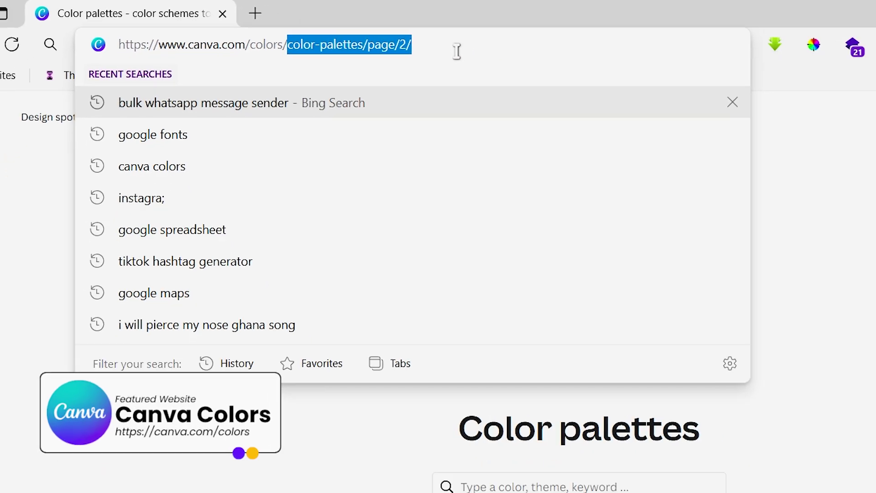
# Step: Open the color palette ideas from the canva.com/colors page and display the Retro Punch color combination with its hex codes
pyautogui.press('BackSpace')
pyautogui.press('Return')
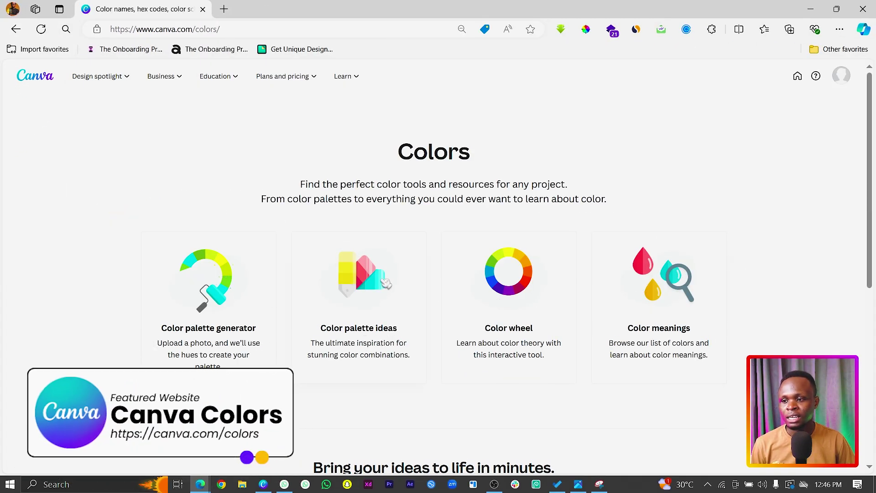
pyautogui.click(382, 294)
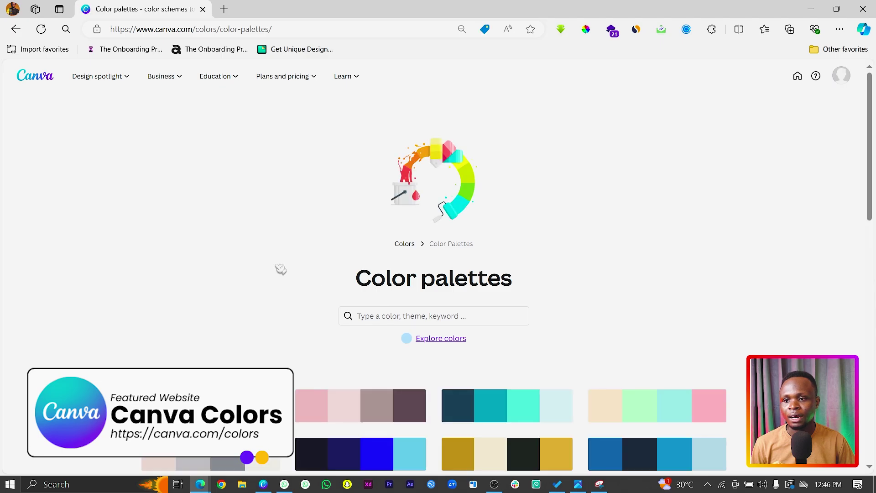
pyautogui.scroll(-3, 281, 269)
pyautogui.scroll(-4, 292, 262)
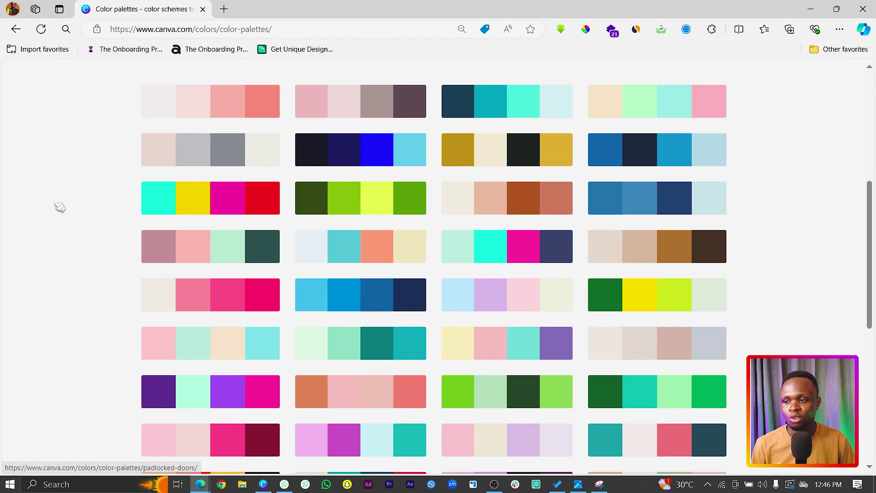
pyautogui.click(208, 188)
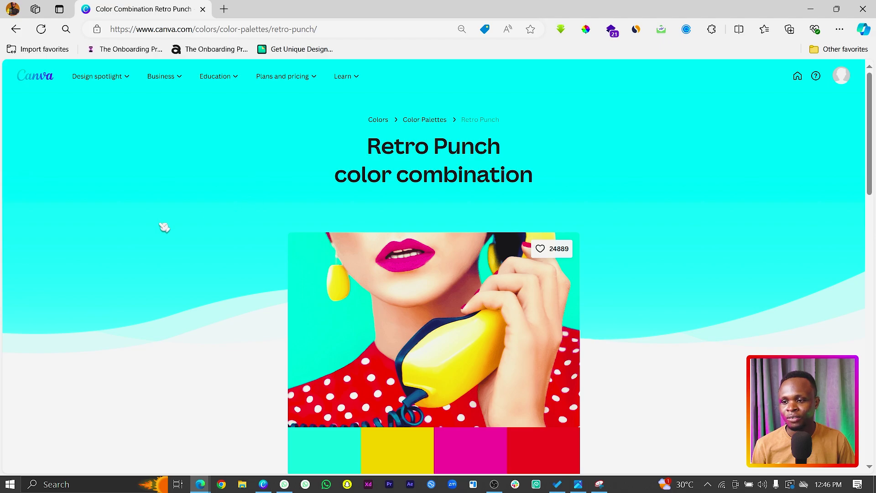
pyautogui.scroll(-3, 165, 227)
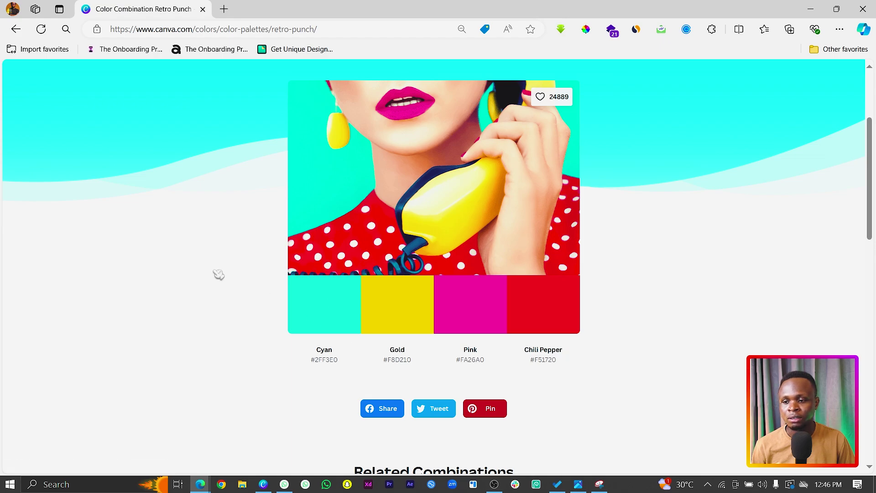
# Step: Capture the four Retro Punch swatches with their names and hex codes in Snipping Tool, and switch to the blank Canva logo design
pyautogui.click(601, 484)
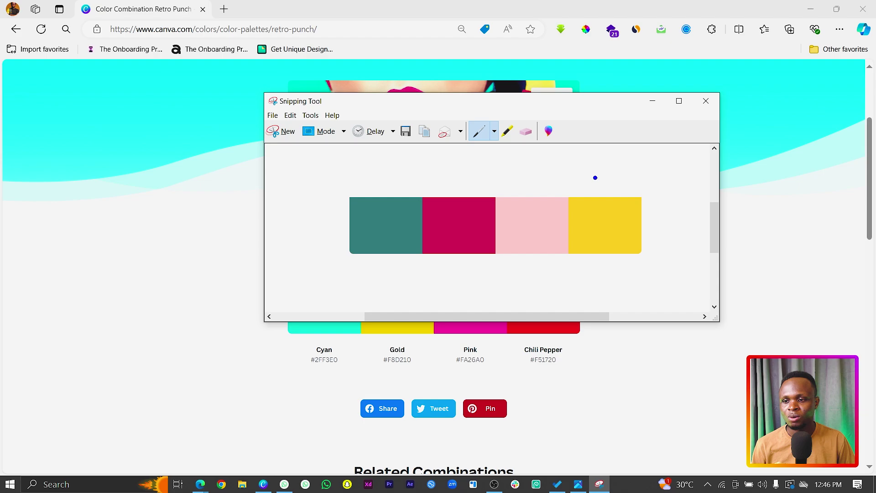
pyautogui.hotkey('ctrl', 'n')
pyautogui.press('Escape')
pyautogui.click(586, 165)
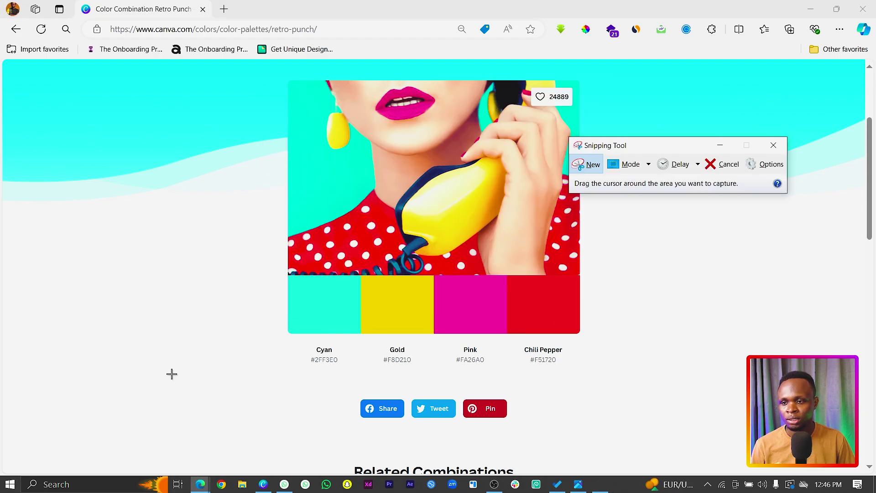
pyautogui.moveTo(282, 274); pyautogui.dragTo(588, 374)
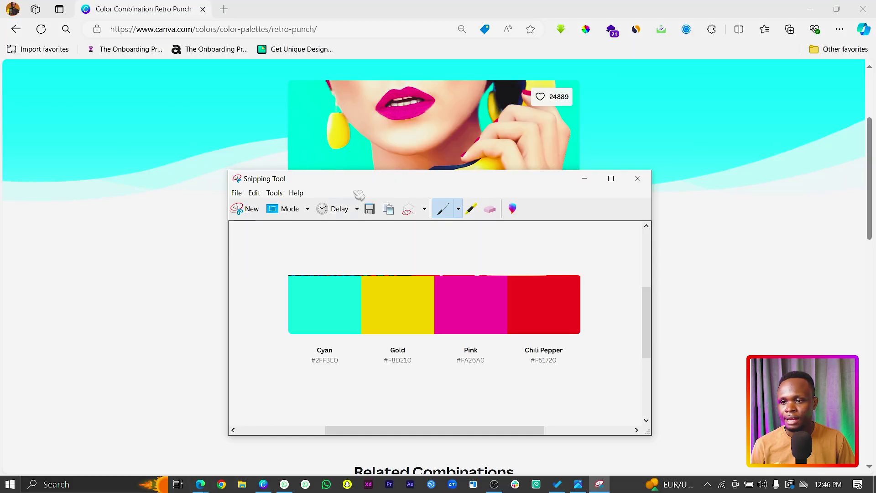
pyautogui.moveTo(361, 183); pyautogui.dragTo(502, 75)
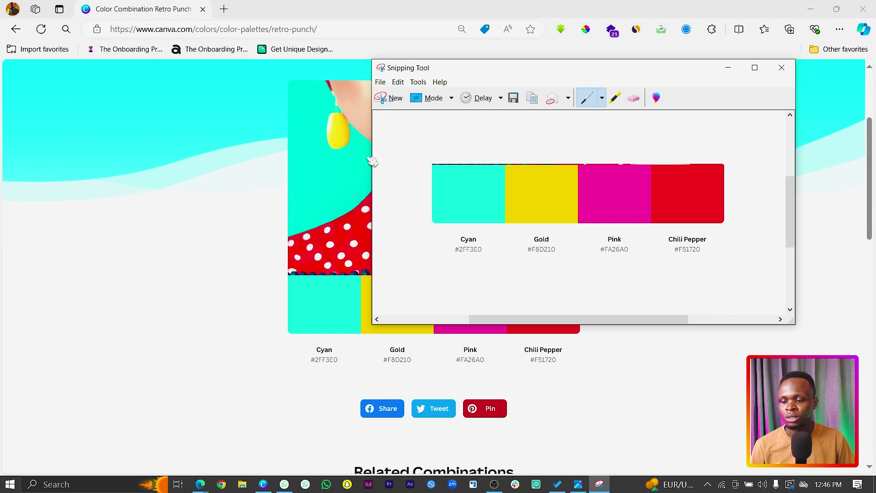
pyautogui.click(266, 486)
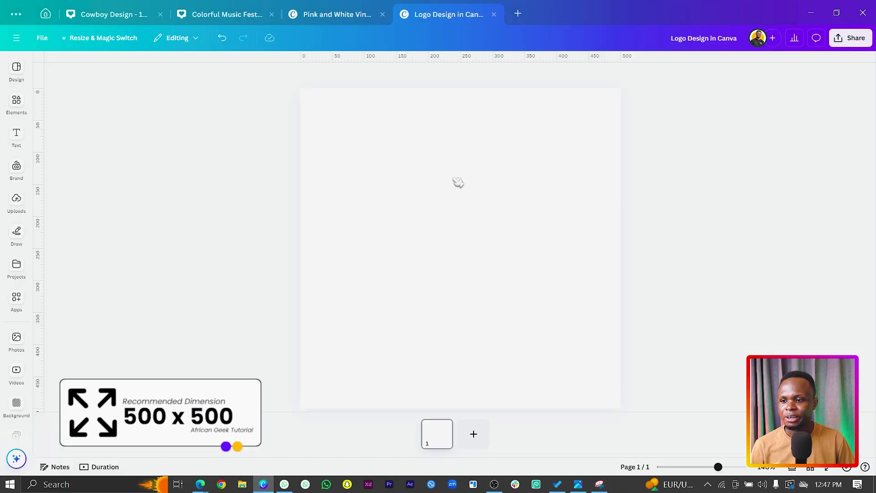
# Step: Look up "logo" among the design types offered for a new design, and return to the blank Logo Design in Canva
pyautogui.click(51, 14)
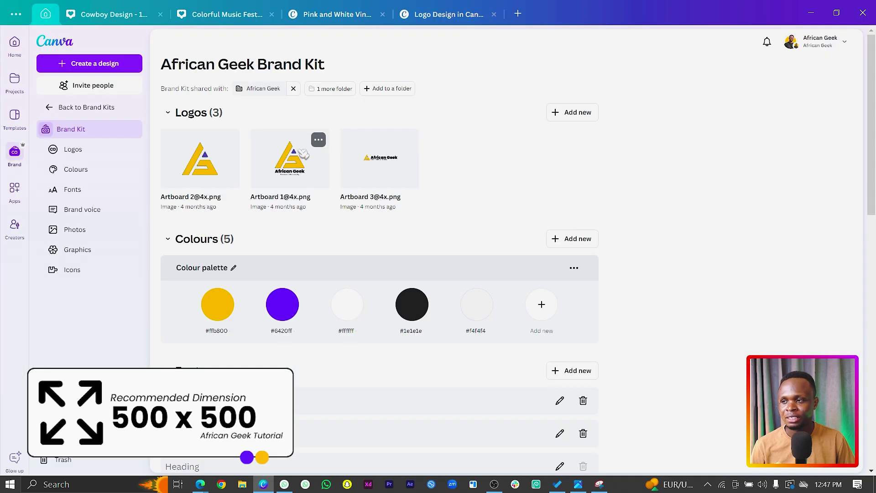
pyautogui.click(13, 44)
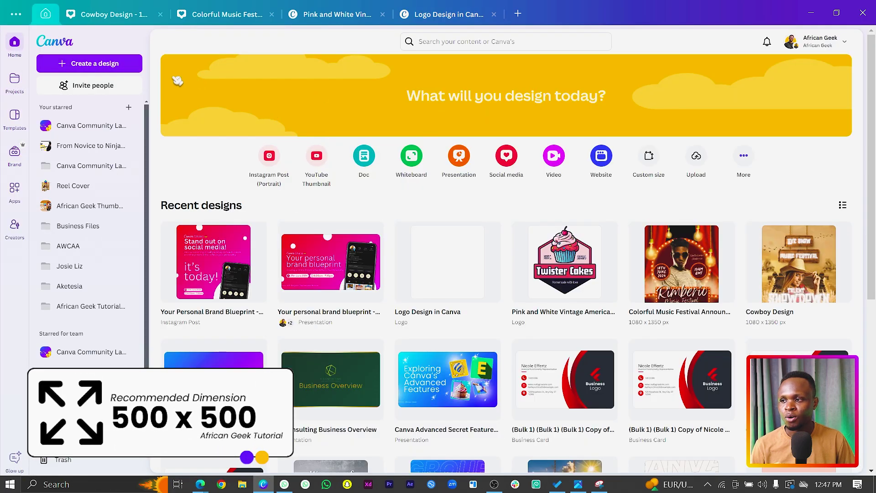
pyautogui.click(132, 65)
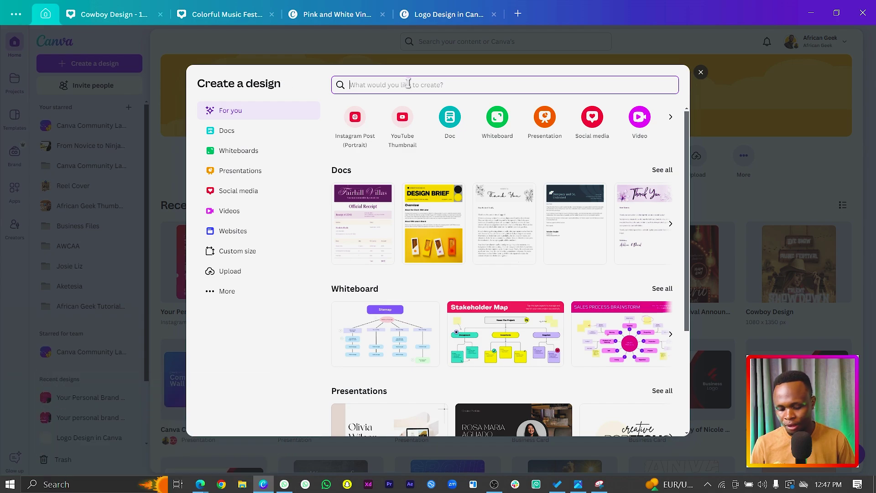
pyautogui.write('logo')
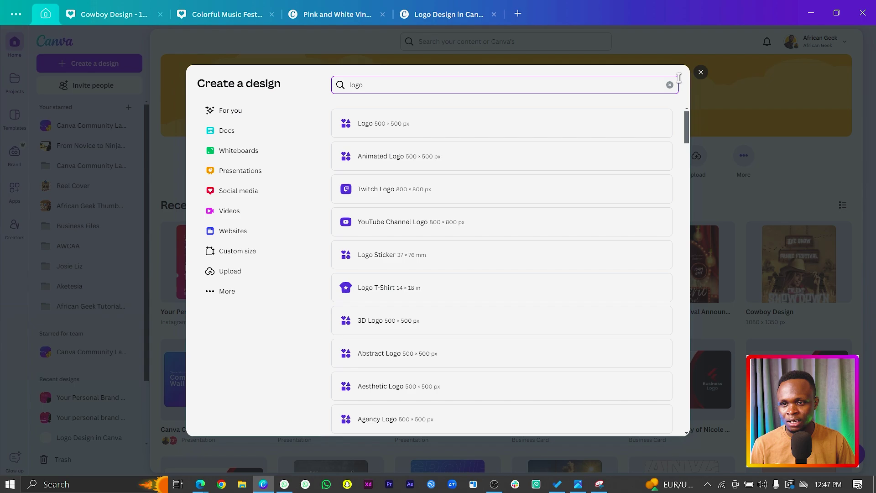
pyautogui.click(701, 72)
pyautogui.click(448, 14)
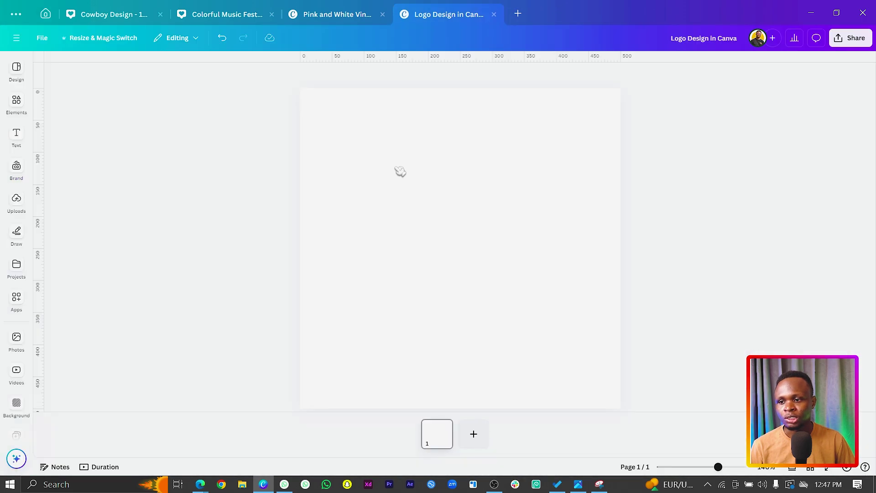
# Step: Paste the captured palette image onto the page and position it centred near the page's upper edge
pyautogui.click(465, 222)
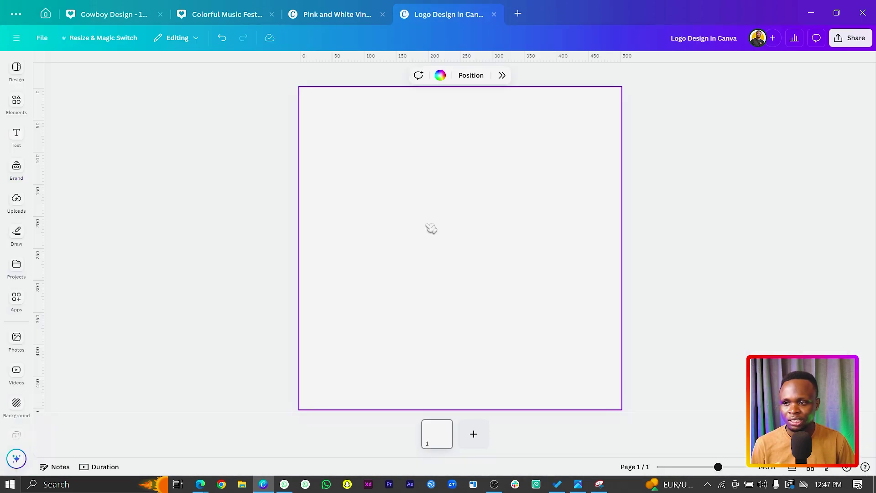
pyautogui.hotkey('ctrl', 'v')
pyautogui.moveTo(459, 242); pyautogui.dragTo(460, 113)
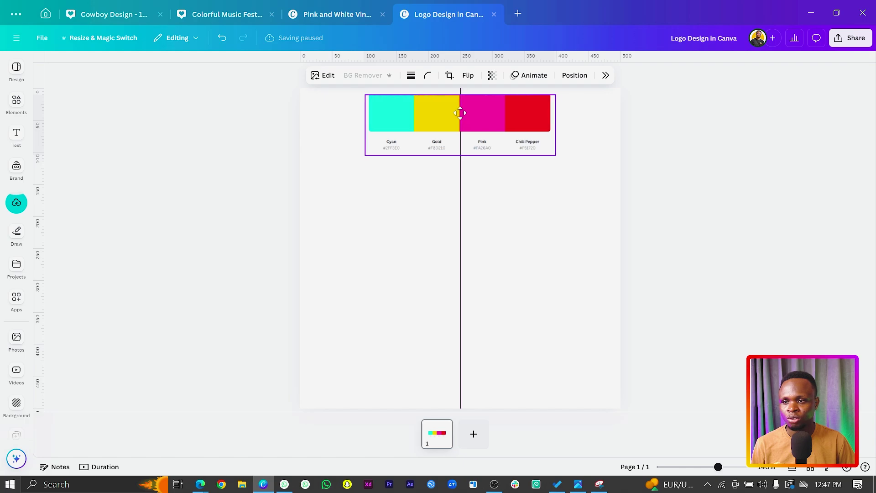
pyautogui.click(520, 240)
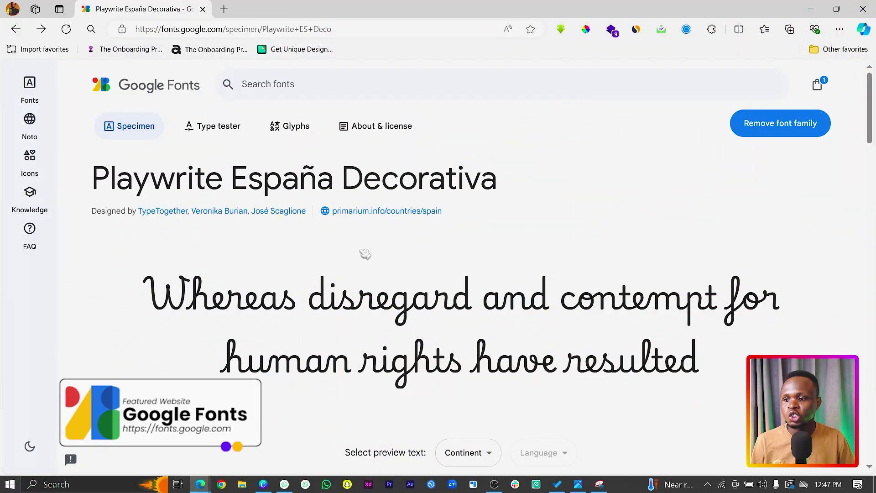
# Step: Examine the Playwrite España Decorativa specimen in Google Fonts and browse the full list of font families
pyautogui.scroll(-5, 365, 254)
pyautogui.scroll(5, 366, 254)
pyautogui.click(145, 79)
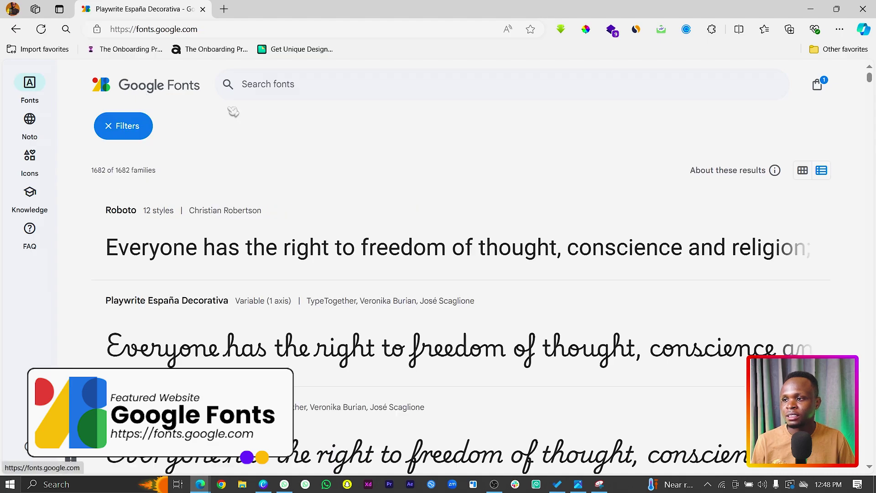
pyautogui.scroll(-8, 472, 289)
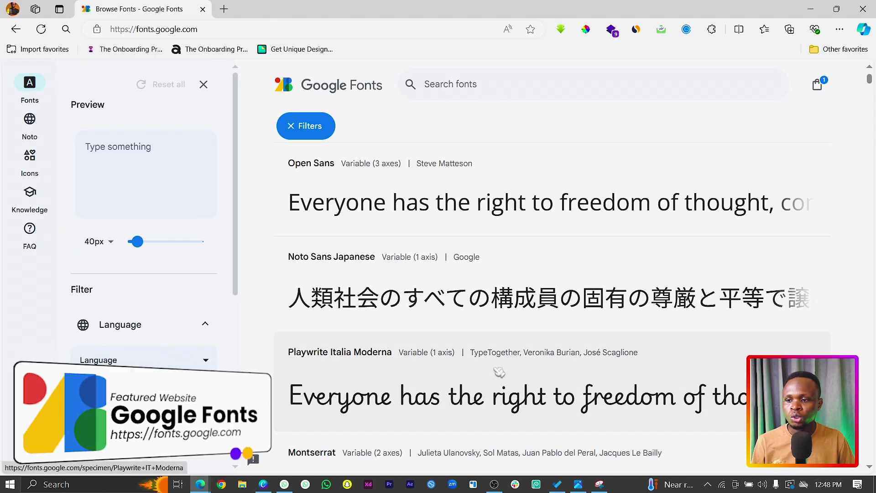
pyautogui.scroll(-4, 469, 319)
pyautogui.scroll(-4, 428, 328)
pyautogui.scroll(-2, 456, 297)
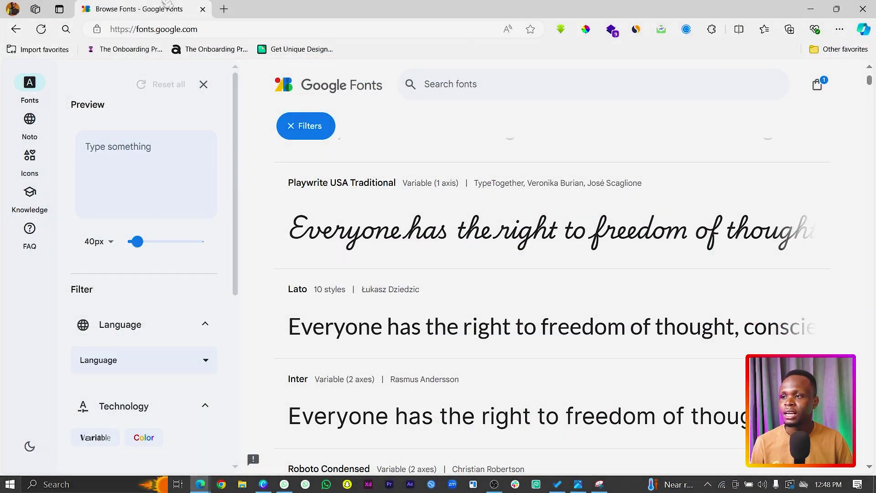
# Step: Search for "1001 fonts free download" in a new browser tab, open the 1001 Free Fonts site and browse its fonts
pyautogui.click(224, 9)
pyautogui.write('1')
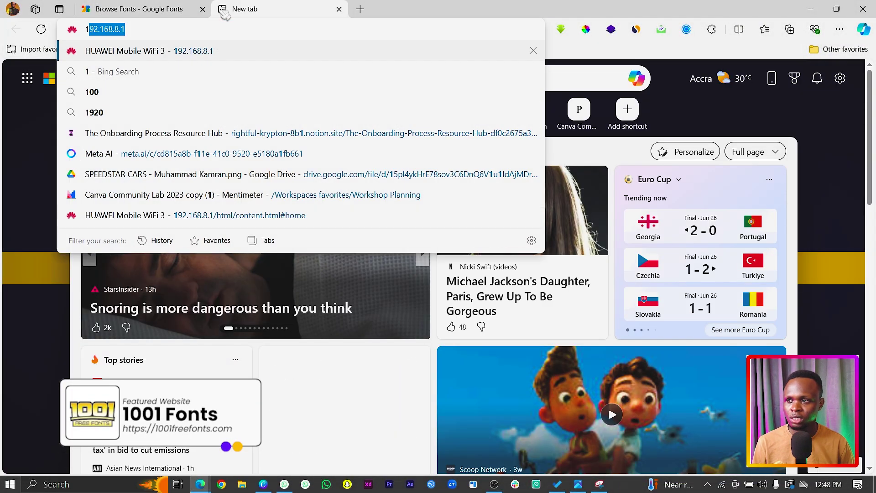
pyautogui.write('001 font')
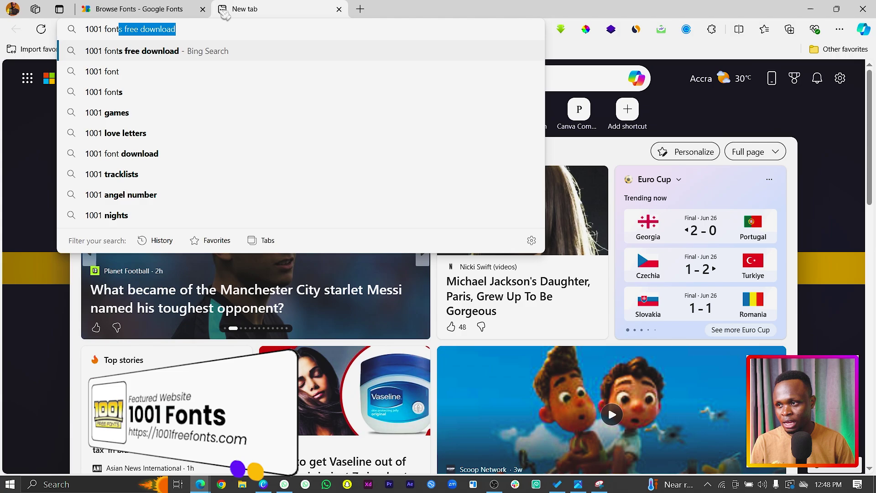
pyautogui.press('Return')
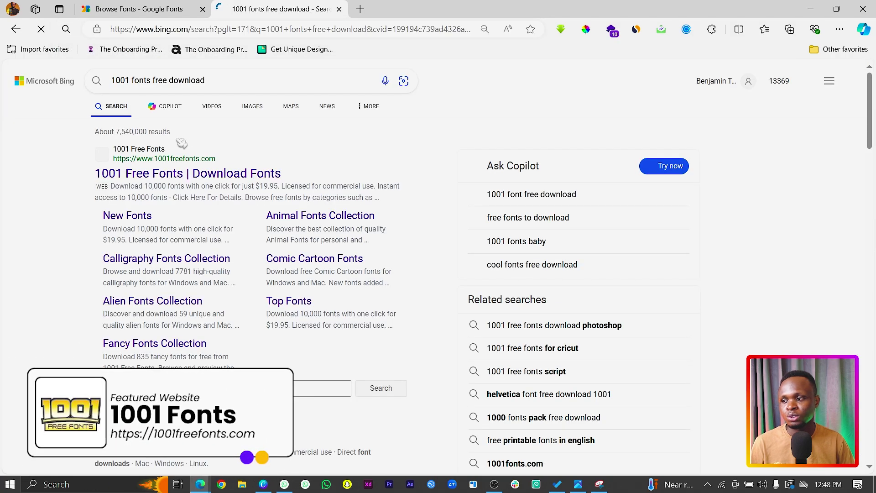
pyautogui.click(164, 173)
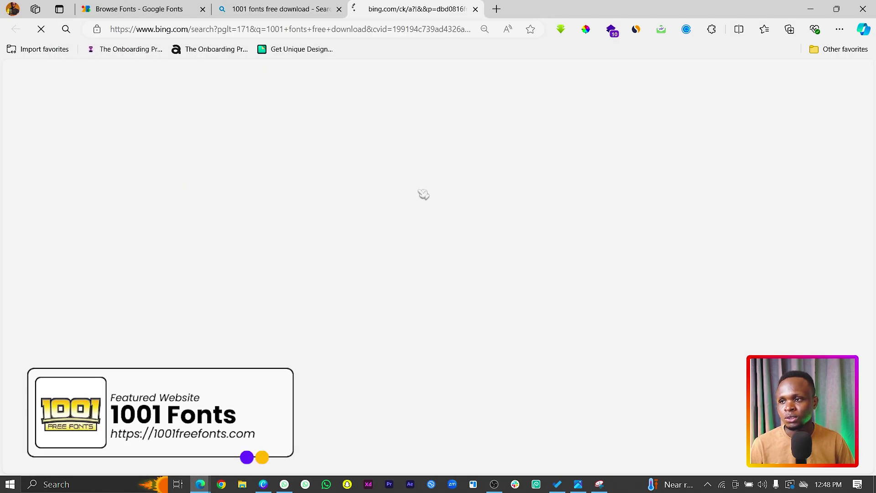
pyautogui.scroll(-10, 314, 244)
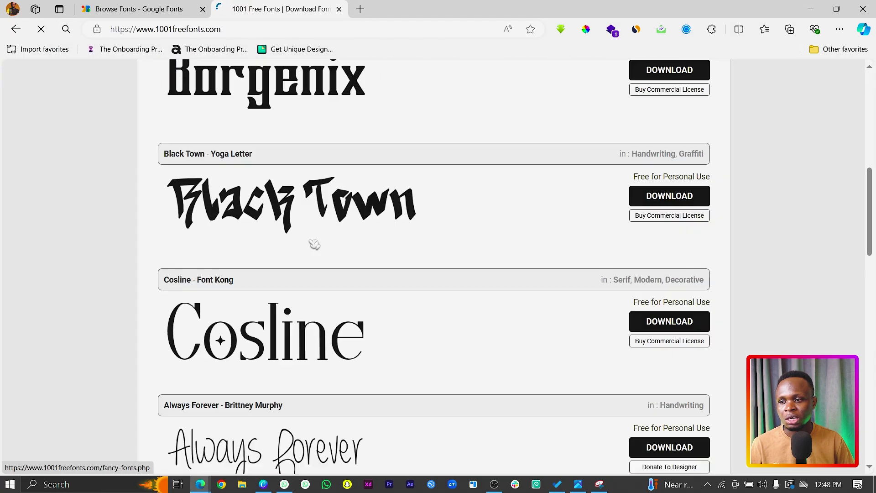
pyautogui.scroll(-7, 315, 244)
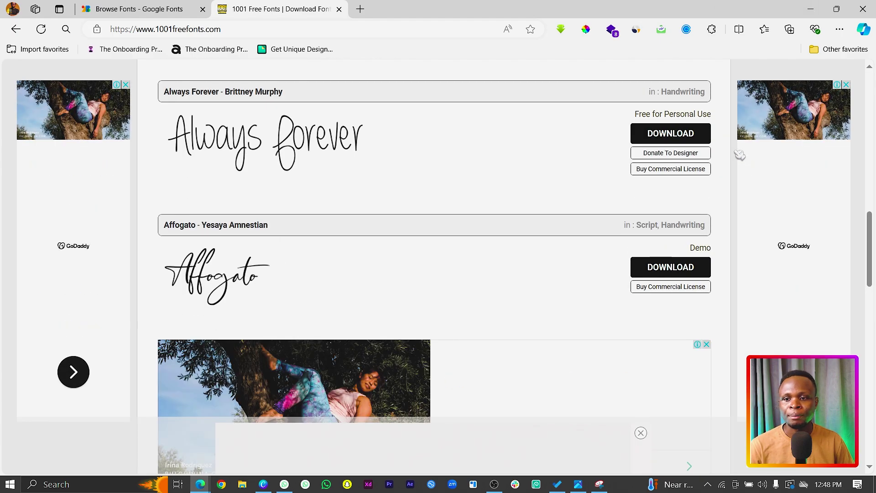
pyautogui.scroll(7, 641, 174)
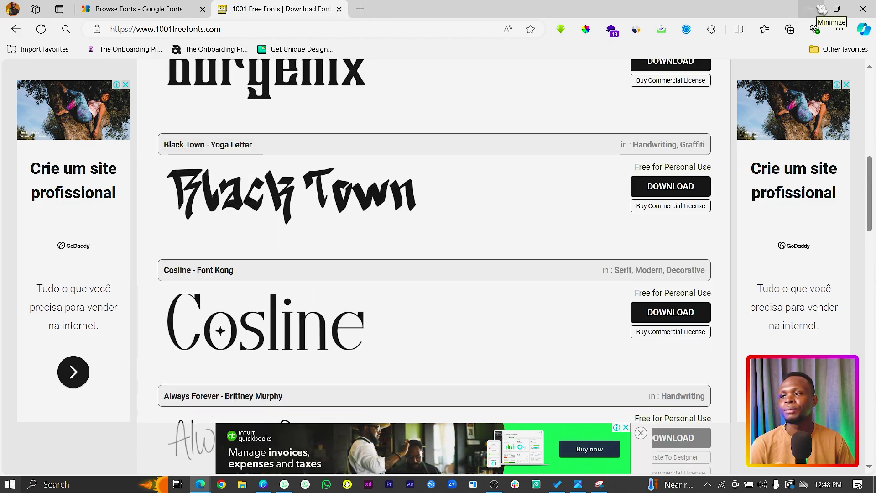
# Step: Switch back to the logo design in Canva and search the graphics elements for "arc"
pyautogui.click(814, 13)
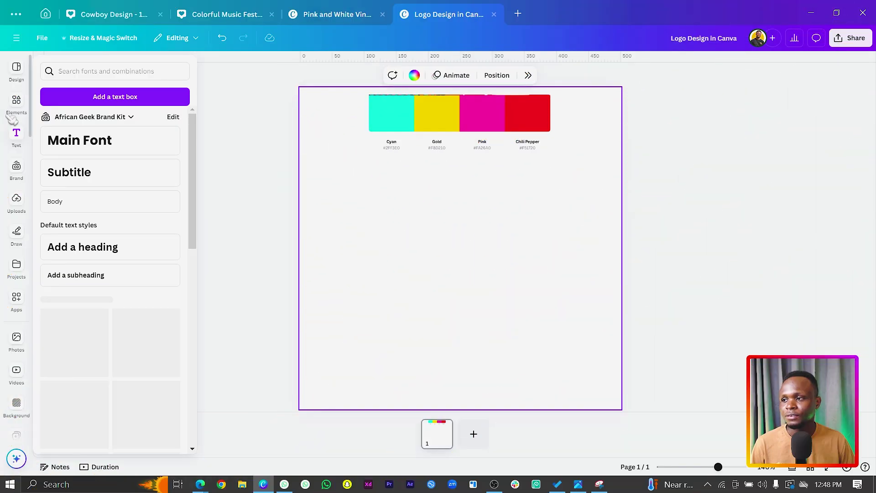
pyautogui.click(17, 101)
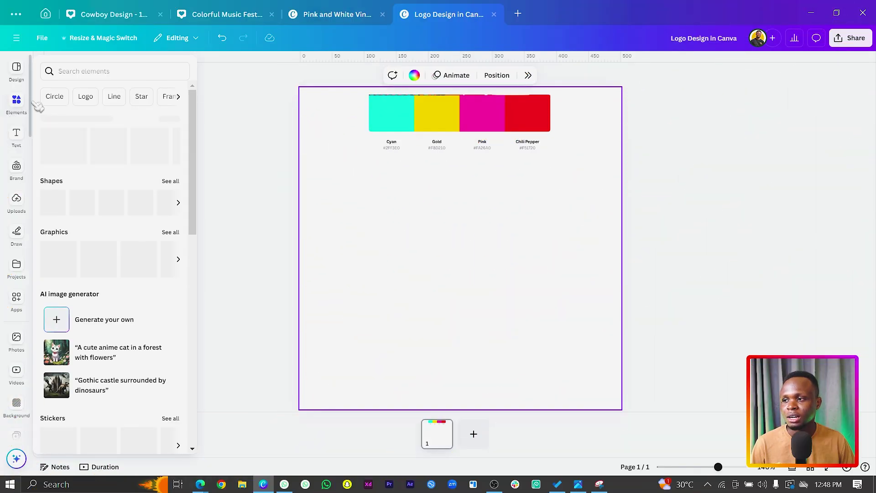
pyautogui.click(68, 67)
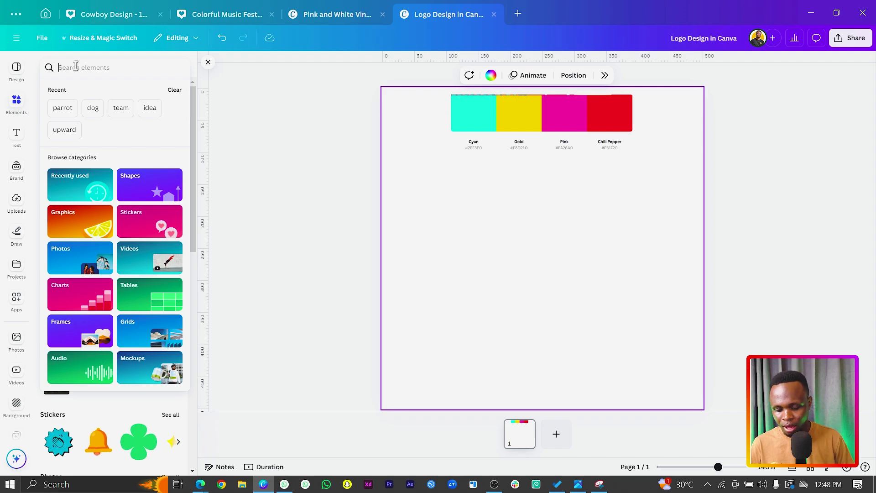
pyautogui.write('arc')
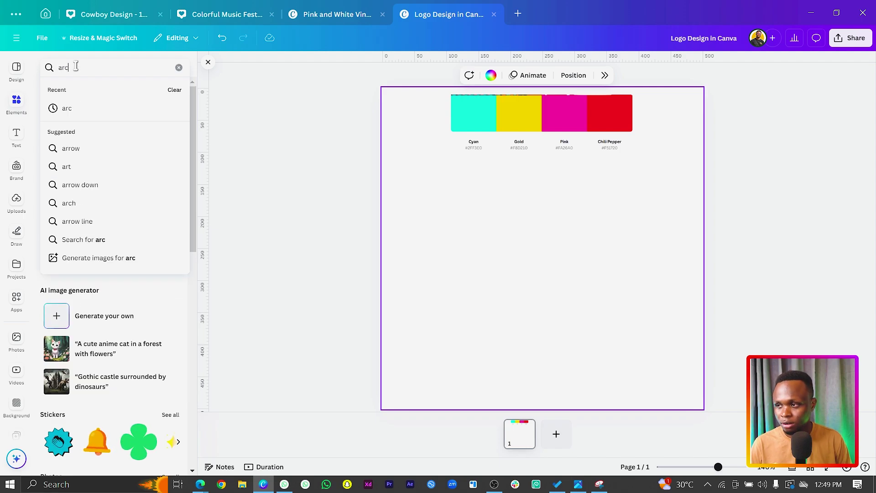
pyautogui.press('Return')
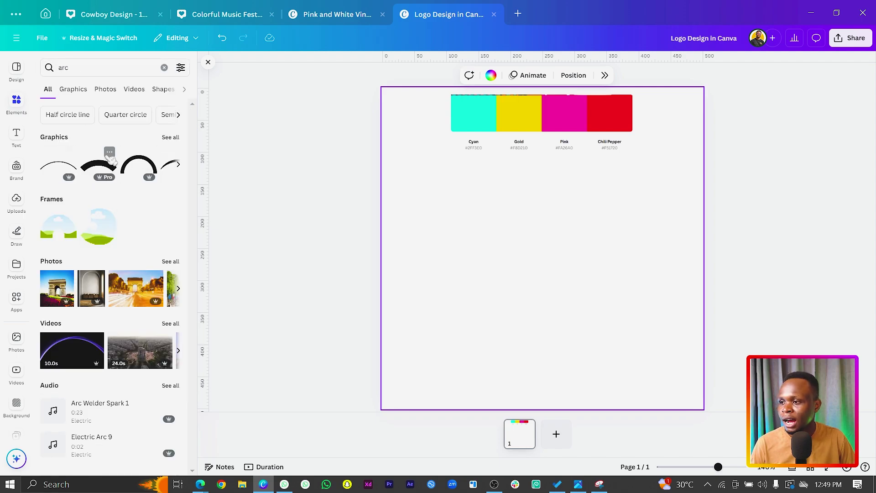
pyautogui.click(175, 137)
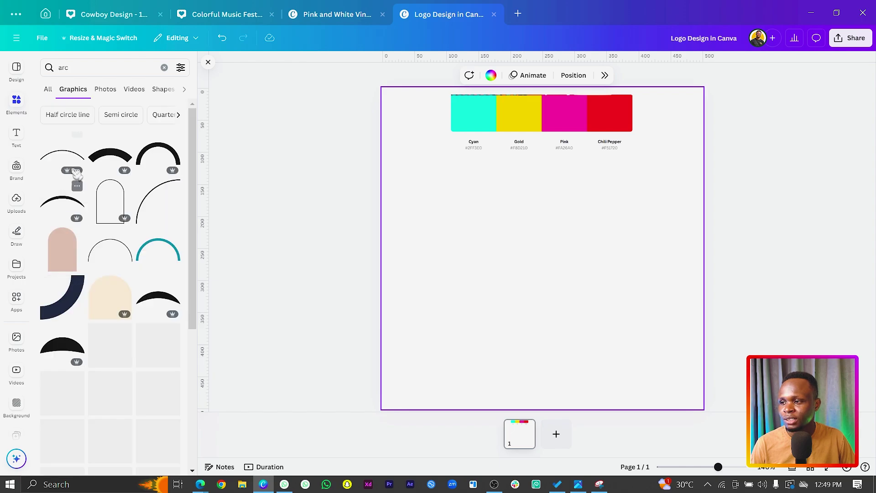
pyautogui.scroll(-3, 129, 273)
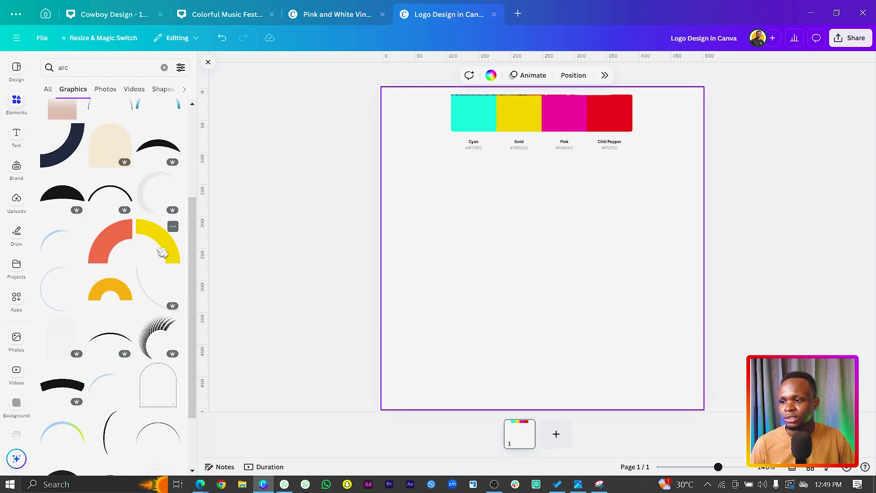
# Step: Add the yellow quarter-ring arc, duplicate it side by side and flip the left copy horizontally to form a half ring
pyautogui.click(162, 250)
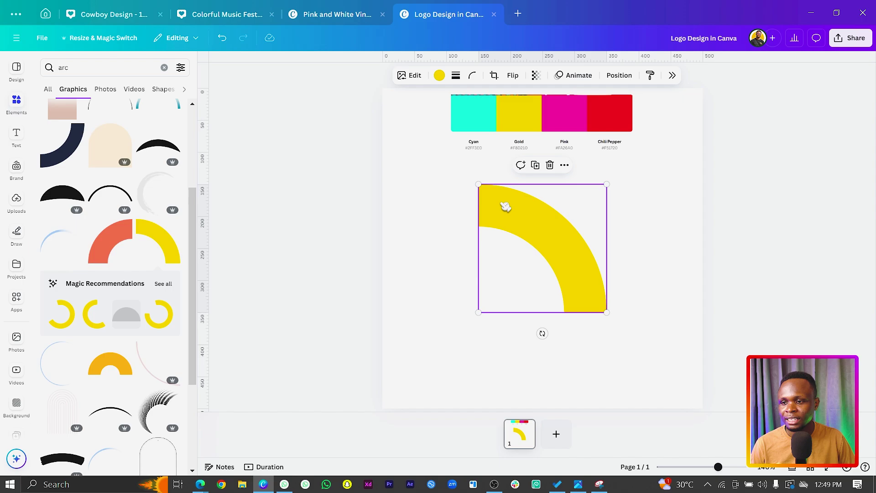
pyautogui.moveTo(538, 267); pyautogui.dragTo(474, 250)
pyautogui.click(512, 75)
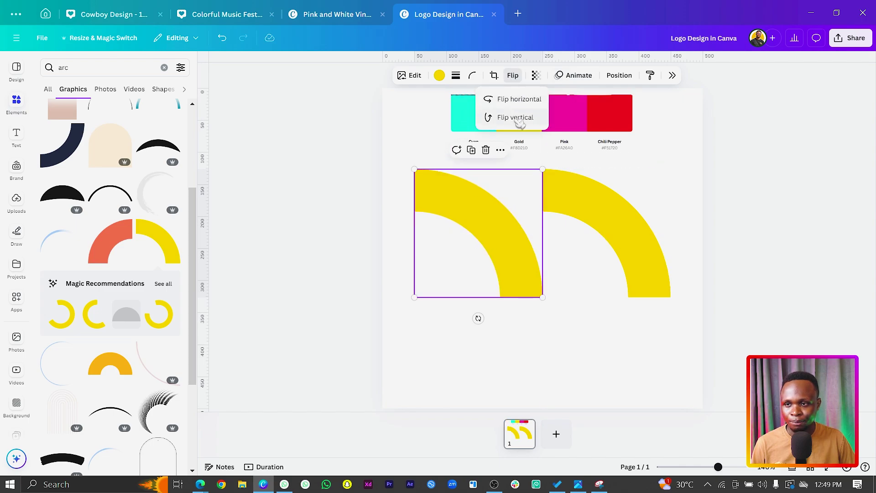
pyautogui.click(519, 100)
pyautogui.click(429, 307)
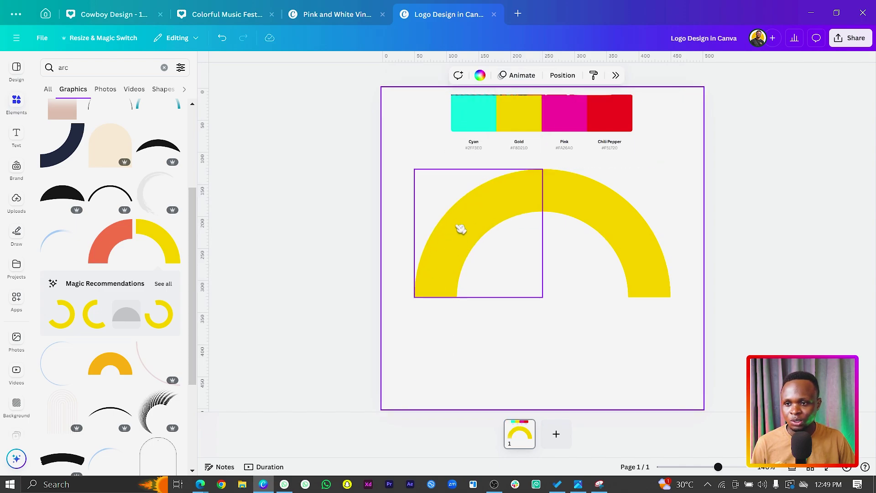
# Step: Move the left quarter arc slightly outward to leave a narrow vertical gap between the two halves of the arch
pyautogui.click(459, 228)
pyautogui.moveTo(459, 229); pyautogui.dragTo(451, 225)
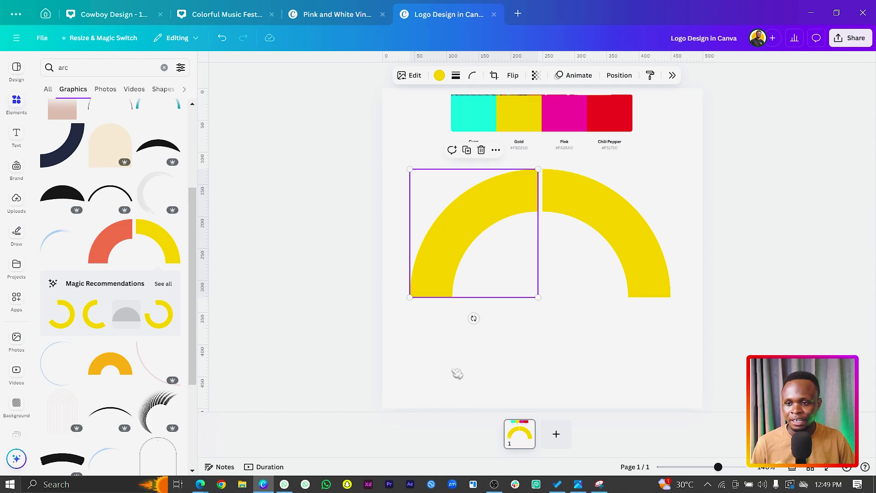
pyautogui.click(438, 298)
pyautogui.click(460, 222)
pyautogui.click(400, 251)
# Step: Scale both quarter arcs down together, centre them below the palette and place a duplicate pair directly beneath
pyautogui.moveTo(374, 233); pyautogui.dragTo(647, 246)
pyautogui.moveTo(410, 298); pyautogui.dragTo(515, 246)
pyautogui.moveTo(554, 223); pyautogui.dragTo(504, 288)
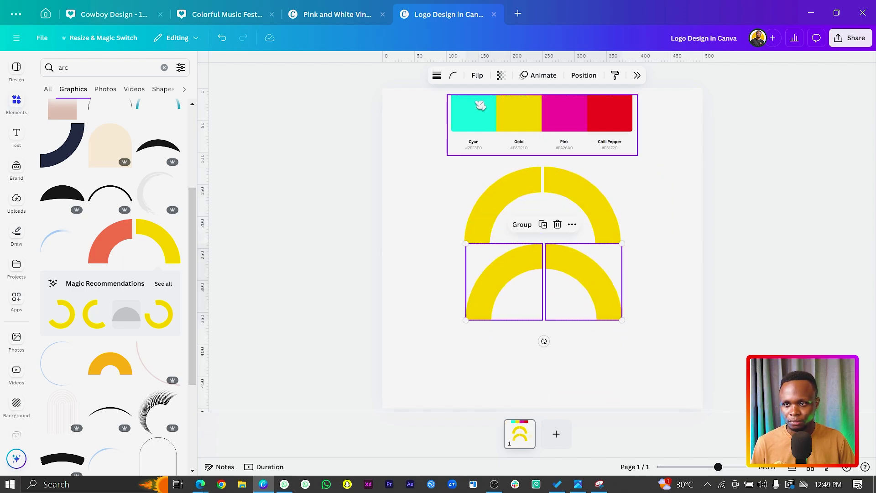
# Step: Flip the lower pair of arcs vertically to complete the ring
pyautogui.click(388, 322)
pyautogui.moveTo(431, 289); pyautogui.dragTo(588, 295)
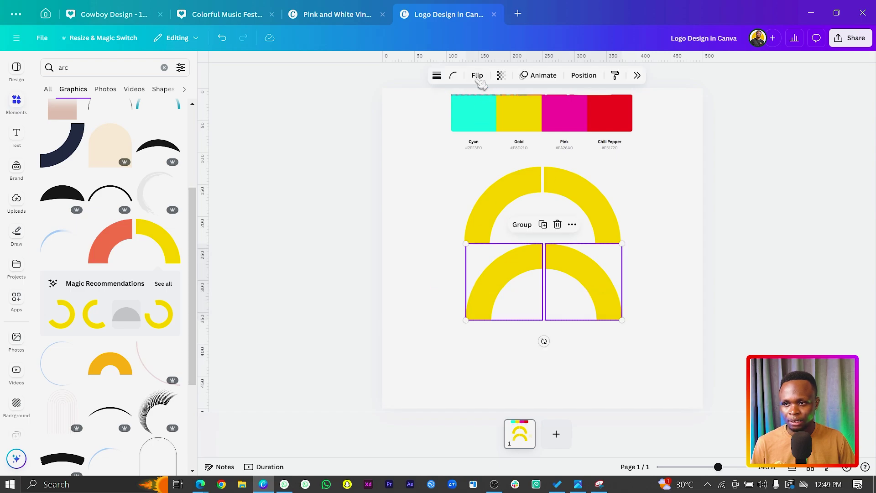
pyautogui.click(477, 76)
pyautogui.click(489, 120)
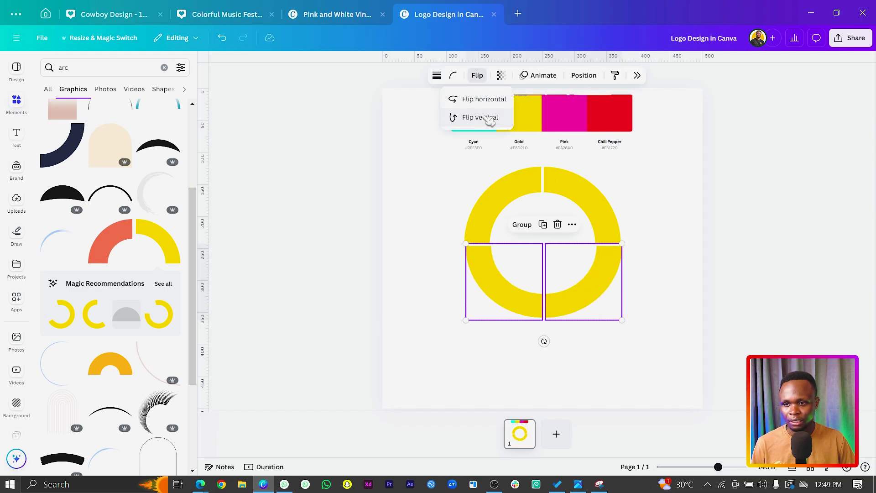
# Step: Align the two lower quarter arcs horizontally with the upper ones so the ring's edges and vertical gap match
pyautogui.click(426, 269)
pyautogui.moveTo(401, 286); pyautogui.dragTo(584, 286)
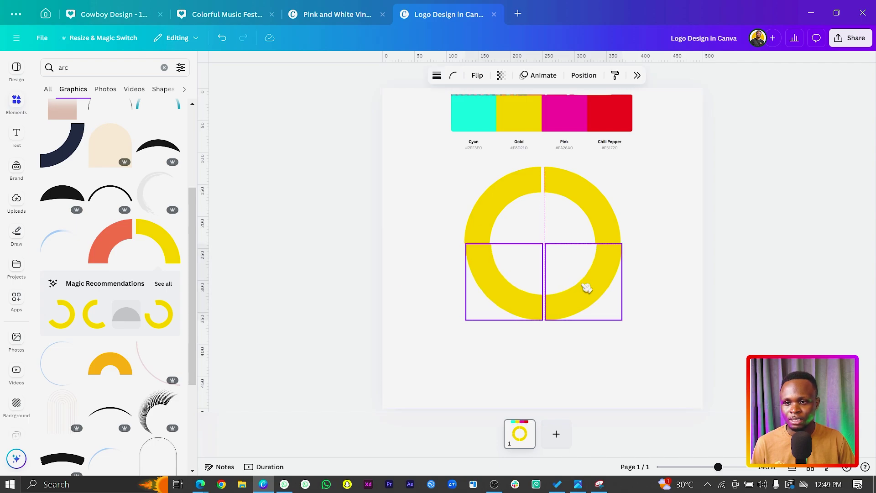
pyautogui.click(613, 384)
pyautogui.click(588, 319)
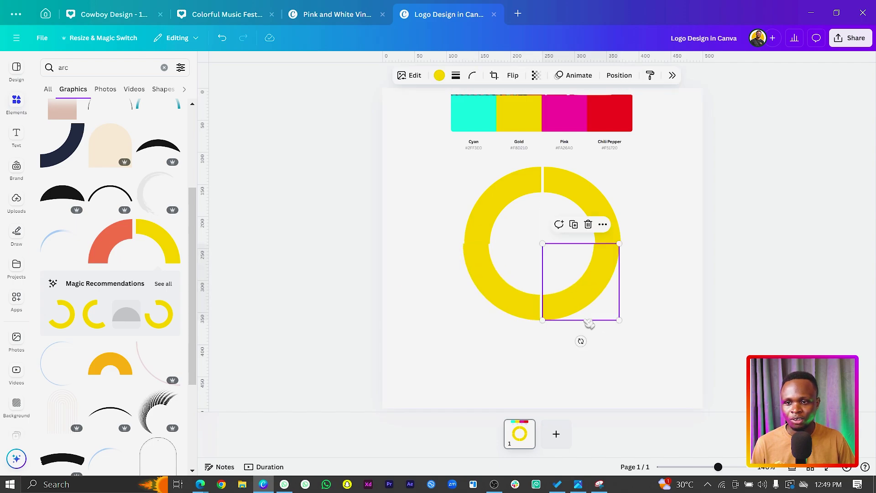
pyautogui.press('Right')
pyautogui.press('Right')
pyautogui.press('Right')
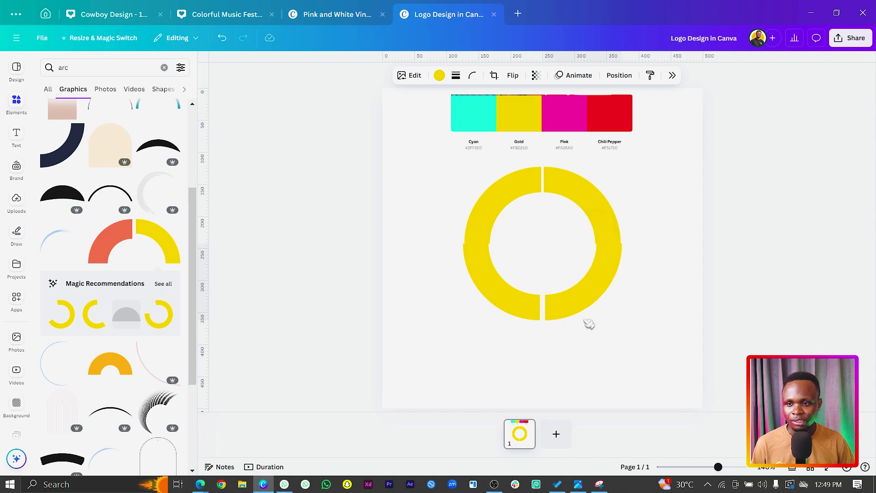
pyautogui.moveTo(493, 295); pyautogui.dragTo(494, 298)
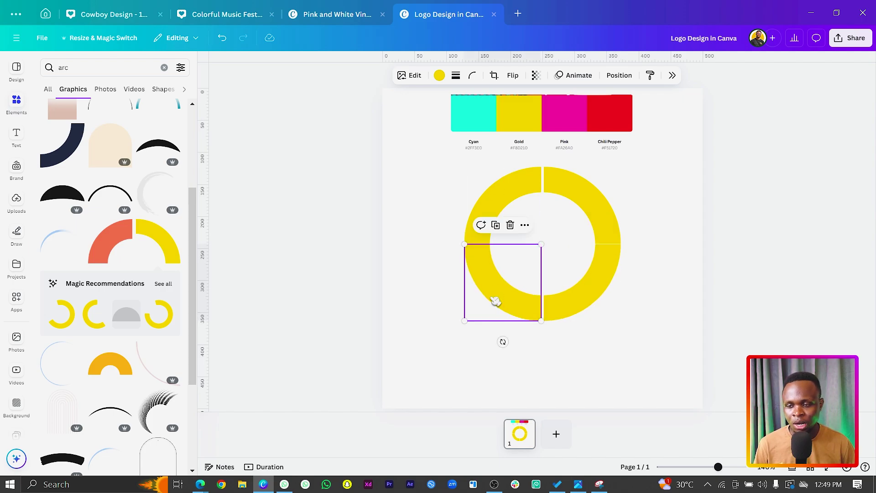
# Step: Shift the two lower quarter arcs down together to open a narrow horizontal gap matching the vertical one
pyautogui.moveTo(438, 273); pyautogui.dragTo(677, 313)
pyautogui.click(678, 314)
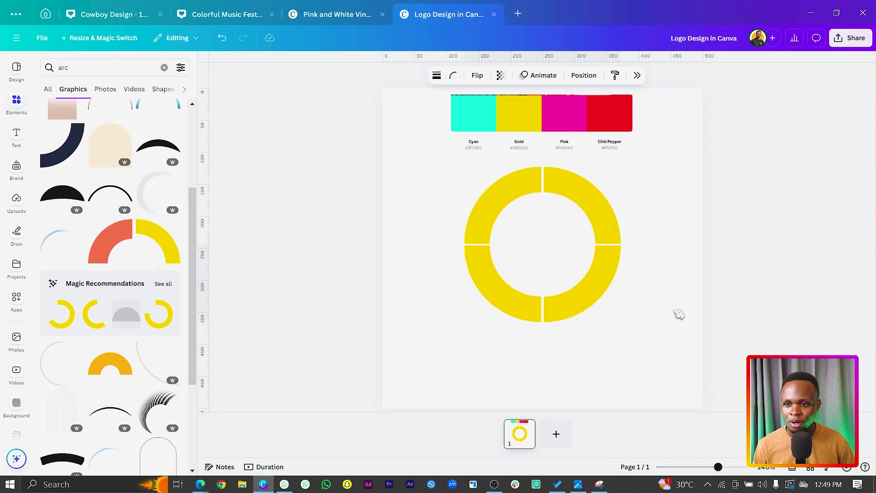
pyautogui.hotkey('ctrl', 'z')
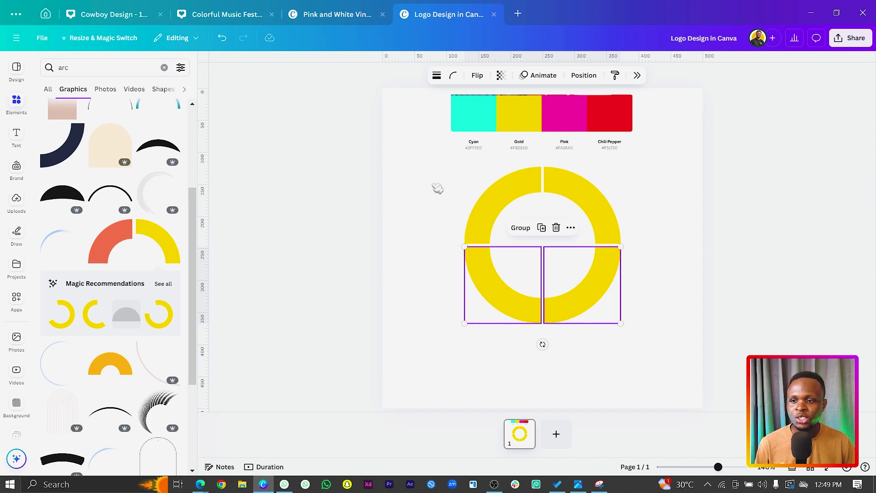
pyautogui.click(418, 208)
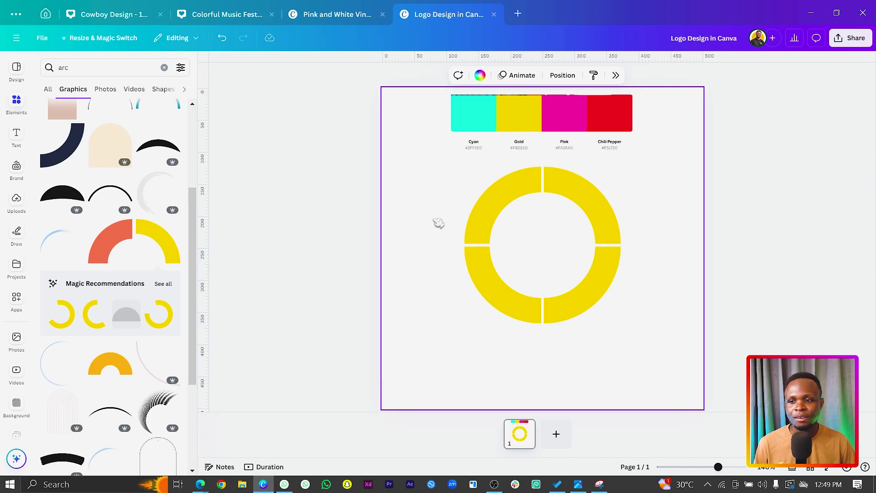
# Step: Delete the ring's lower-right quarter and nudge the two left quarters further left to widen the vertical gap
pyautogui.click(612, 292)
pyautogui.press('Delete')
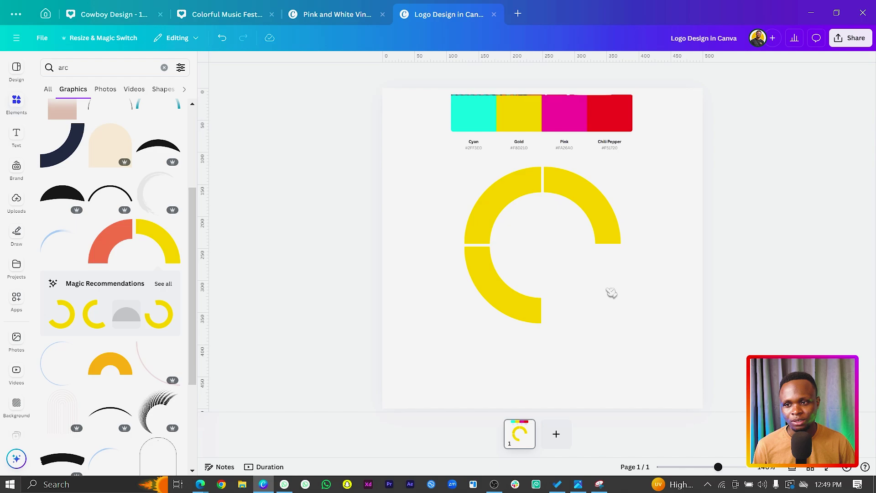
pyautogui.moveTo(450, 211); pyautogui.dragTo(556, 311)
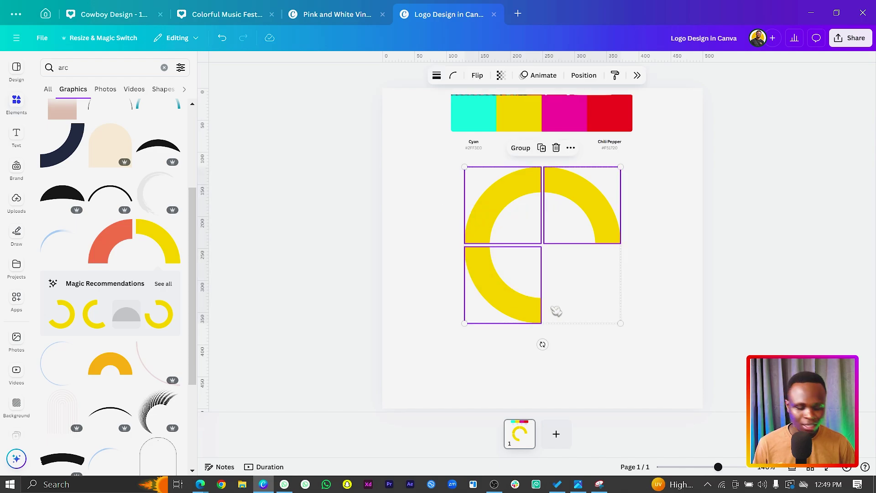
pyautogui.click(583, 196)
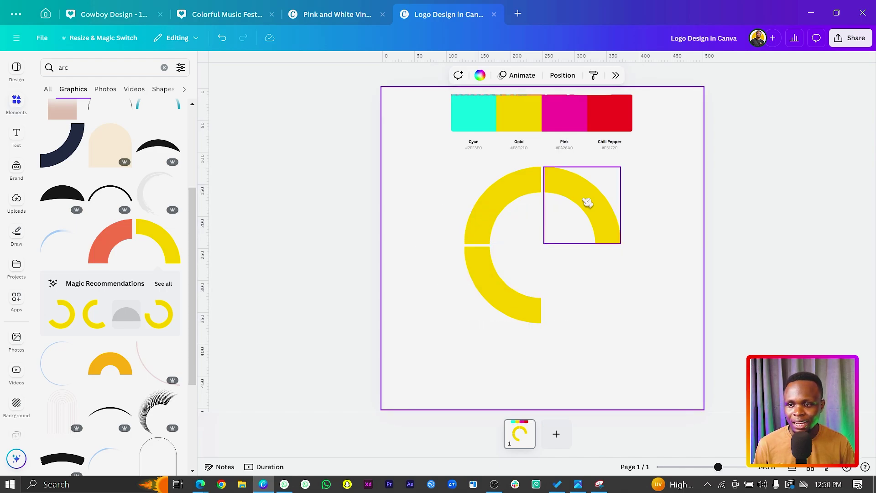
pyautogui.click(528, 205)
pyautogui.click(423, 215)
pyautogui.moveTo(423, 215); pyautogui.dragTo(544, 307)
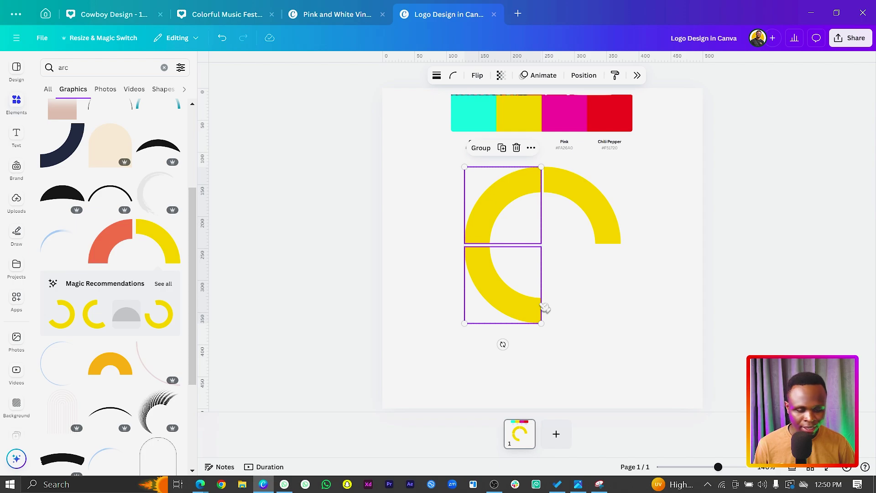
pyautogui.press('Left')
pyautogui.press('Left')
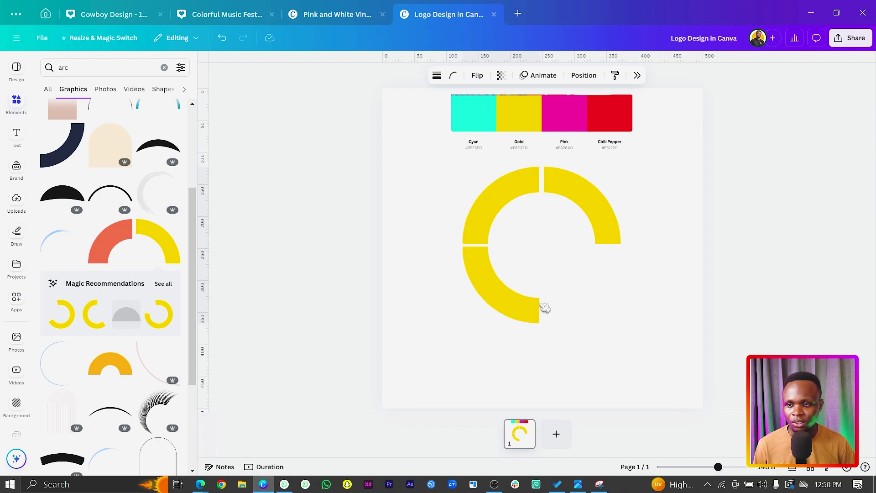
# Step: Adjust the lower-left quarter arc downward so its horizontal gap matches the widened vertical gap
pyautogui.keyDown('shift'); pyautogui.click(528, 310); pyautogui.keyUp('shift')
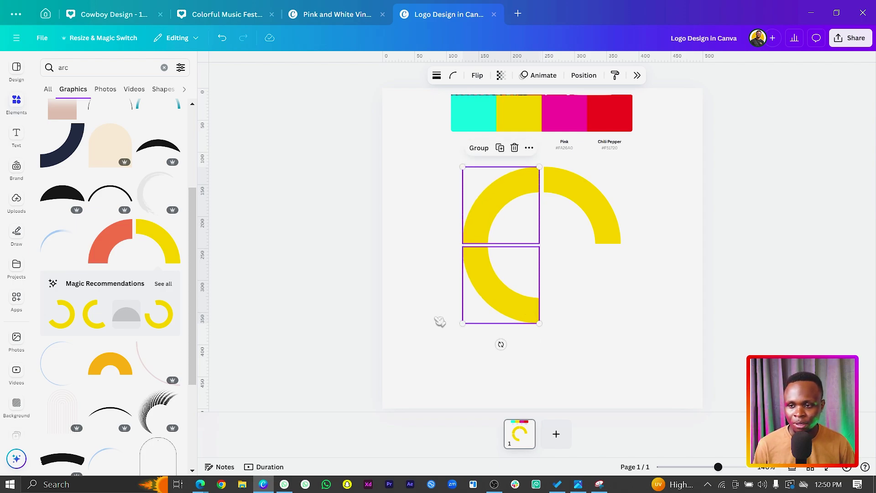
pyautogui.click(510, 300)
pyautogui.moveTo(513, 301); pyautogui.dragTo(513, 303)
pyautogui.moveTo(507, 258); pyautogui.dragTo(508, 259)
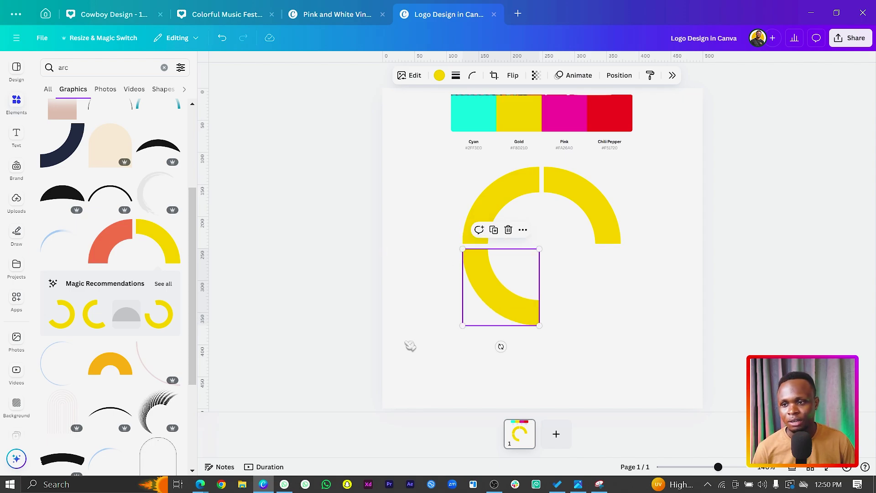
pyautogui.click(739, 308)
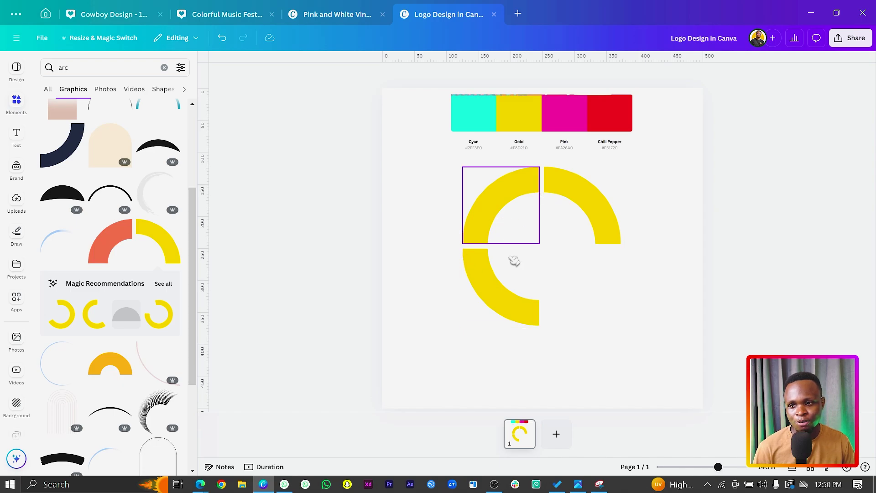
pyautogui.click(500, 310)
pyautogui.moveTo(500, 309); pyautogui.dragTo(500, 310)
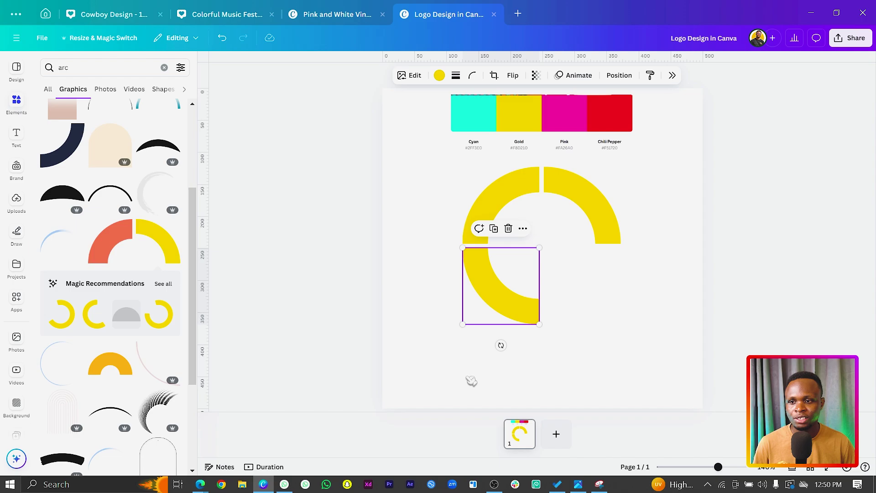
pyautogui.click(471, 381)
# Step: Move all three quarter arcs together slightly down the page, keeping them centred below the palette
pyautogui.moveTo(652, 175); pyautogui.dragTo(410, 354)
pyautogui.moveTo(484, 301); pyautogui.dragTo(483, 315)
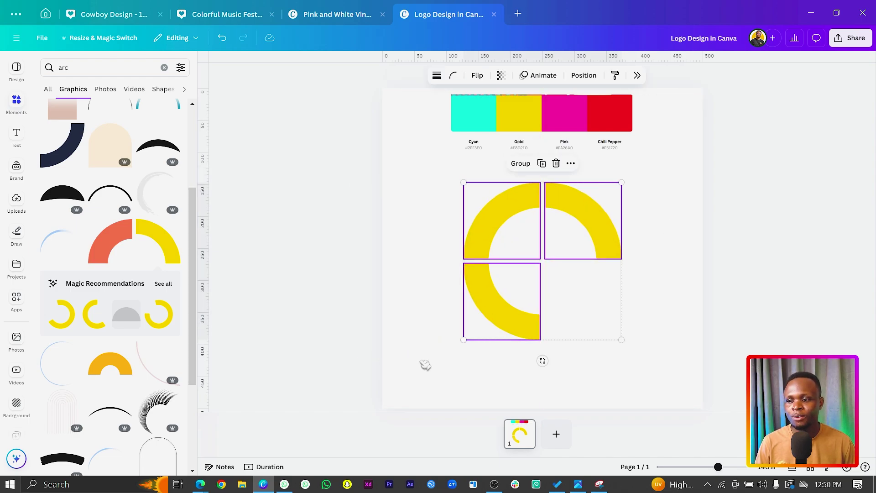
pyautogui.click(424, 362)
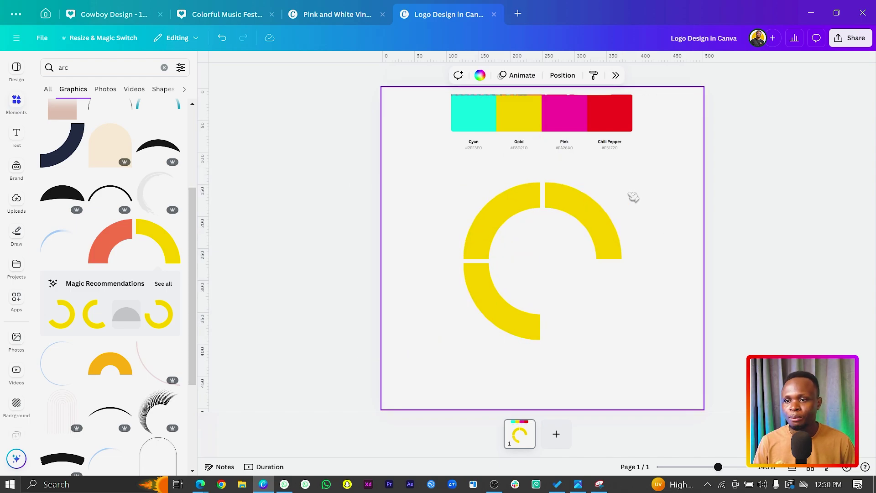
# Step: Recolour the upper-right quarter arc to Chili Pepper #F51720 by sampling the palette image
pyautogui.click(592, 216)
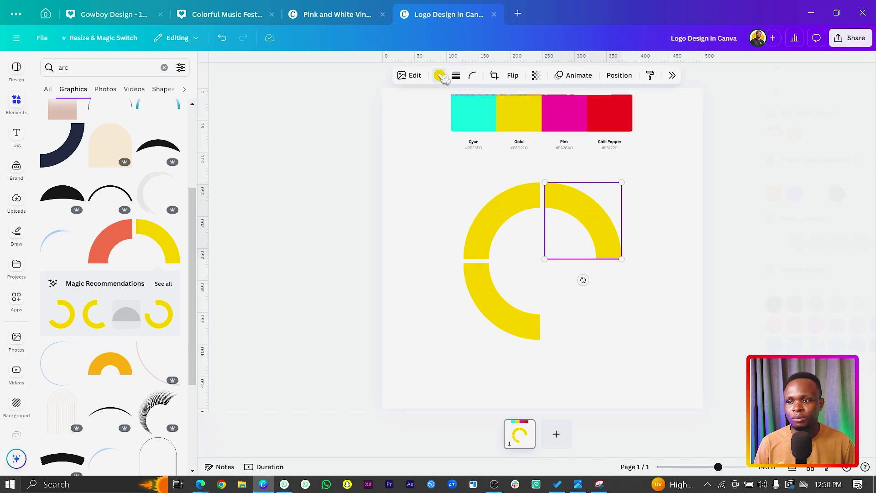
pyautogui.click(746, 135)
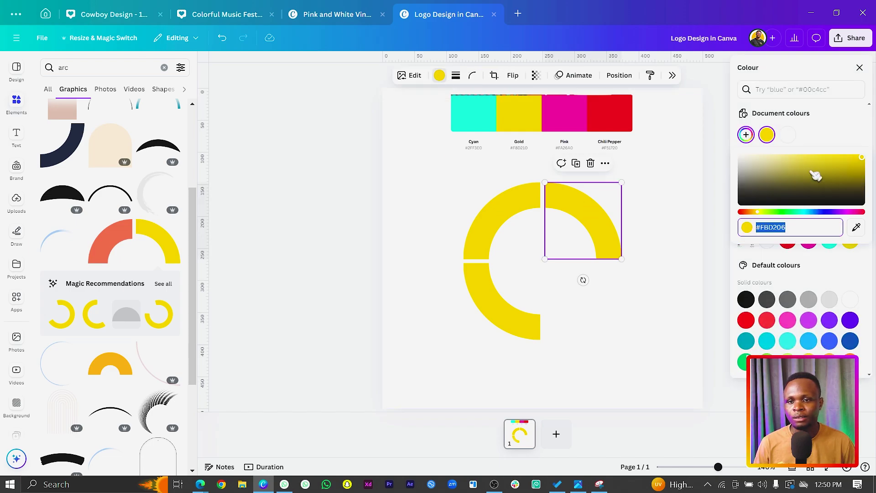
pyautogui.click(856, 227)
pyautogui.click(610, 114)
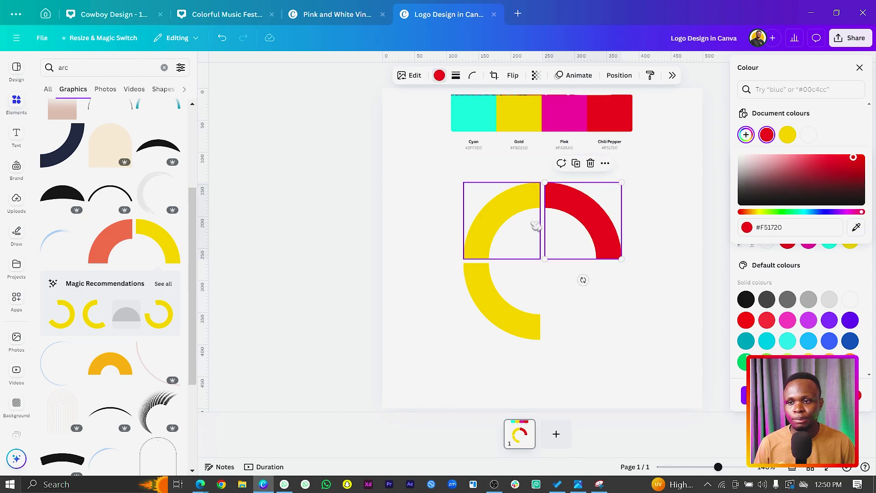
# Step: Recolour the upper-left quarter arc to Pink #FA26A0 by sampling the palette image
pyautogui.click(494, 230)
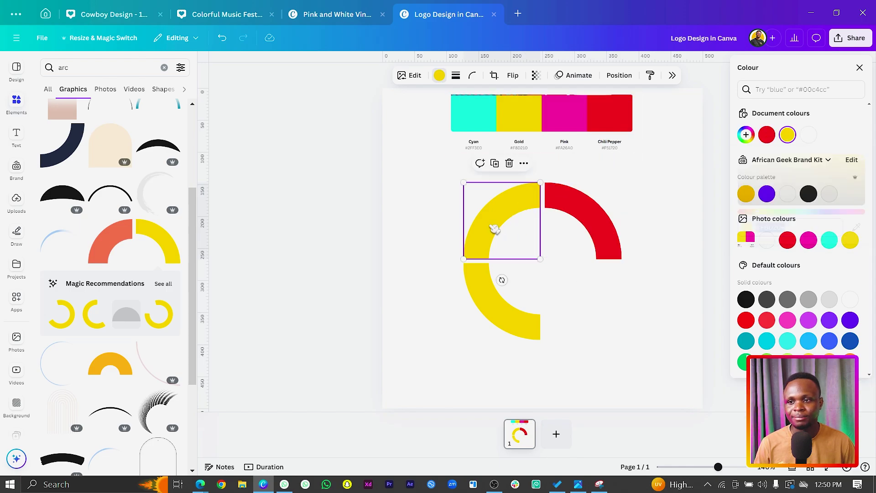
pyautogui.click(746, 134)
pyautogui.click(856, 228)
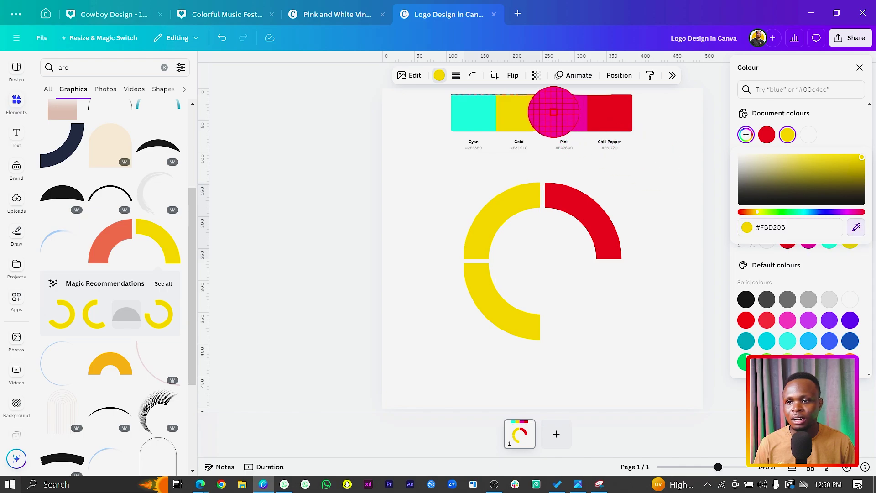
pyautogui.click(568, 112)
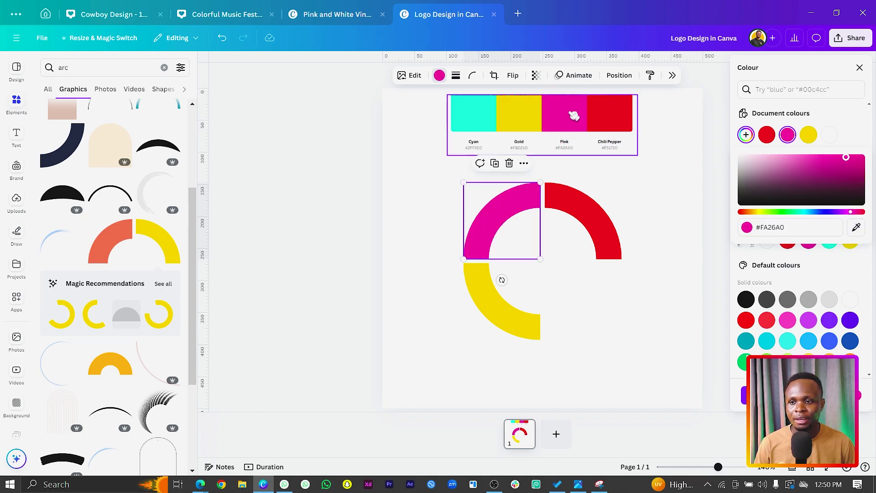
pyautogui.click(440, 327)
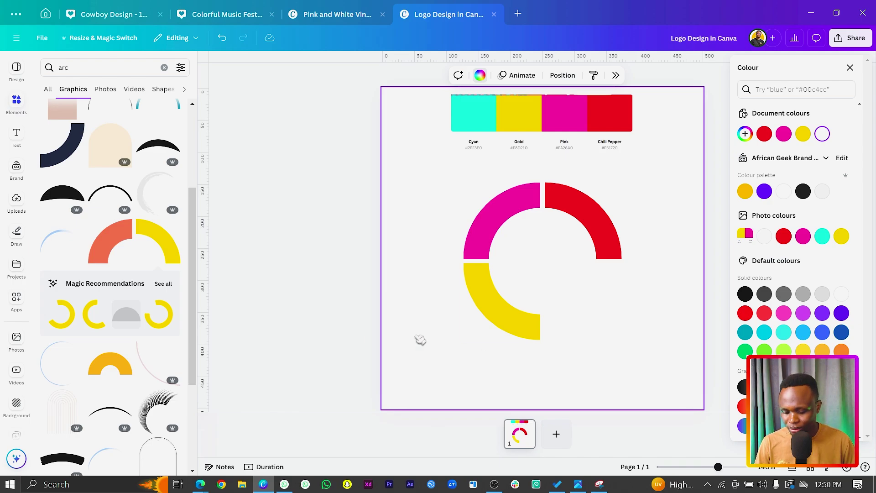
# Step: Add a circle, shrink it to a small dot and place a copy overlapping the inner edge of each of the three arcs
pyautogui.press('c')
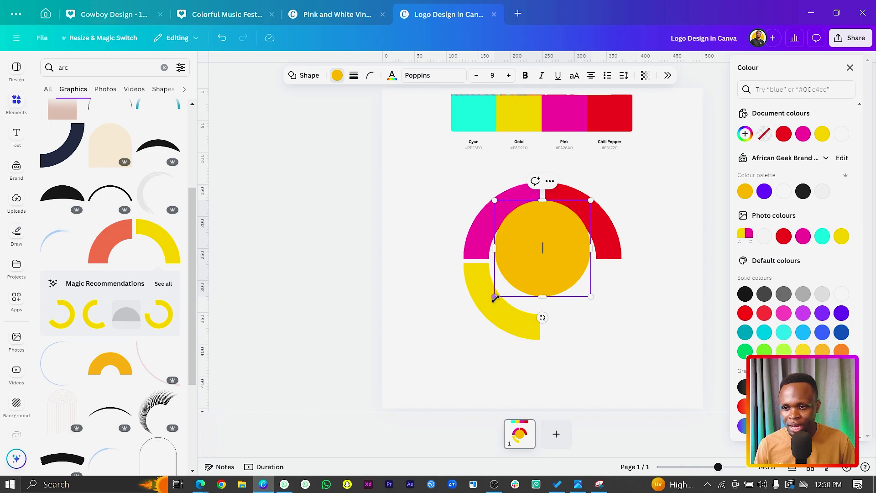
pyautogui.moveTo(494, 298); pyautogui.dragTo(561, 295)
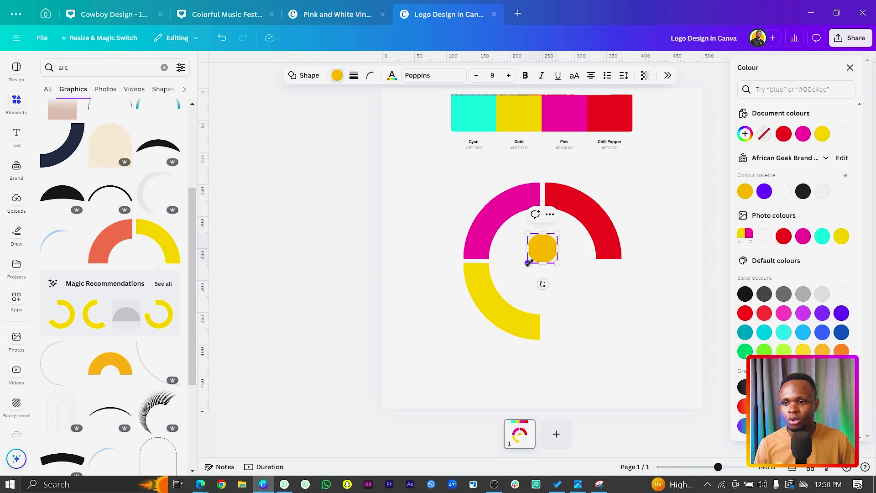
pyautogui.moveTo(528, 264); pyautogui.dragTo(519, 265)
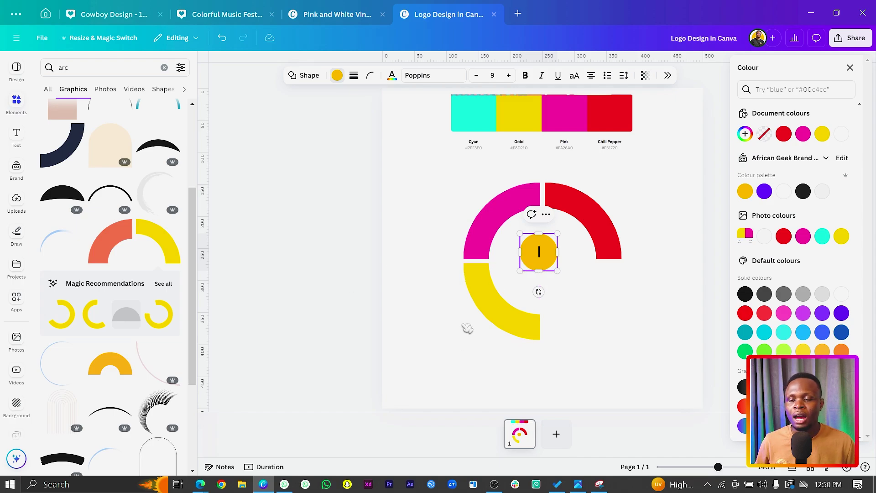
pyautogui.moveTo(538, 252); pyautogui.dragTo(512, 292)
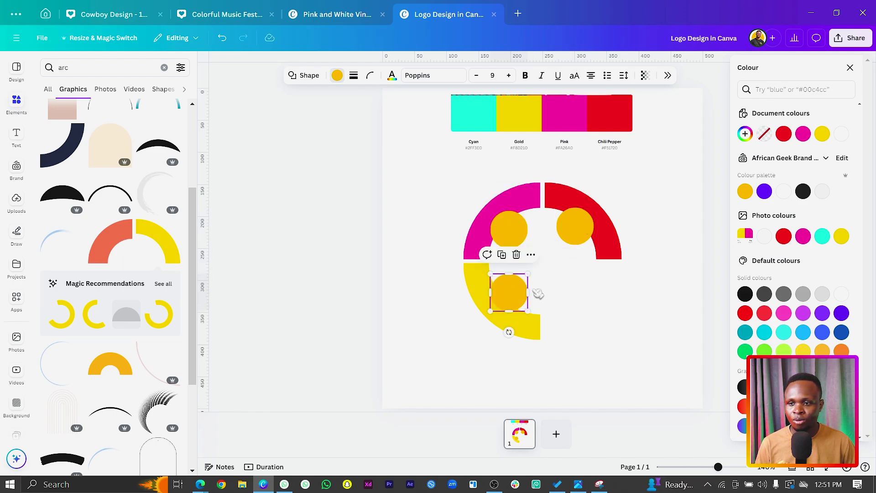
# Step: Recolour the three circles to match their arcs: red at the upper right, pink at the upper left and gold at the lower left
pyautogui.click(575, 226)
pyautogui.click(789, 139)
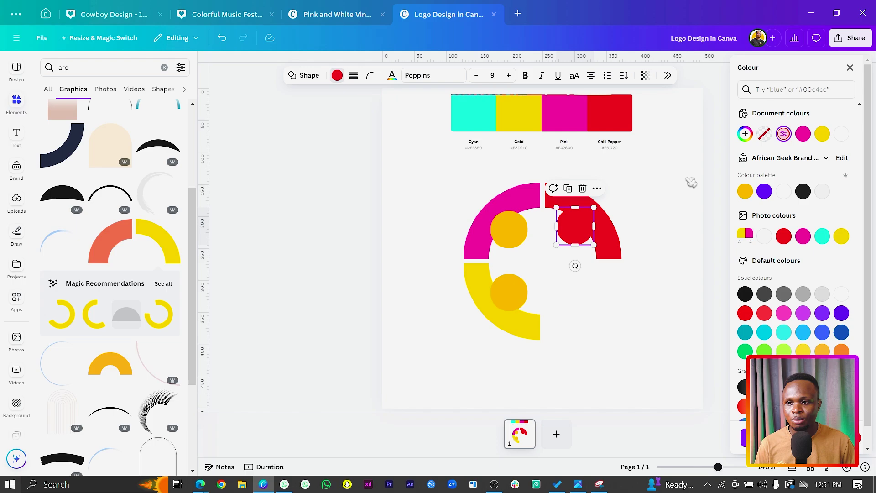
pyautogui.click(507, 235)
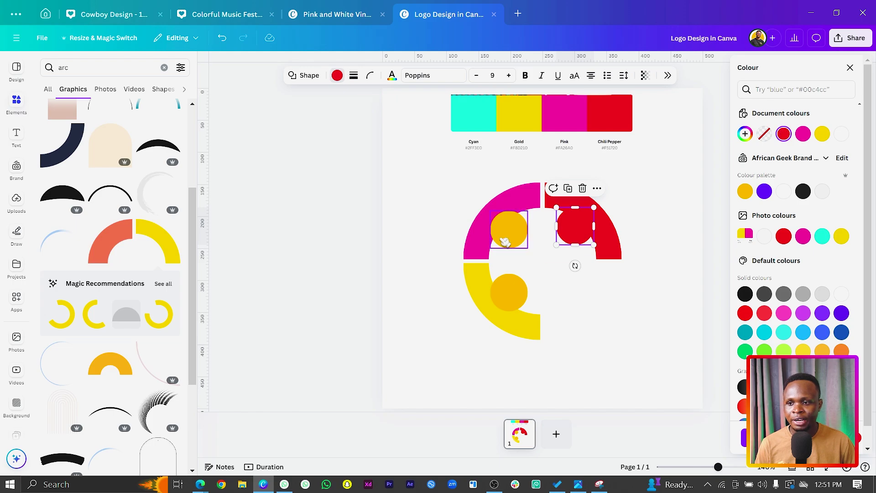
pyautogui.click(803, 134)
pyautogui.click(512, 294)
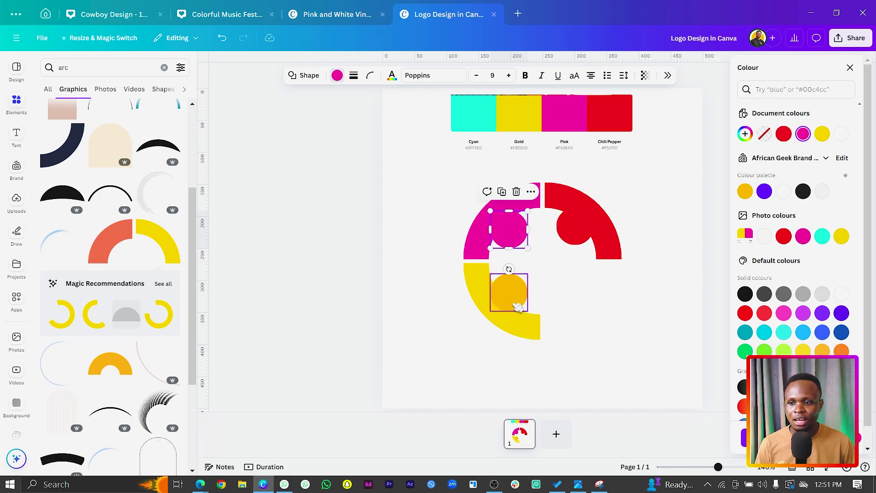
pyautogui.click(822, 134)
pyautogui.click(672, 313)
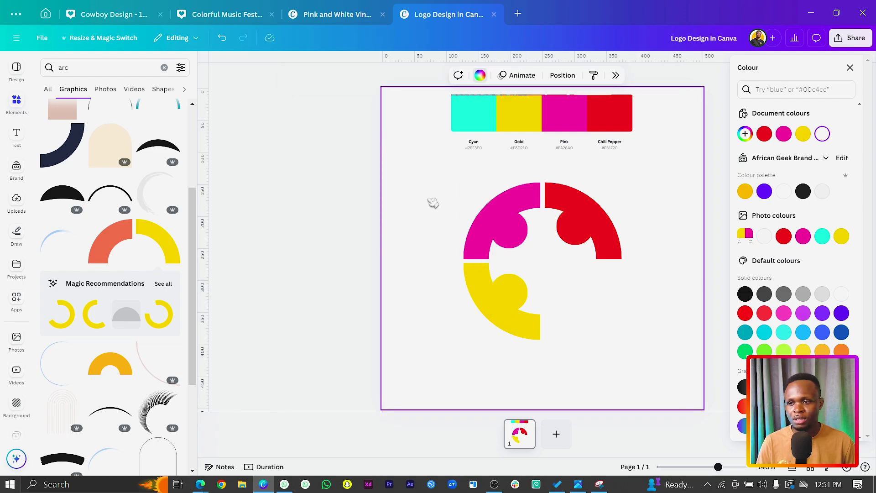
# Step: Group the three arcs with their circles and move the group toward the page's left side
pyautogui.moveTo(432, 202); pyautogui.dragTo(684, 340)
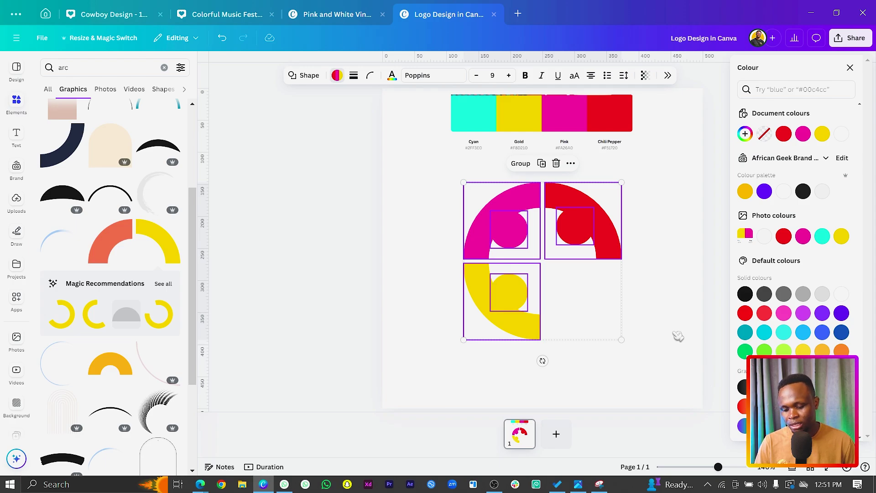
pyautogui.hotkey('ctrl', 'g')
pyautogui.click(652, 342)
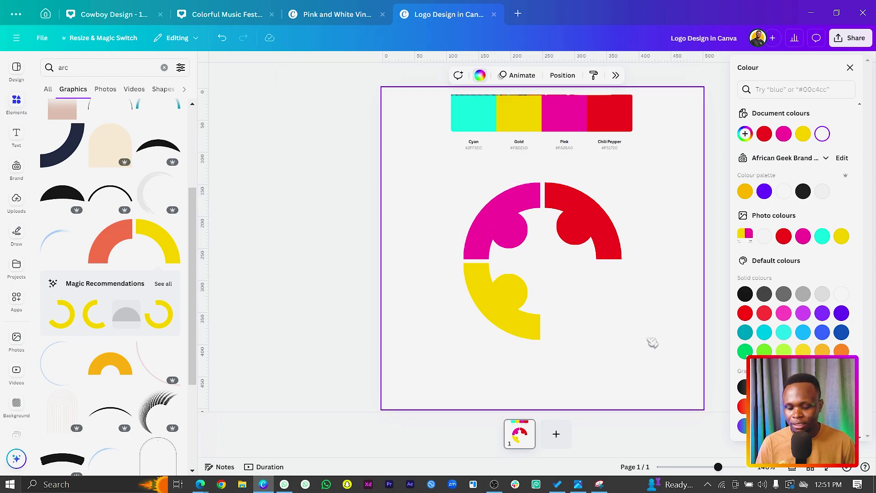
pyautogui.moveTo(674, 206); pyautogui.dragTo(497, 347)
pyautogui.moveTo(496, 313); pyautogui.dragTo(450, 308)
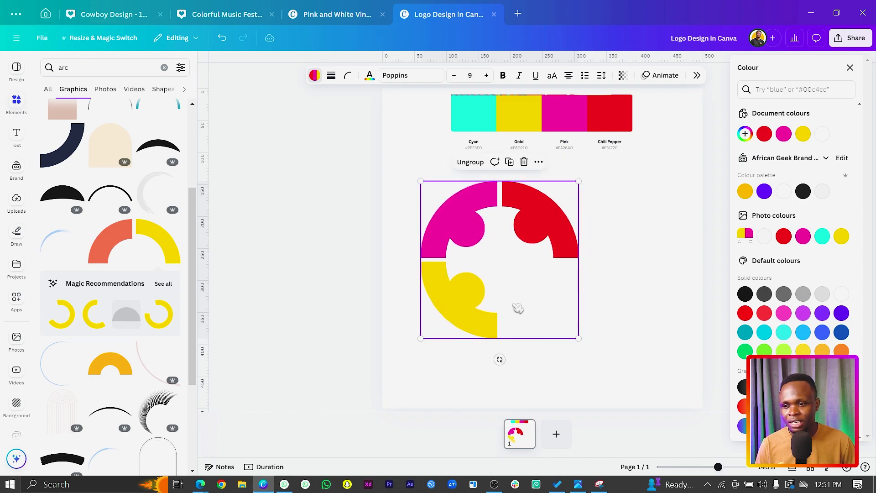
# Step: Add a text box in the ring's open lower-right quarter and enlarge its text to size 18.7
pyautogui.click(637, 297)
pyautogui.press('t')
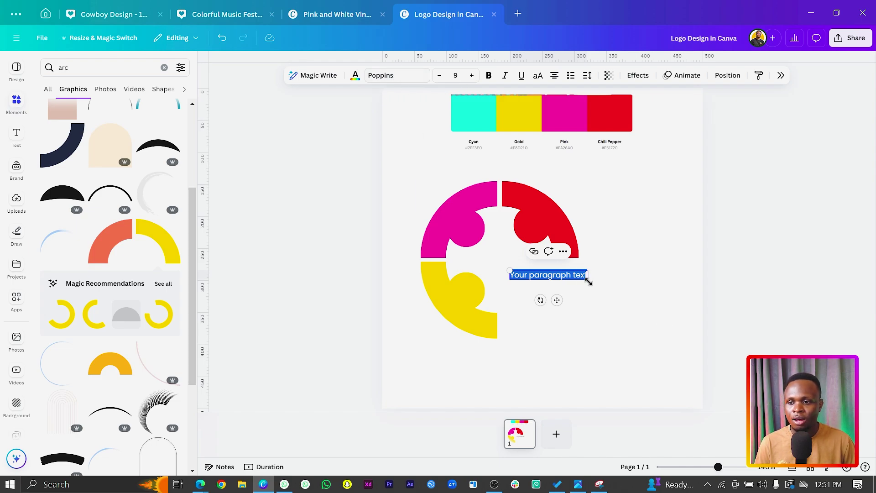
pyautogui.moveTo(588, 281); pyautogui.dragTo(671, 328)
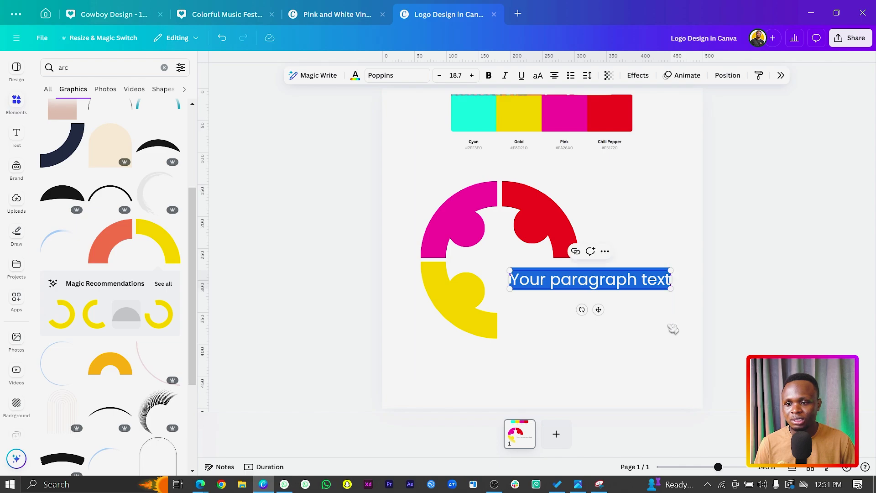
pyautogui.click(673, 328)
# Step: Replace the placeholder text with "Warner & Spencer"
pyautogui.click(631, 278)
pyautogui.click(630, 277)
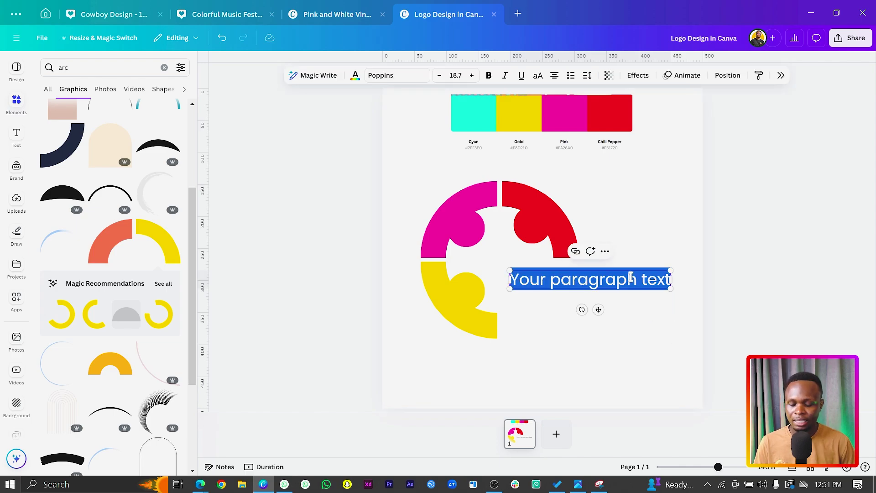
pyautogui.press('BackSpace')
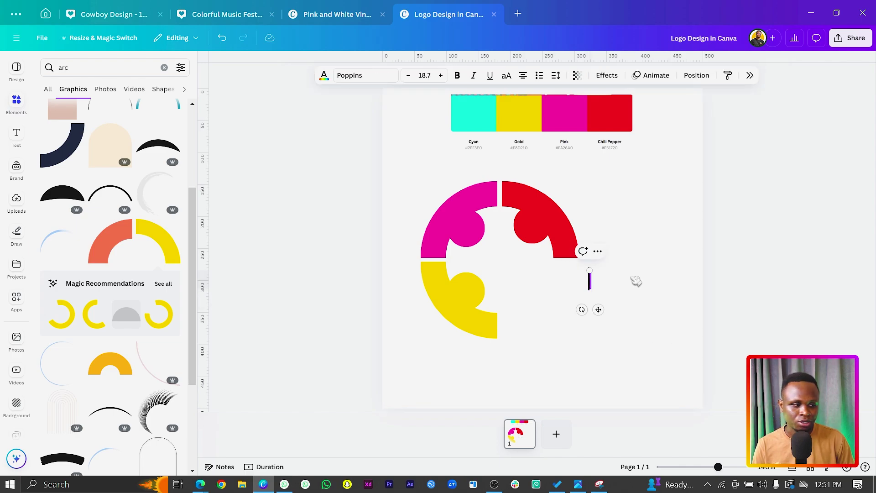
pyautogui.write('Warner')
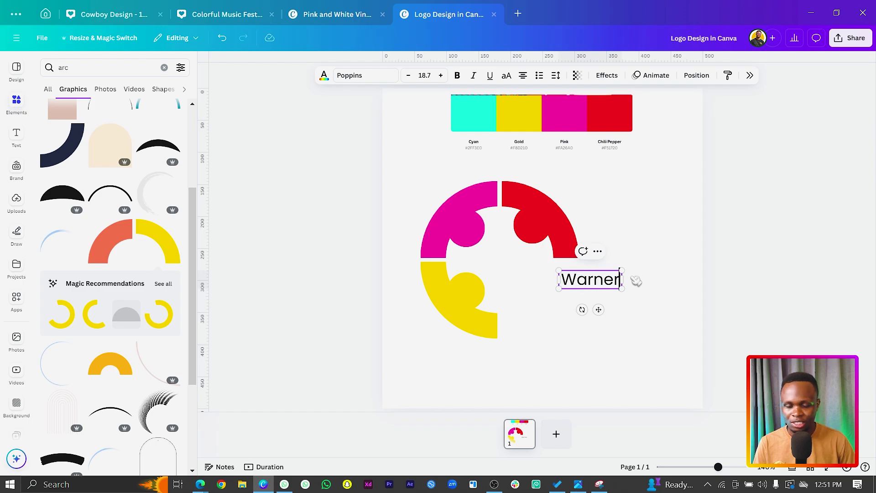
pyautogui.write(' & Spencer')
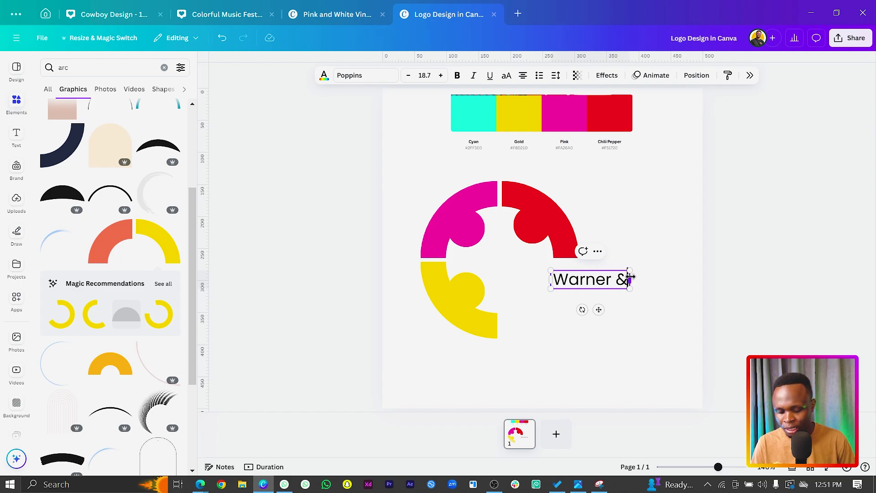
pyautogui.click(644, 310)
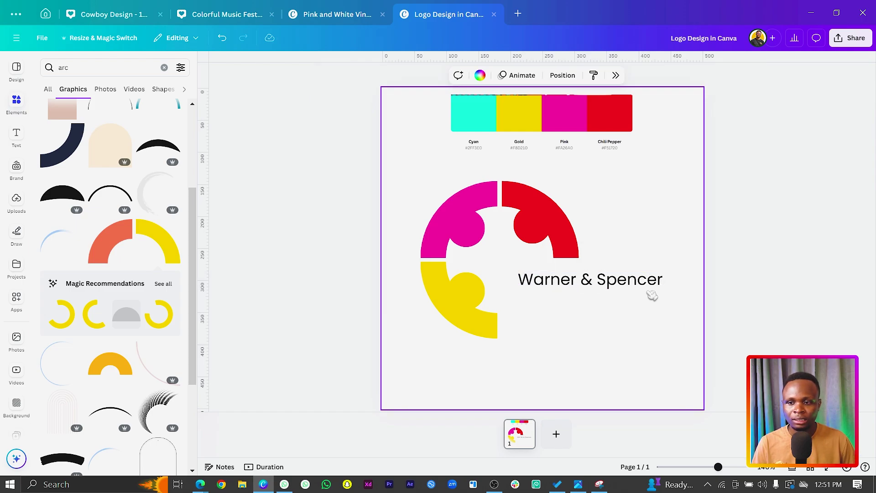
# Step: Wrap the company name onto two lines by narrowing its text box, with tighter line spacing and left alignment
pyautogui.moveTo(640, 281); pyautogui.dragTo(606, 279)
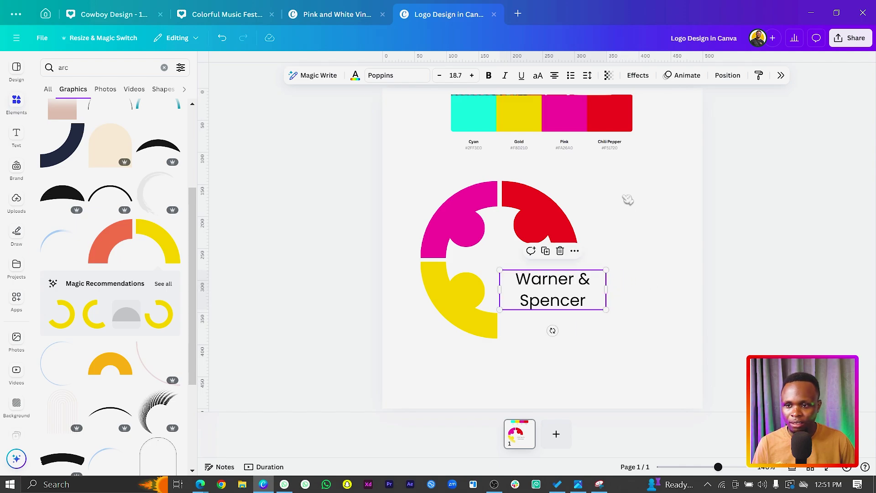
pyautogui.click(587, 75)
pyautogui.moveTo(573, 145); pyautogui.dragTo(557, 145)
pyautogui.click(555, 75)
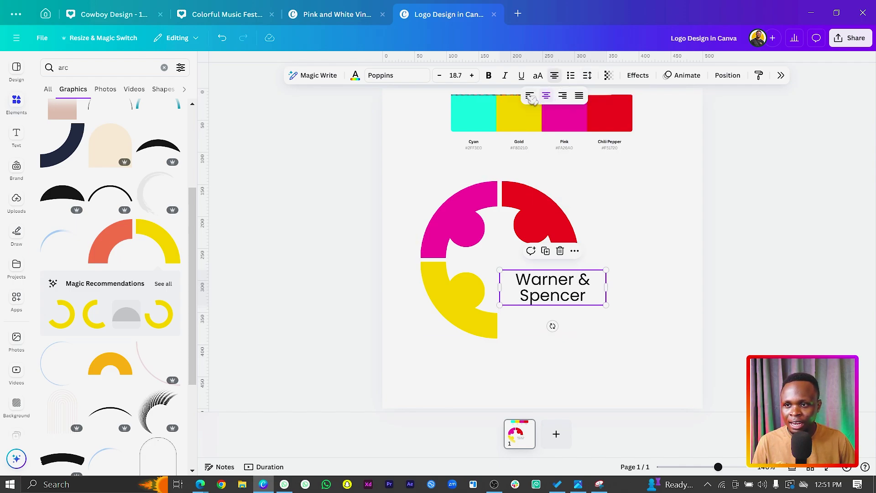
pyautogui.click(529, 96)
# Step: Enlarge the company name to size 29.4 and move it up into the ring's open quarter, just below the red arc
pyautogui.moveTo(607, 288); pyautogui.dragTo(626, 332)
pyautogui.click(629, 351)
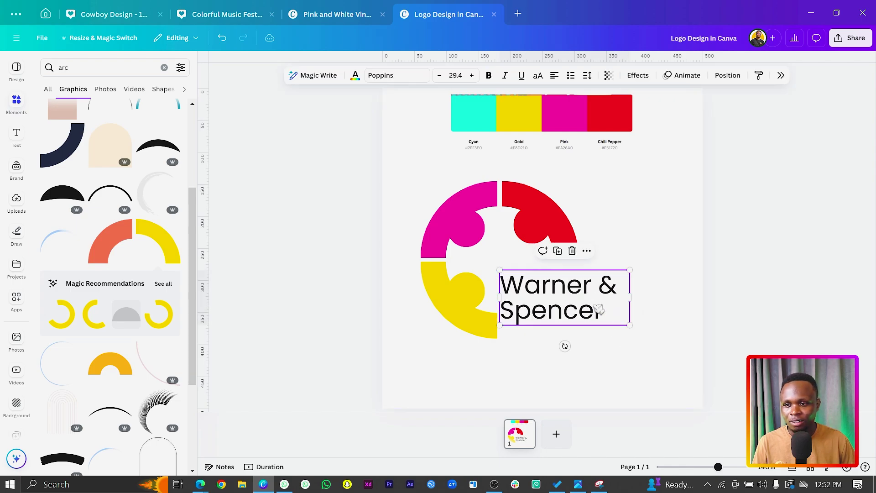
pyautogui.moveTo(593, 307); pyautogui.dragTo(593, 297)
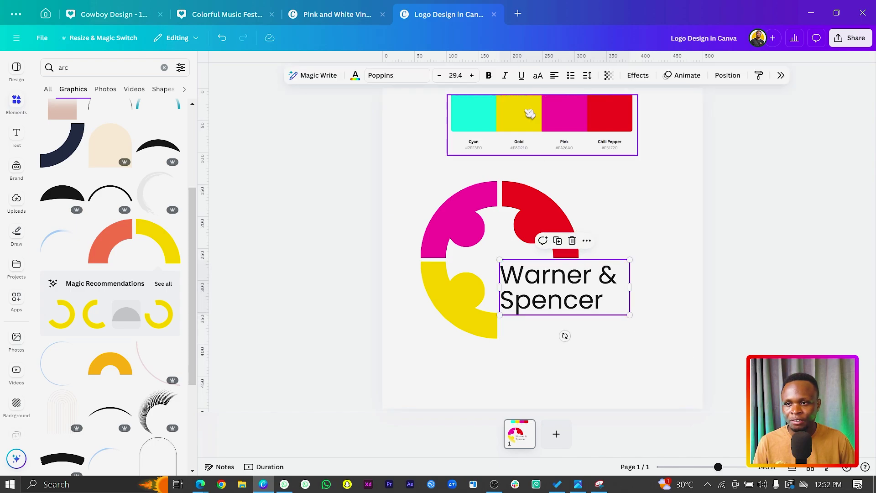
# Step: Make the company name bold and reduce its line spacing to 0.88
pyautogui.click(488, 75)
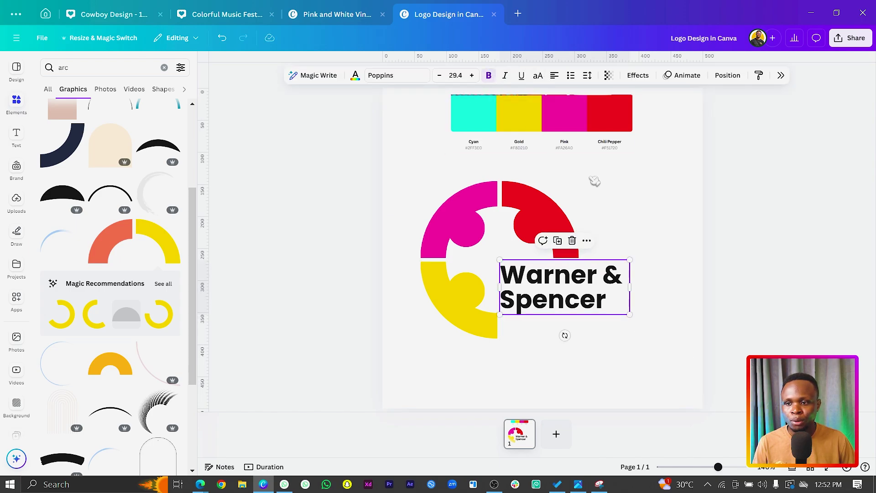
pyautogui.click(654, 190)
pyautogui.click(608, 299)
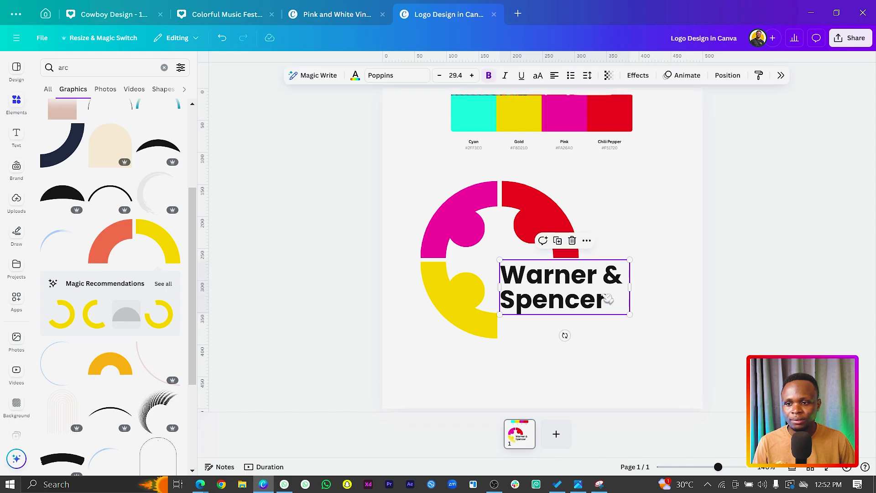
pyautogui.click(588, 76)
pyautogui.moveTo(562, 150); pyautogui.dragTo(556, 148)
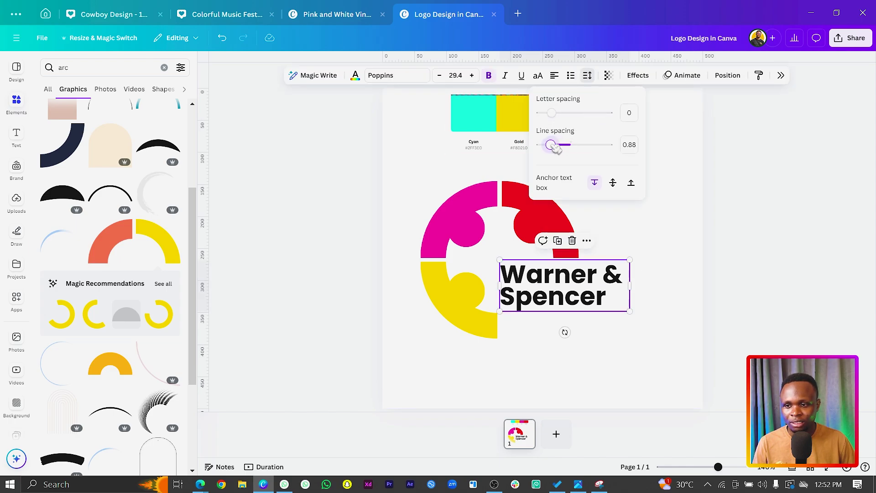
pyautogui.click(553, 369)
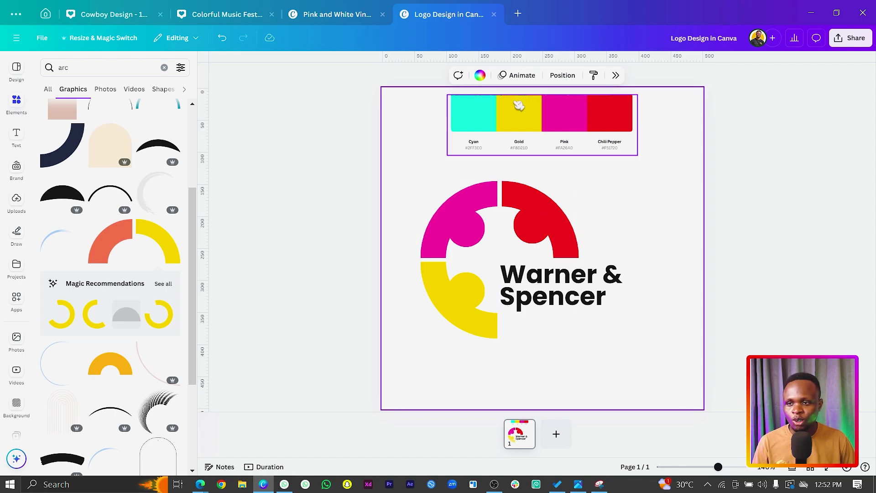
# Step: Shrink the palette image and place it in the page's upper-right corner
pyautogui.moveTo(518, 108); pyautogui.dragTo(637, 118)
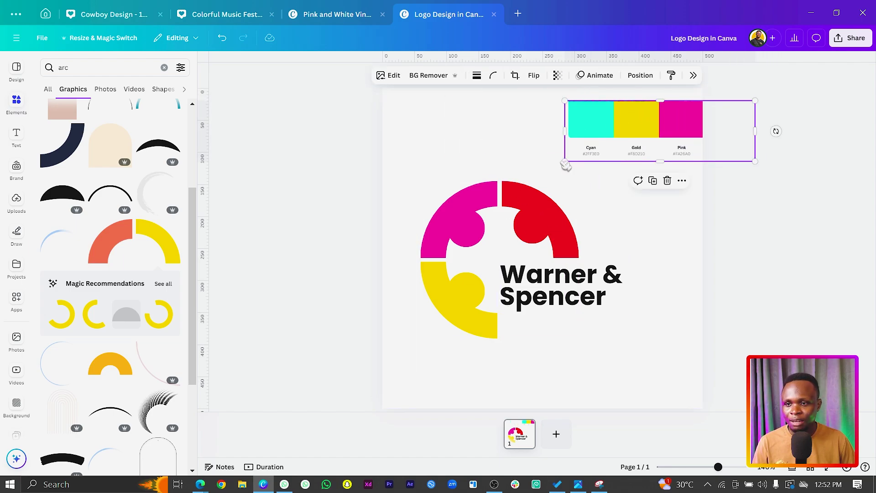
pyautogui.moveTo(563, 161); pyautogui.dragTo(660, 113)
pyautogui.click(465, 117)
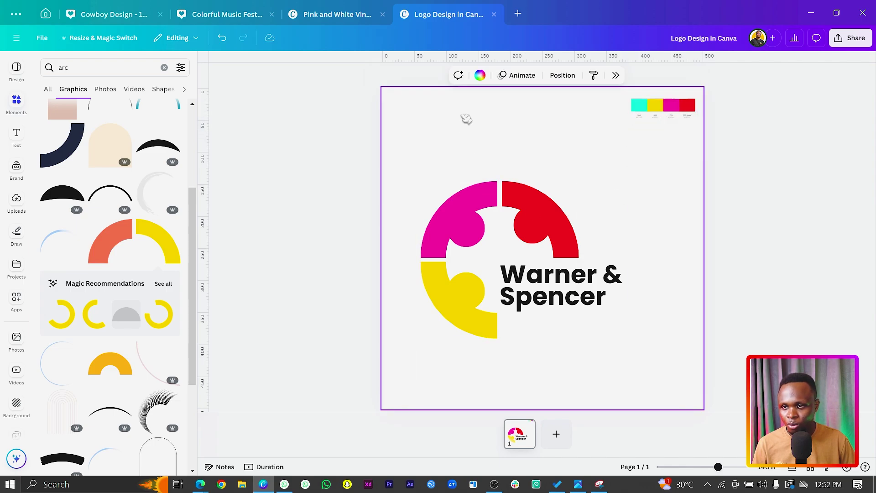
# Step: Add a vertical guide and align it with the right edge of the pink arc
pyautogui.moveTo(232, 132); pyautogui.dragTo(500, 150)
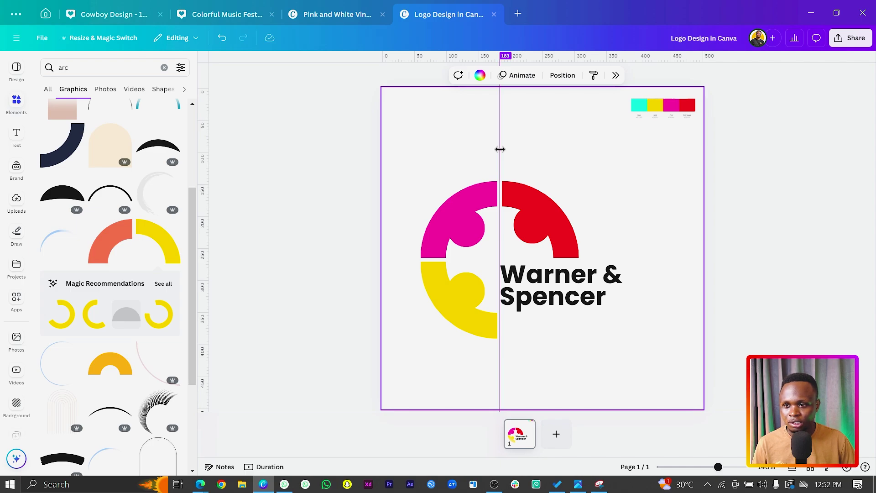
pyautogui.scroll(5, 502, 151)
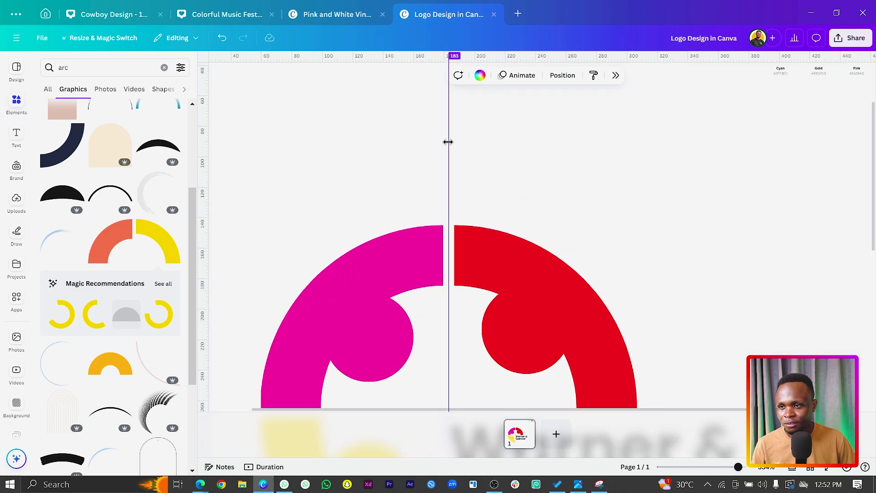
pyautogui.moveTo(448, 142); pyautogui.dragTo(442, 141)
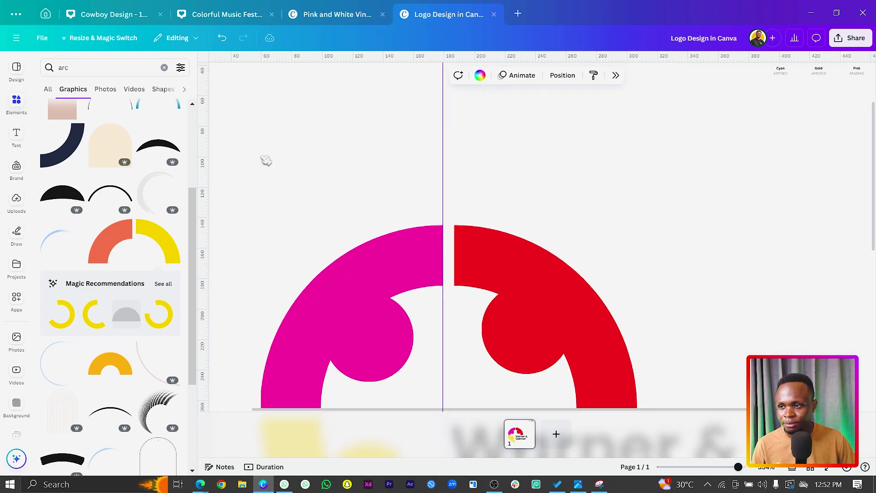
# Step: Add guides along the red arc's inner vertical edge, the pink arc's lower edge and the yellow arc's upper edge
pyautogui.moveTo(208, 141); pyautogui.dragTo(454, 143)
pyautogui.scroll(-5, 348, 84)
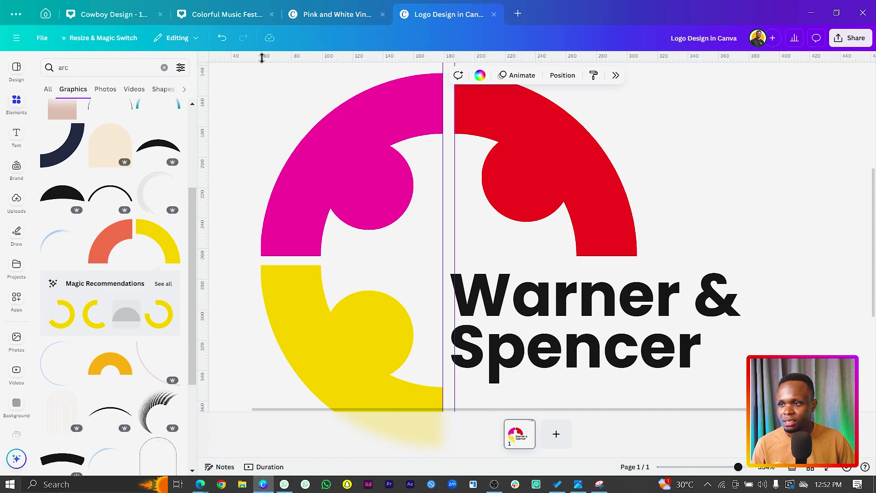
pyautogui.moveTo(258, 60); pyautogui.dragTo(273, 255)
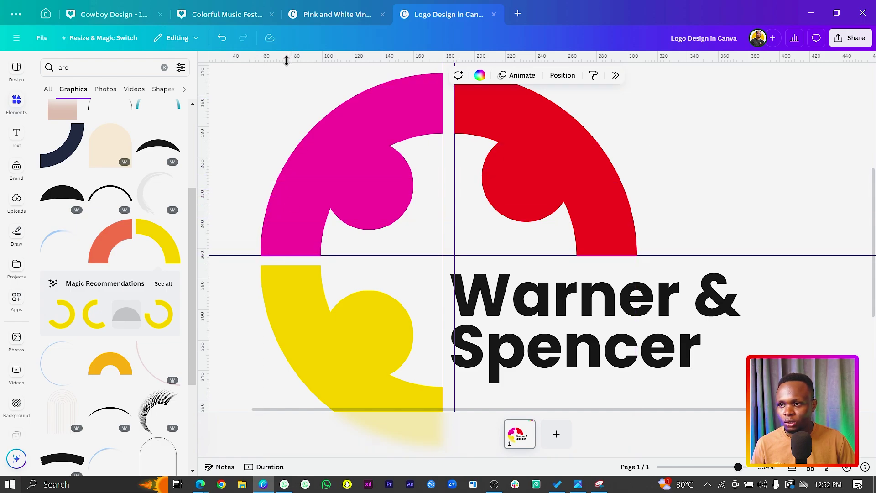
pyautogui.moveTo(286, 60); pyautogui.dragTo(303, 264)
pyautogui.scroll(-3, 563, 292)
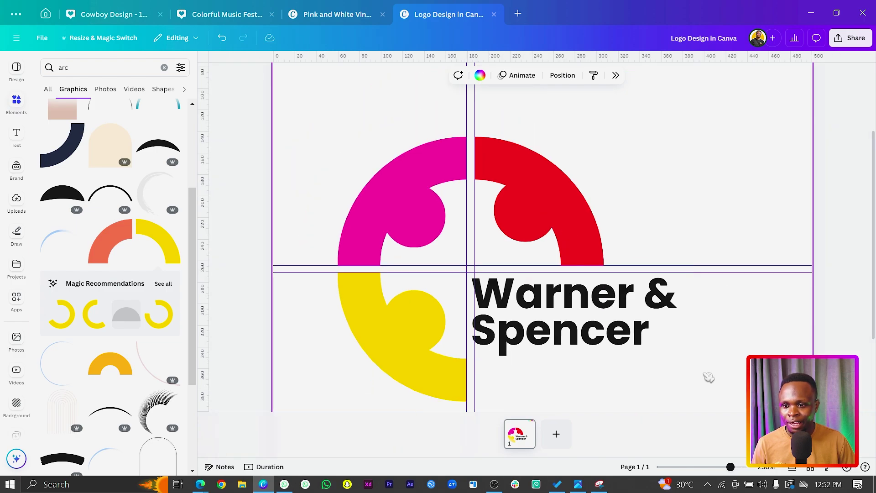
# Step: Move the company name's text box so its upper-left corner meets the red arc's vertical guide and the lower horizontal guide
pyautogui.click(581, 337)
pyautogui.moveTo(581, 338); pyautogui.dragTo(584, 347)
pyautogui.click(582, 346)
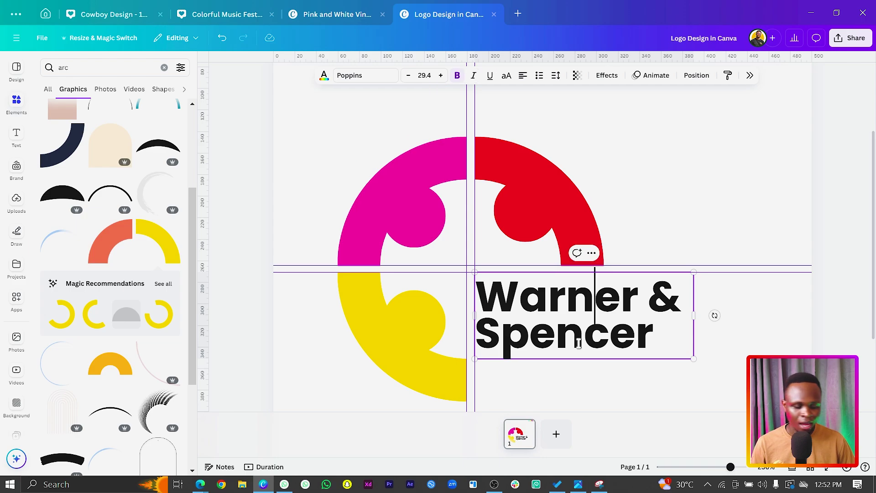
pyautogui.rightClick(578, 343)
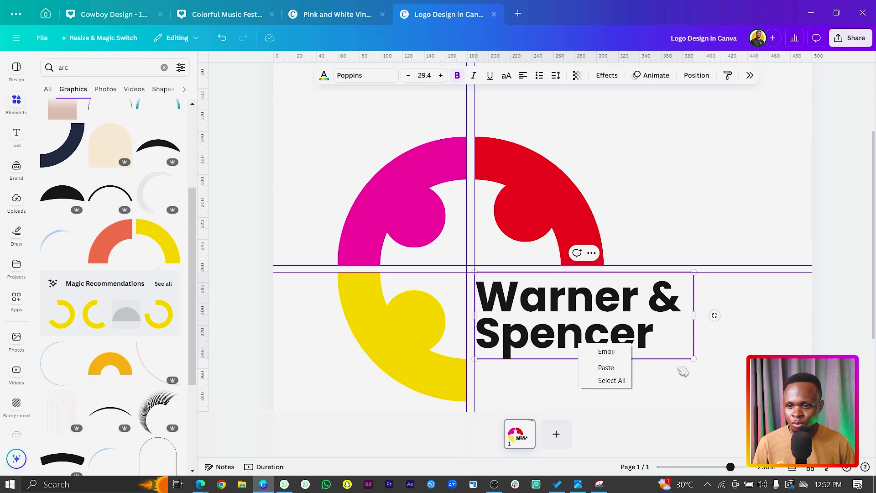
# Step: Nudge the company name up until the tops of its letters meet the lower horizontal guide
pyautogui.click(639, 346)
pyautogui.press('Up')
pyautogui.press('Up')
pyautogui.press('Up')
pyautogui.press('Up')
pyautogui.press('Up')
pyautogui.press('Up')
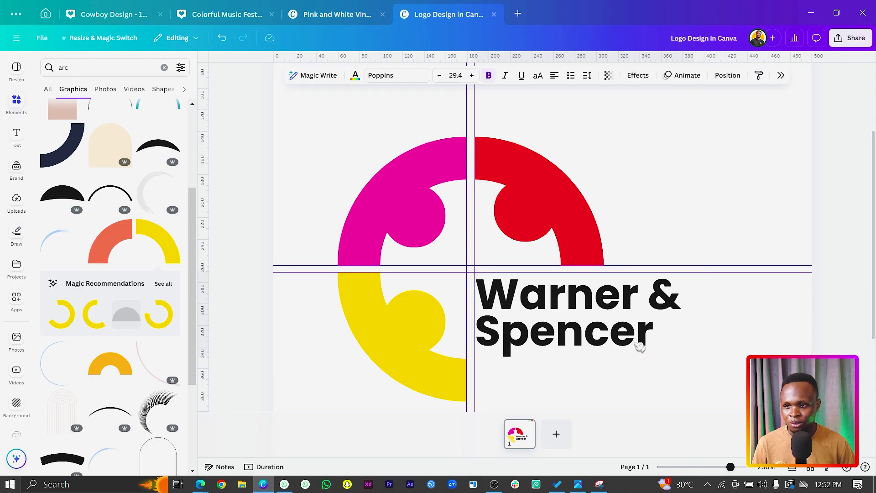
pyautogui.press('Up')
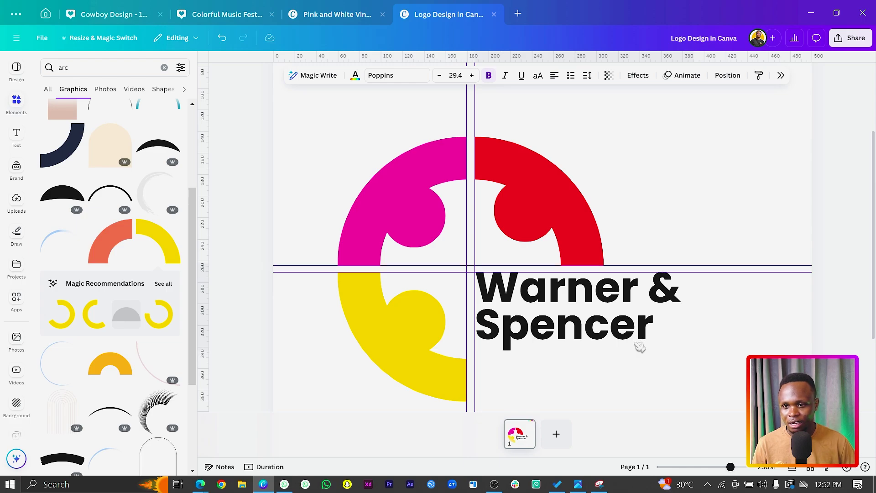
pyautogui.click(738, 376)
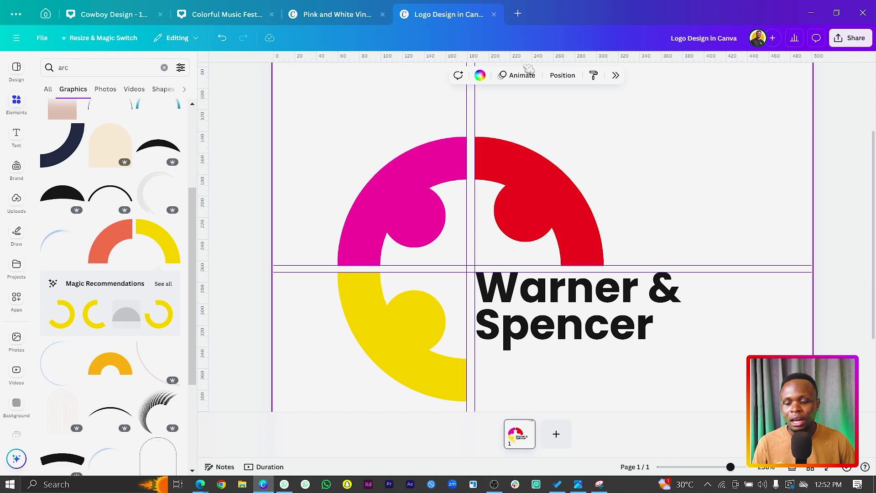
# Step: Hide the rulers and guides and view the whole page
pyautogui.hotkey('shift', 'r')
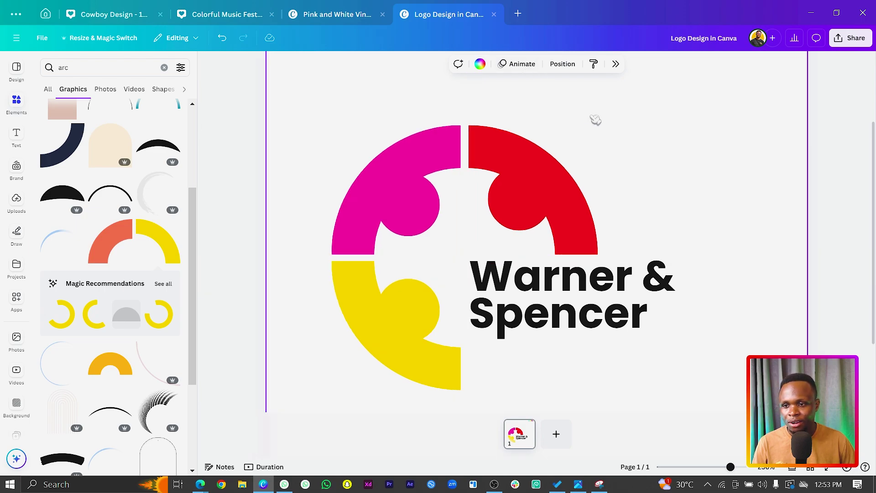
pyautogui.hotkey('shift', 'r')
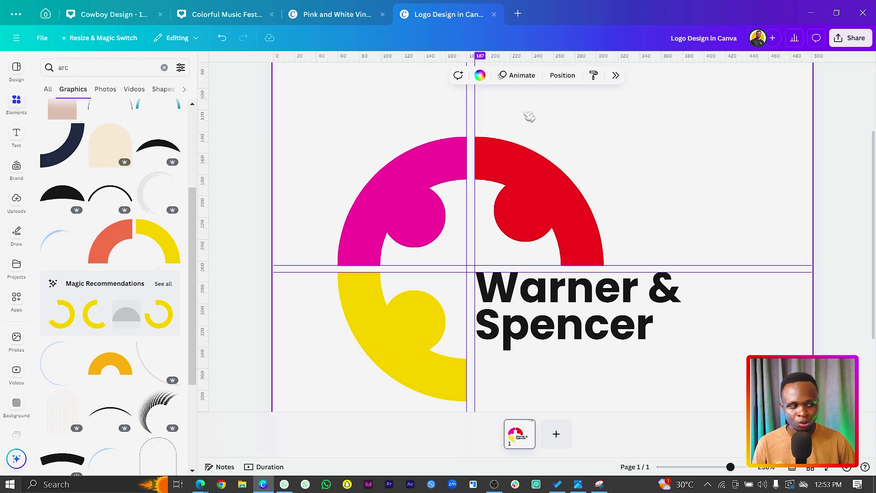
pyautogui.hotkey('shift', 'r')
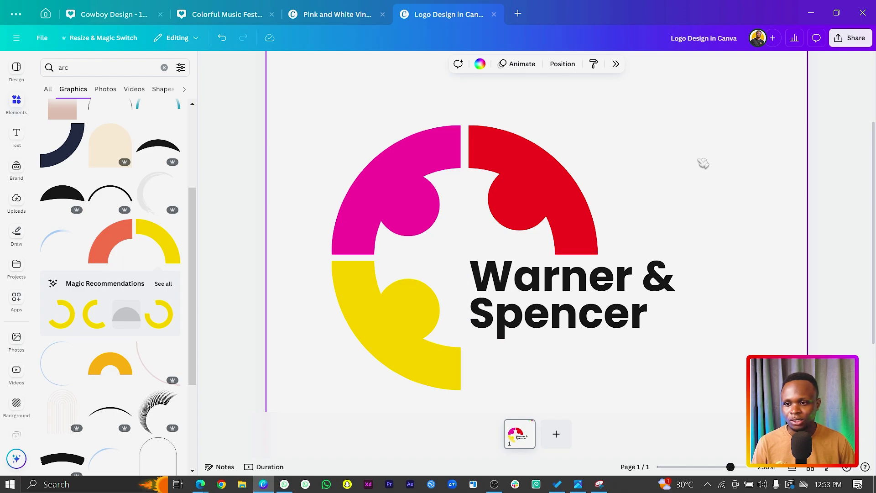
pyautogui.scroll(-5, 650, 312)
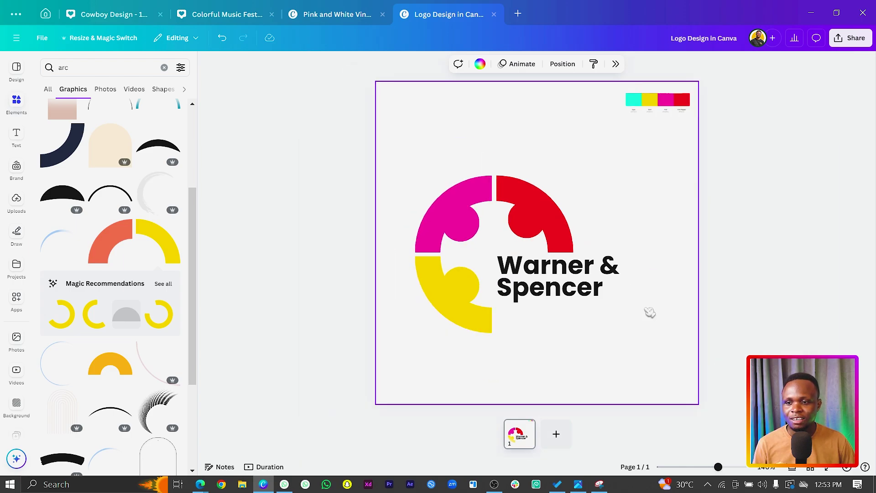
# Step: Duplicate the company name directly below the original, remove the copy's bold and shrink it to size 10.5
pyautogui.click(566, 290)
pyautogui.hotkey('ctrl', 'd')
pyautogui.moveTo(560, 277); pyautogui.dragTo(566, 322)
pyautogui.click(488, 64)
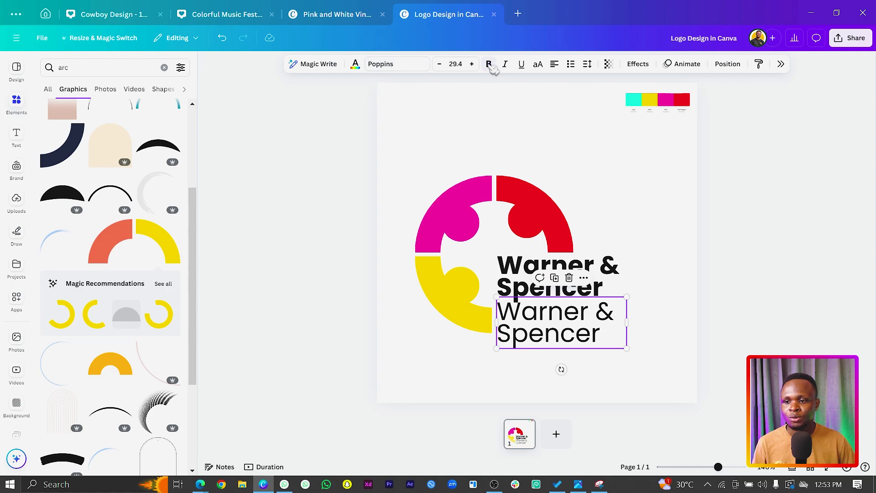
pyautogui.moveTo(627, 349); pyautogui.dragTo(619, 306)
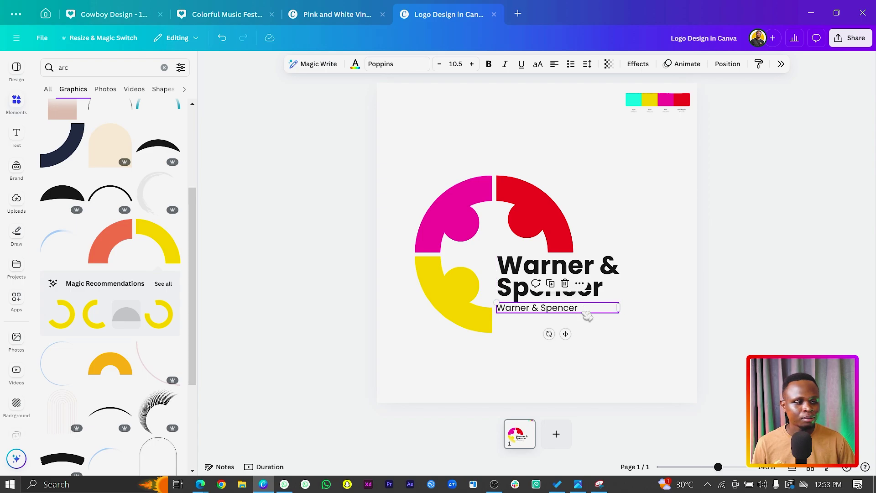
# Step: Replace the small copy's text with "Non-Profit Organization"
pyautogui.doubleClick(586, 313)
pyautogui.write('Non-Profit O')
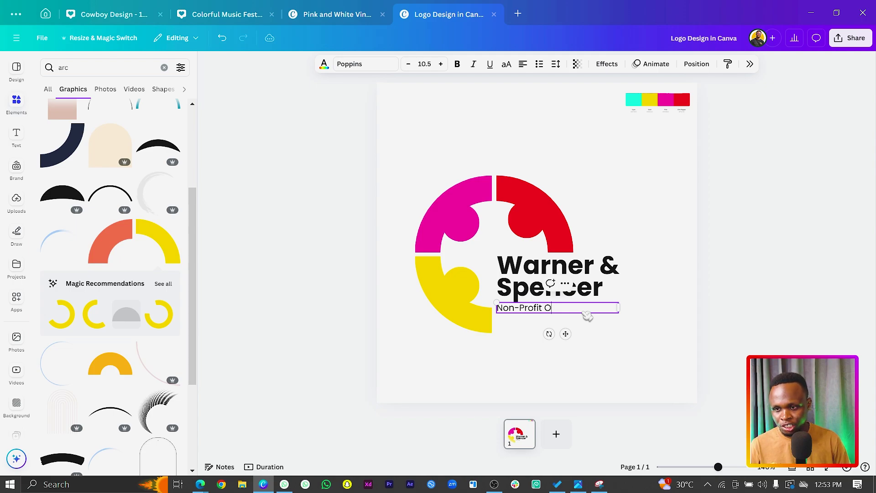
pyautogui.write('rganiz')
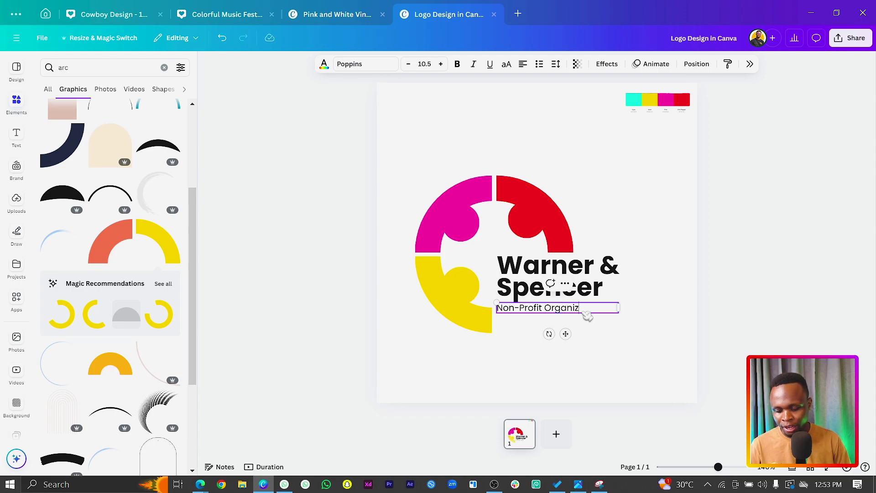
pyautogui.write('ation')
pyautogui.click(616, 388)
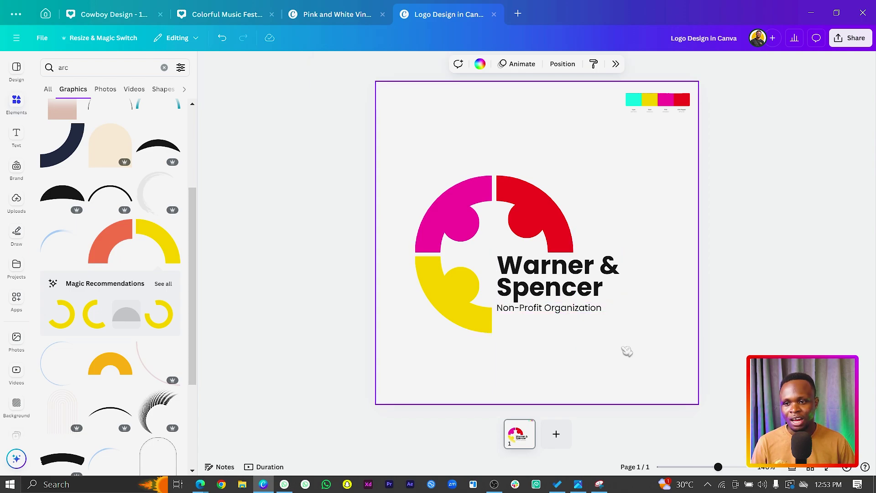
# Step: Enlarge the name and tagline together down to the yellow arc's lower edge, and delete the palette image
pyautogui.moveTo(626, 350); pyautogui.dragTo(675, 318)
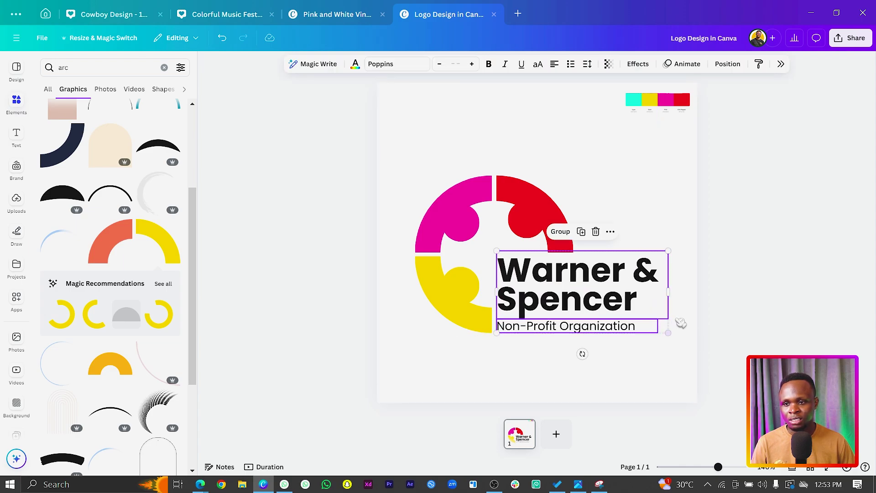
pyautogui.click(666, 381)
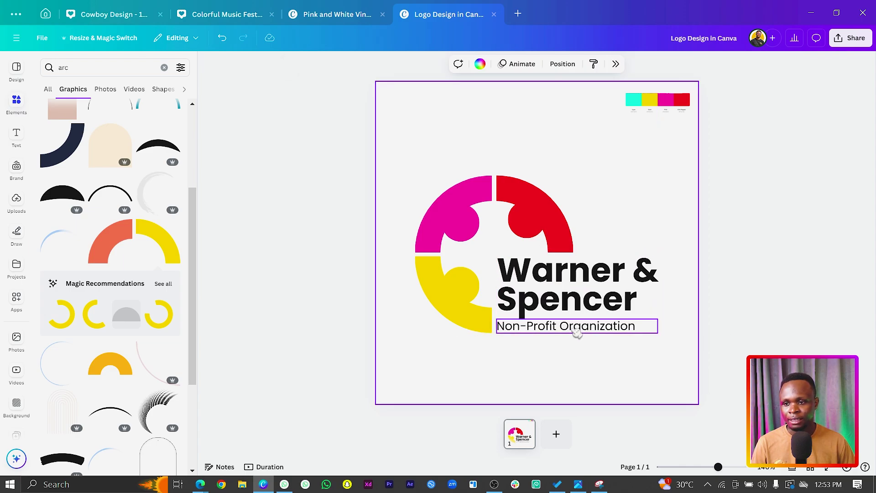
pyautogui.click(626, 101)
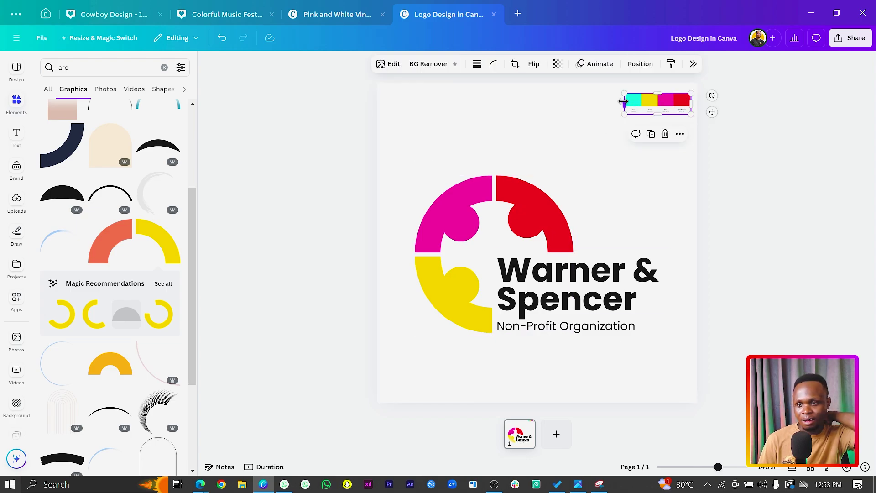
pyautogui.press('Delete')
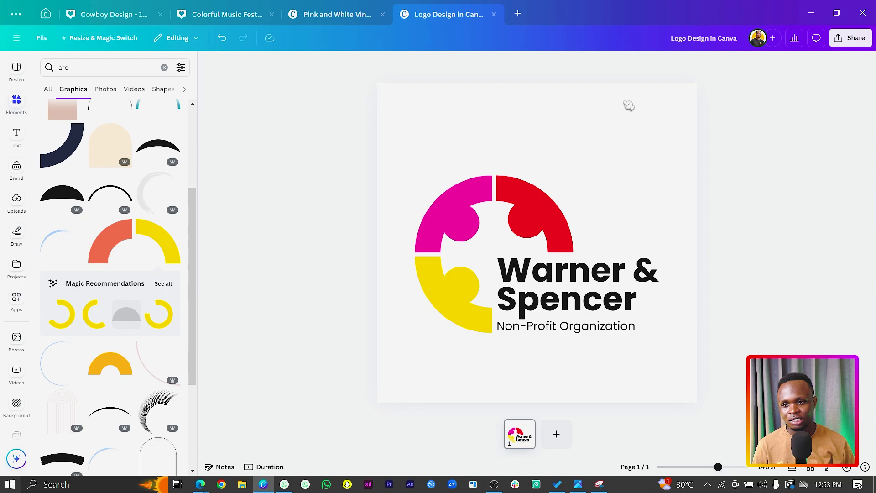
# Step: Center the complete logo on the page and group all its elements
pyautogui.moveTo(655, 136); pyautogui.dragTo(395, 356)
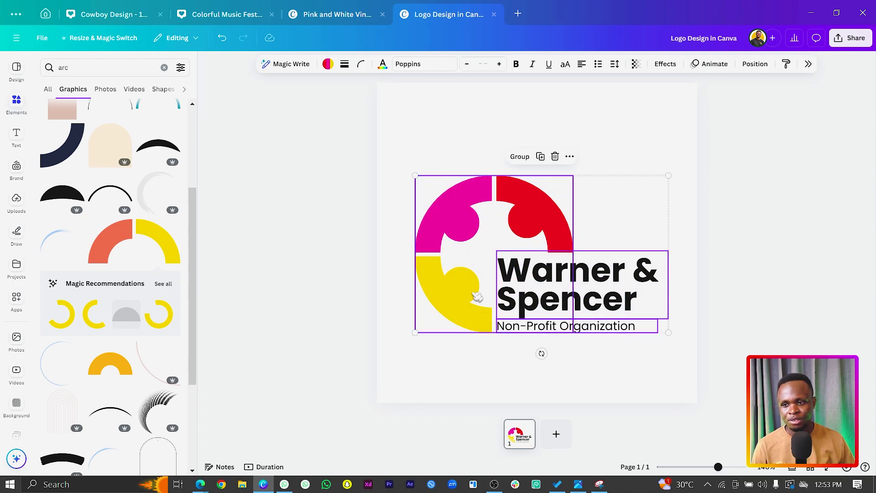
pyautogui.moveTo(475, 297)
pyautogui.mouseDown()
pyautogui.moveTo(488, 283)
pyautogui.moveTo(468, 285)
pyautogui.mouseUp()
pyautogui.hotkey('ctrl', 'g')
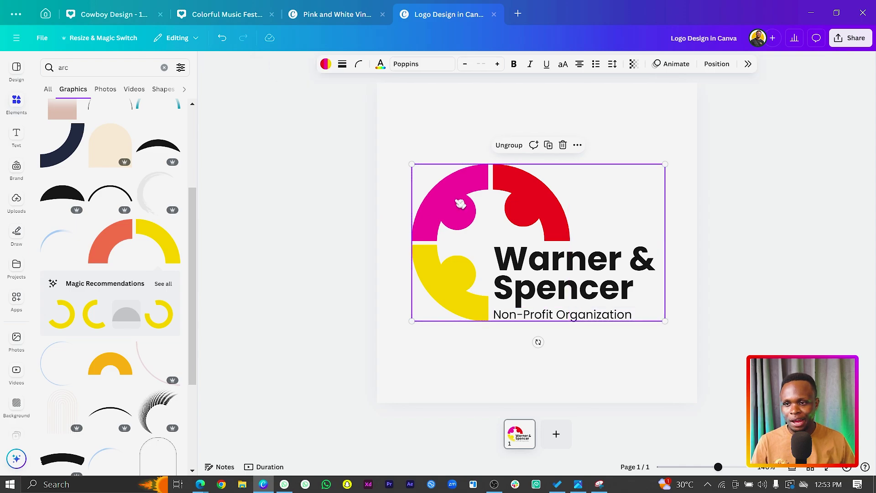
pyautogui.click(647, 379)
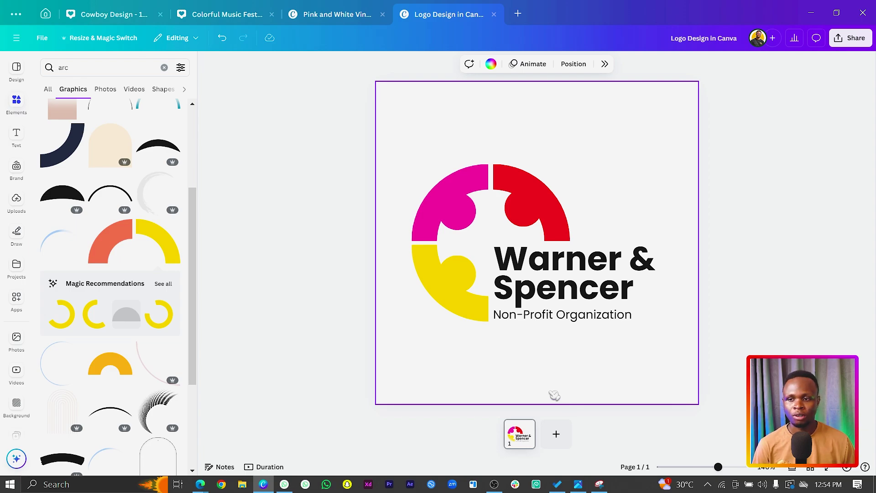
# Step: Duplicate the finished logo page
pyautogui.moveTo(519, 445)
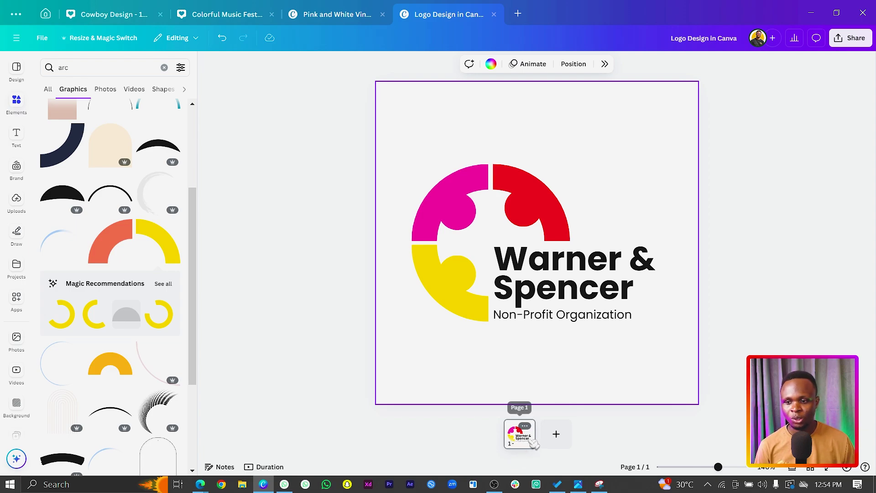
pyautogui.click(527, 439)
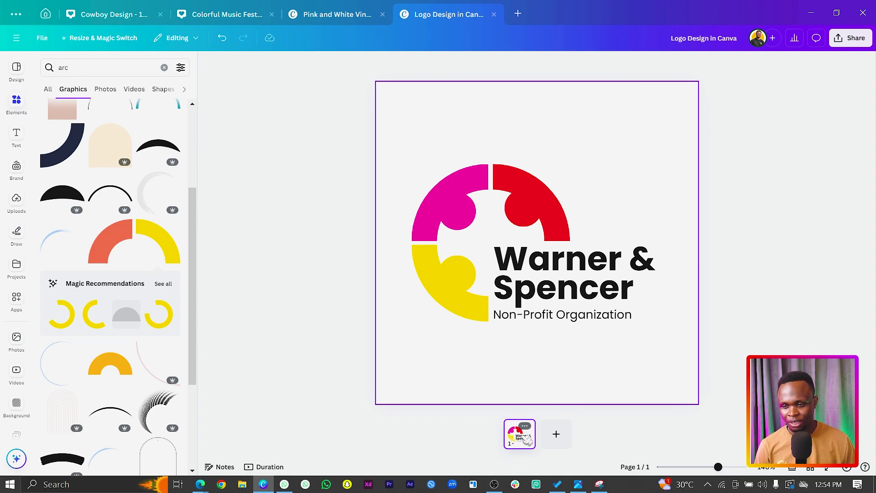
pyautogui.hotkey('ctrl', 'd')
# Step: Ungroup the logo on the second page
pyautogui.click(465, 357)
pyautogui.moveTo(571, 348); pyautogui.dragTo(566, 300)
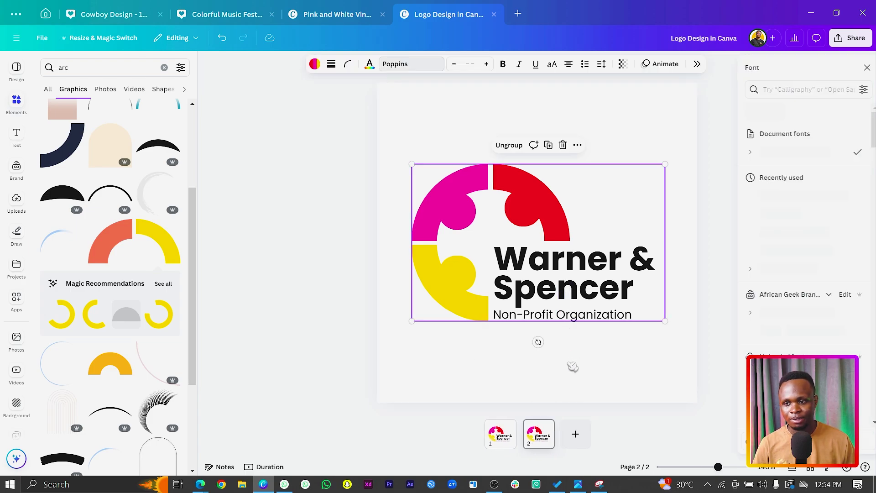
pyautogui.click(646, 384)
pyautogui.click(582, 292)
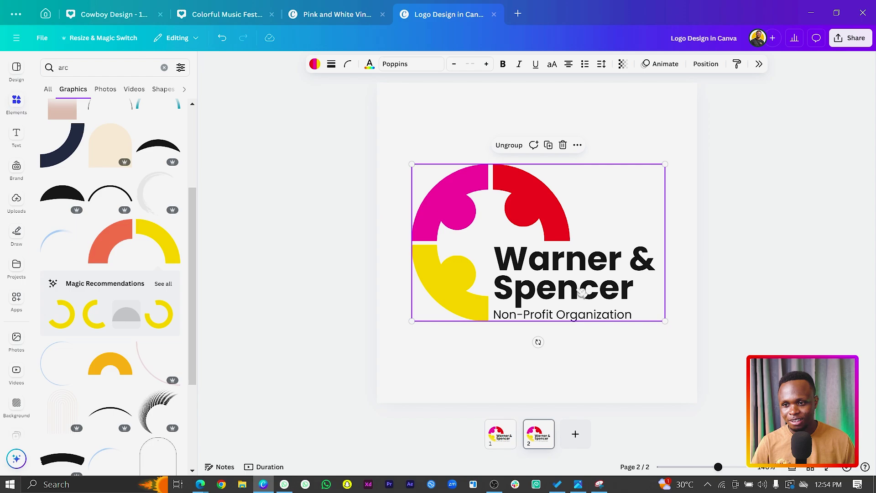
pyautogui.click(582, 368)
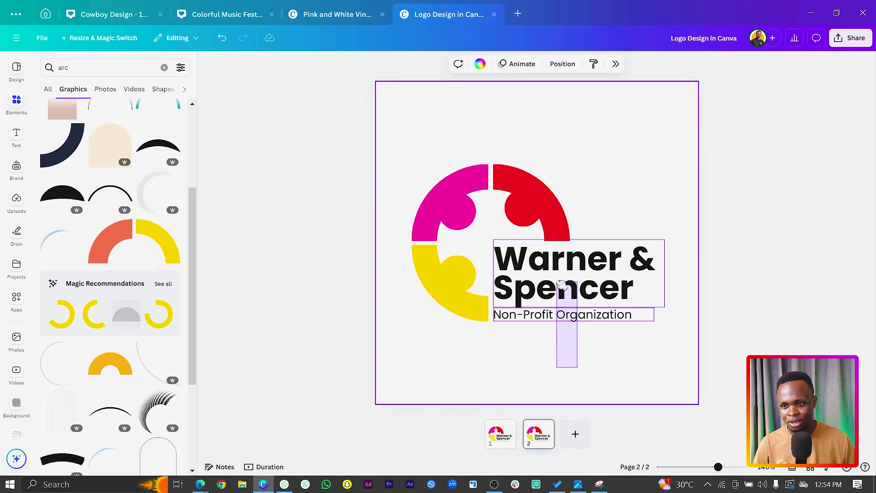
# Step: Move the name and tagline below the ring, and shift the arcs and circles up toward the page's upper part
pyautogui.moveTo(559, 279); pyautogui.dragTo(515, 347)
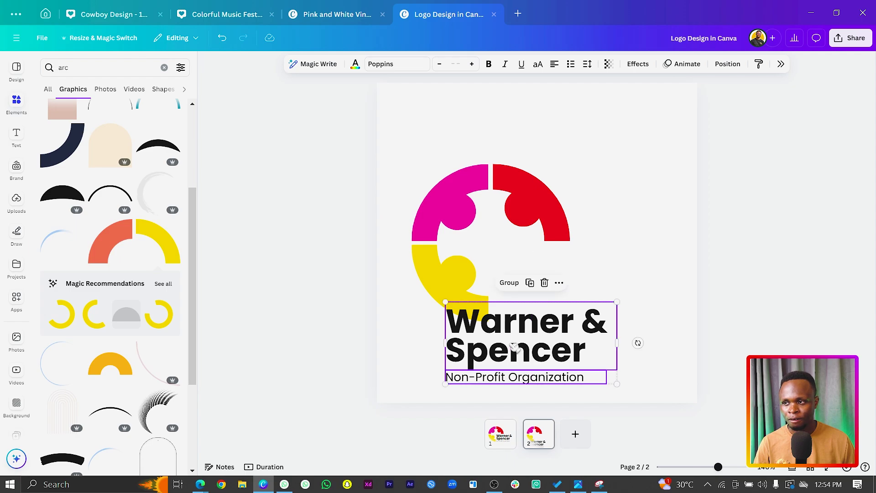
pyautogui.moveTo(401, 151); pyautogui.dragTo(577, 253)
pyautogui.moveTo(525, 219); pyautogui.dragTo(537, 245)
# Step: Fill the ring's open quarter with a vertically flipped copy of the red arc and circle, aligned under the original
pyautogui.click(665, 223)
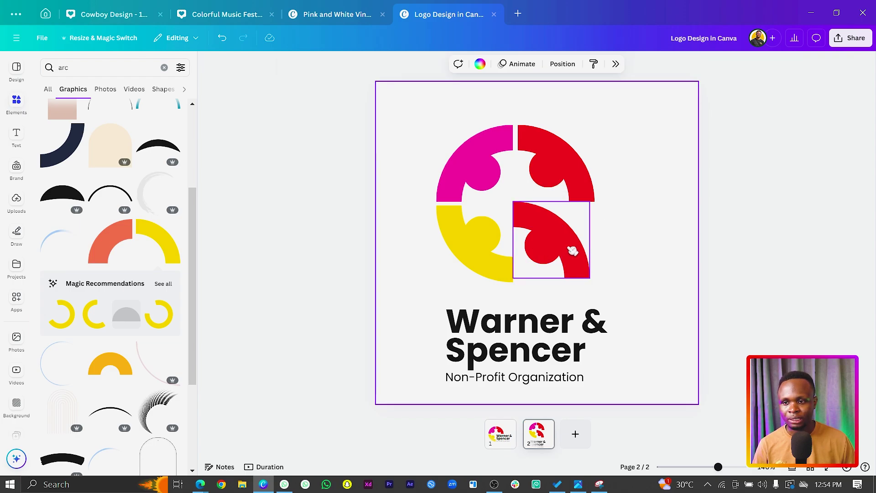
pyautogui.click(575, 252)
pyautogui.click(515, 65)
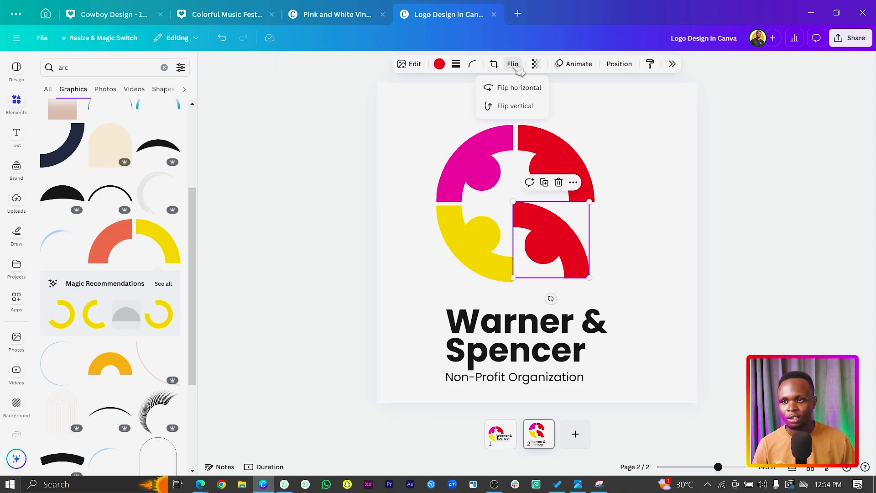
pyautogui.click(525, 88)
pyautogui.click(512, 108)
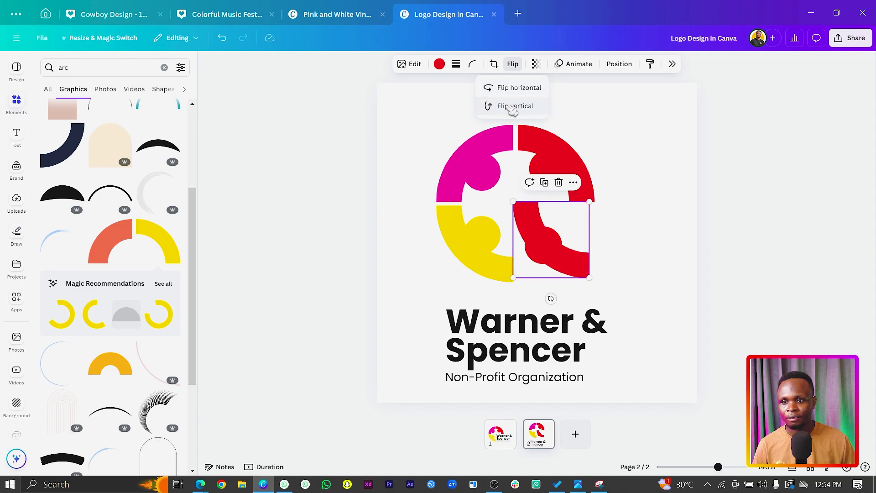
pyautogui.click(518, 89)
pyautogui.click(667, 236)
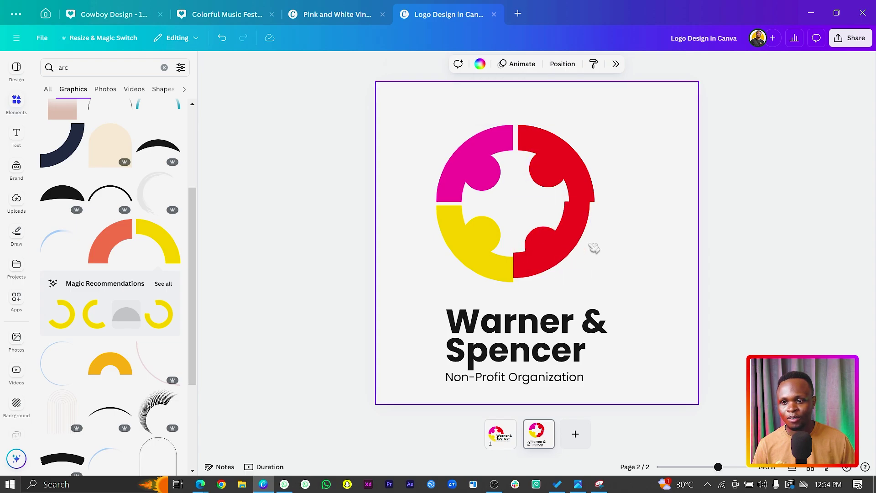
pyautogui.moveTo(575, 226); pyautogui.dragTo(580, 232)
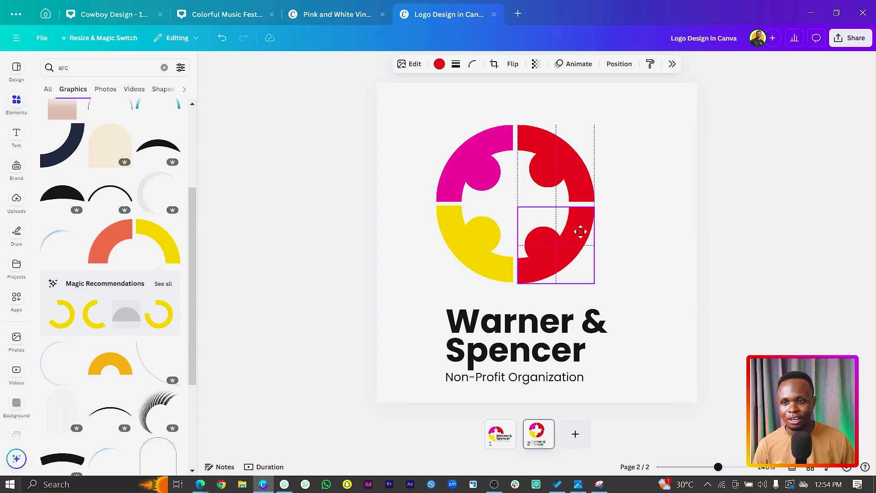
# Step: Reposition the lower-right red circle inside its arc, directly below the upper red circle
pyautogui.click(645, 277)
pyautogui.moveTo(533, 240); pyautogui.dragTo(535, 229)
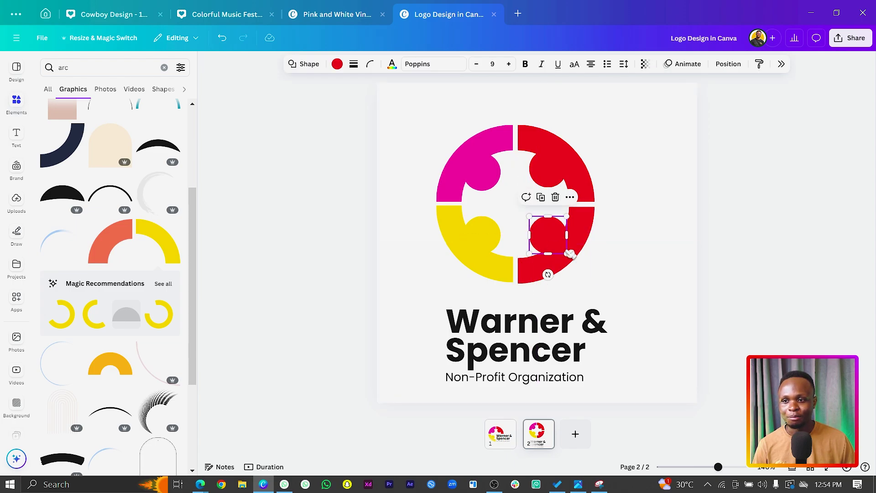
pyautogui.click(570, 255)
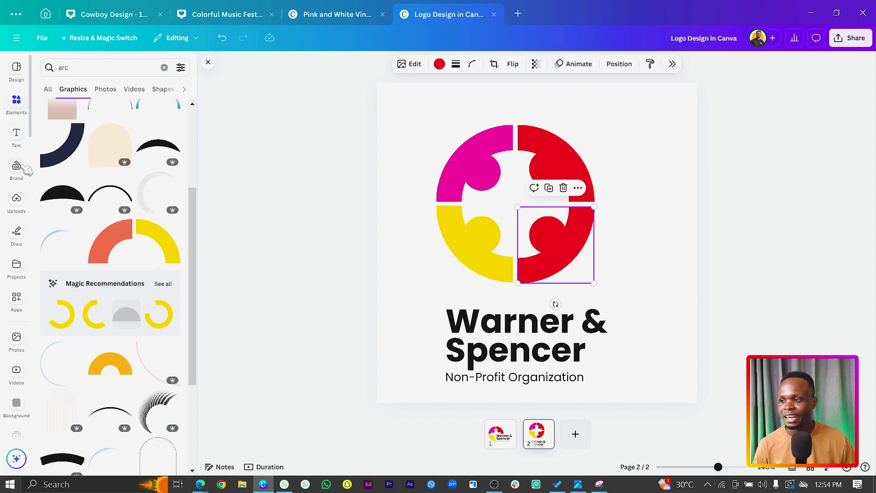
# Step: Add the uploaded colour palette image to the page and recolour the lower-right arc with its cyan, #2FF3E0
pyautogui.click(16, 201)
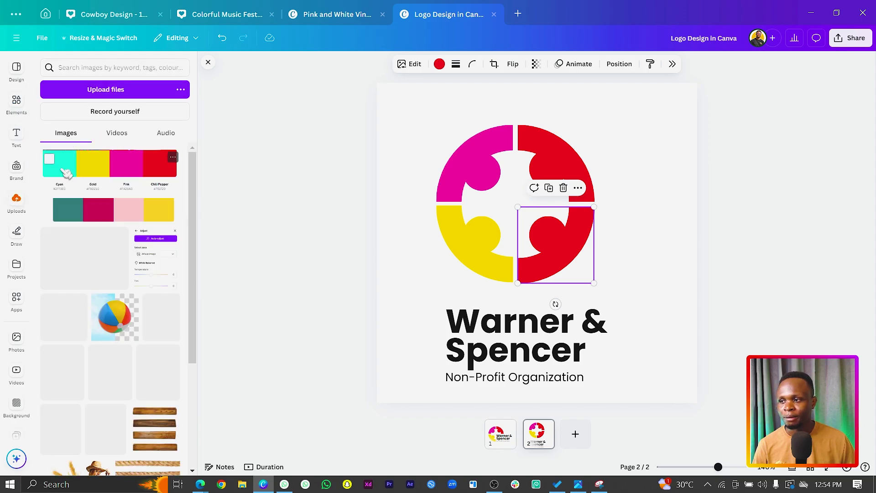
pyautogui.moveTo(52, 163); pyautogui.dragTo(578, 103)
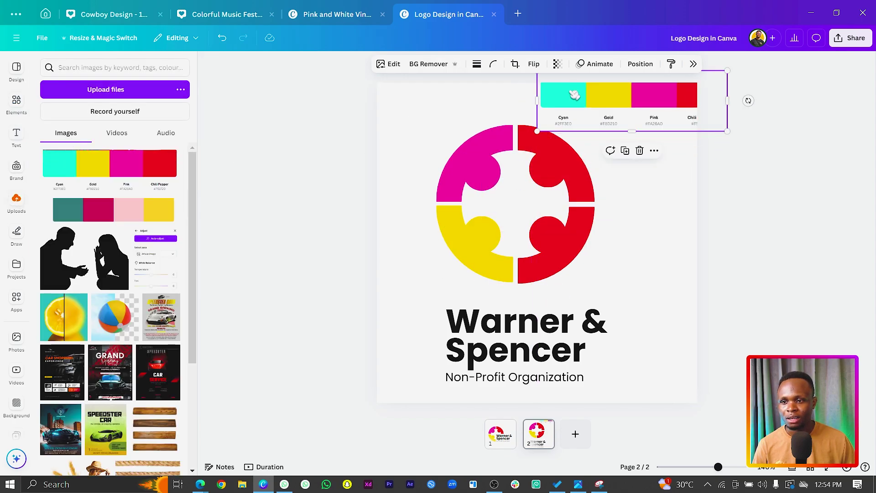
pyautogui.click(584, 234)
pyautogui.click(439, 64)
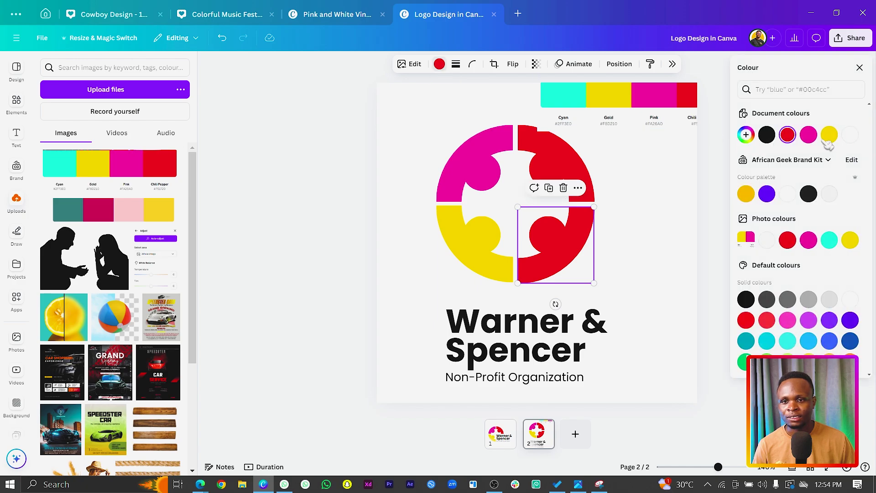
pyautogui.click(850, 135)
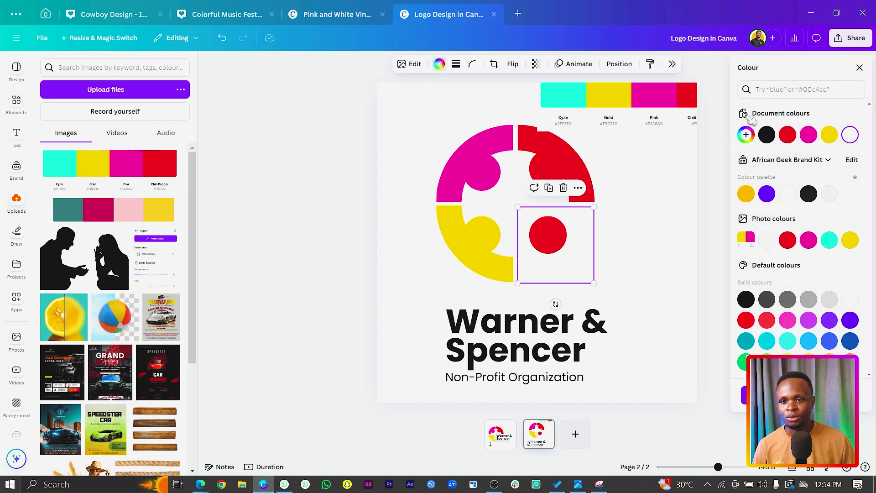
pyautogui.click(746, 135)
pyautogui.click(855, 226)
pyautogui.click(563, 93)
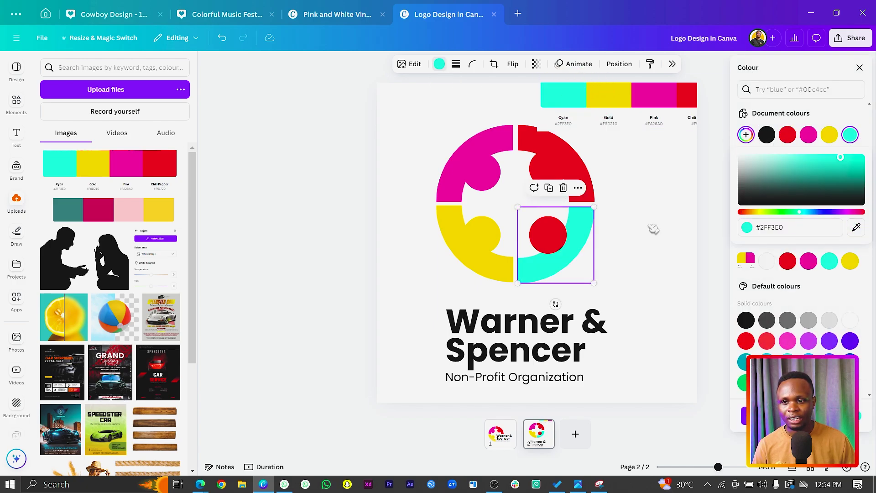
# Step: Recolour the lower-right circle with the same cyan and delete the palette image from the page
pyautogui.click(545, 237)
pyautogui.click(783, 134)
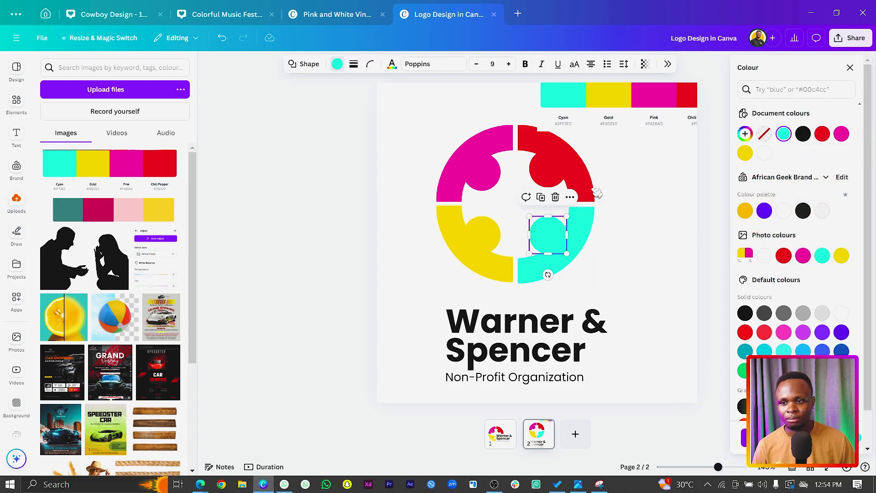
pyautogui.click(393, 184)
pyautogui.click(633, 118)
pyautogui.press('Delete')
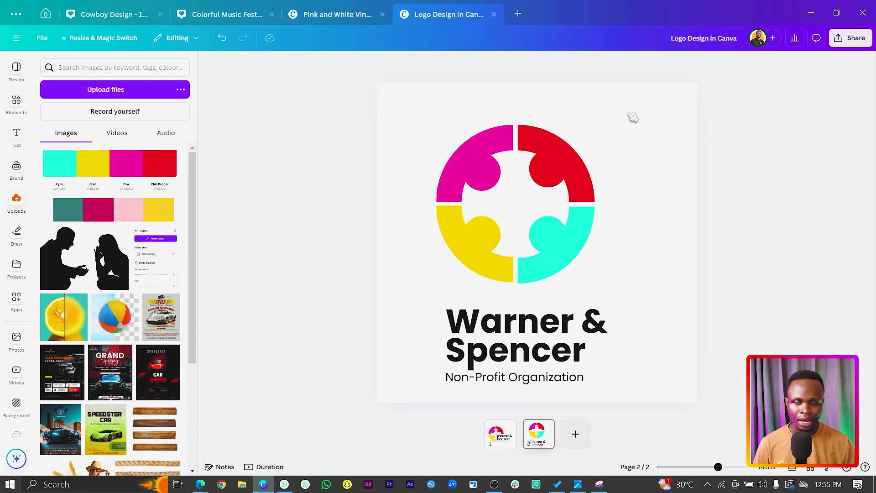
# Step: Move the ring to the page's horizontal centre and bring the tagline under the name
pyautogui.moveTo(408, 112); pyautogui.dragTo(639, 283)
pyautogui.moveTo(501, 196); pyautogui.dragTo(523, 200)
pyautogui.moveTo(529, 371)
pyautogui.mouseDown()
pyautogui.moveTo(543, 373)
pyautogui.moveTo(548, 362)
pyautogui.moveTo(532, 348)
pyautogui.moveTo(507, 379)
pyautogui.moveTo(523, 370)
pyautogui.mouseUp()
# Step: Centre-align the text of the name and tagline, and align both text boxes on their centres
pyautogui.hotkey('ctrl', 'shift', 'c')
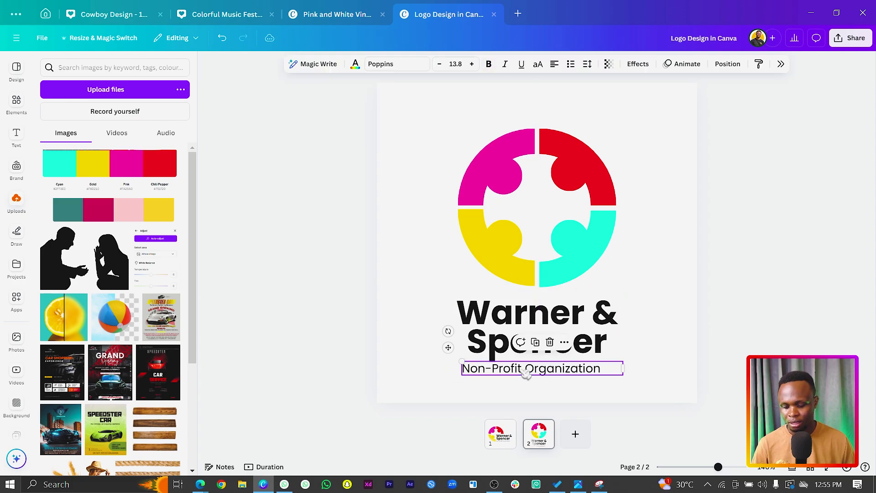
pyautogui.hotkey('ctrl', 'shift', 'c')
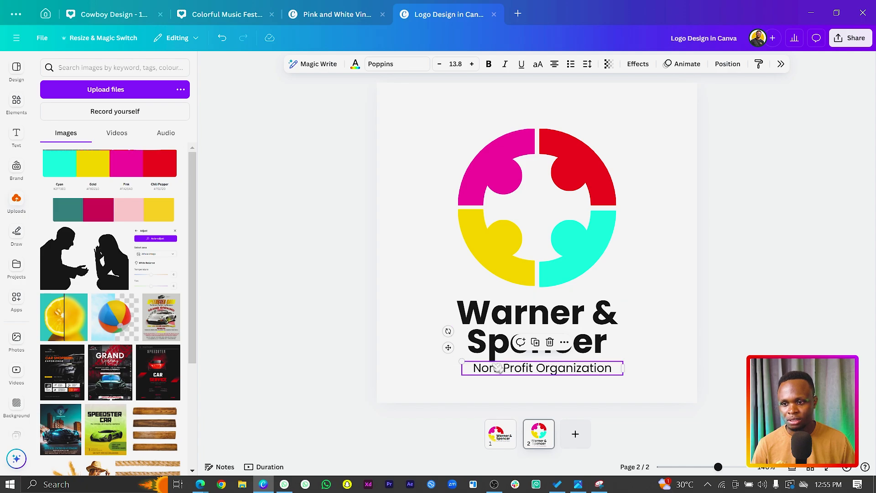
pyautogui.keyDown('shift'); pyautogui.click(495, 330); pyautogui.keyUp('shift')
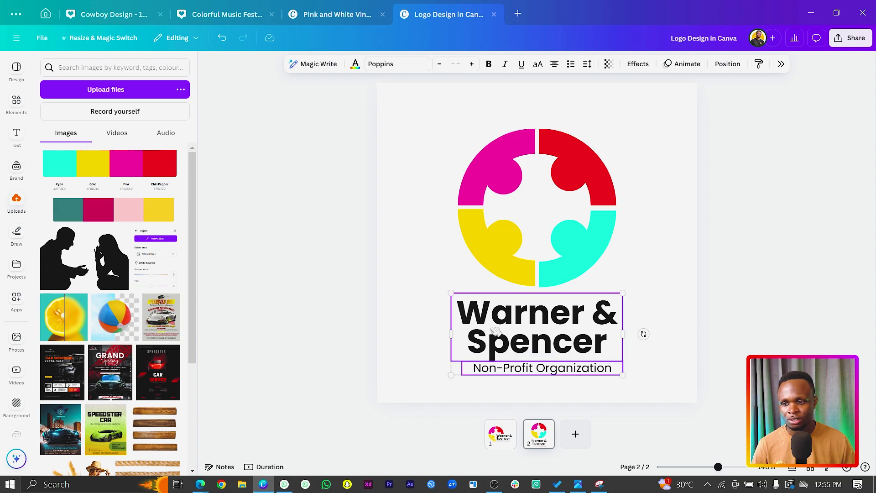
pyautogui.click(728, 63)
pyautogui.click(830, 204)
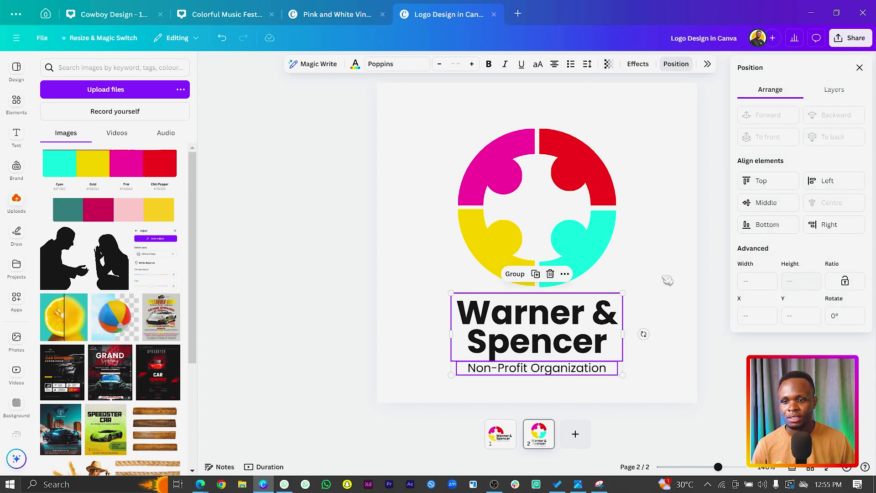
pyautogui.click(387, 272)
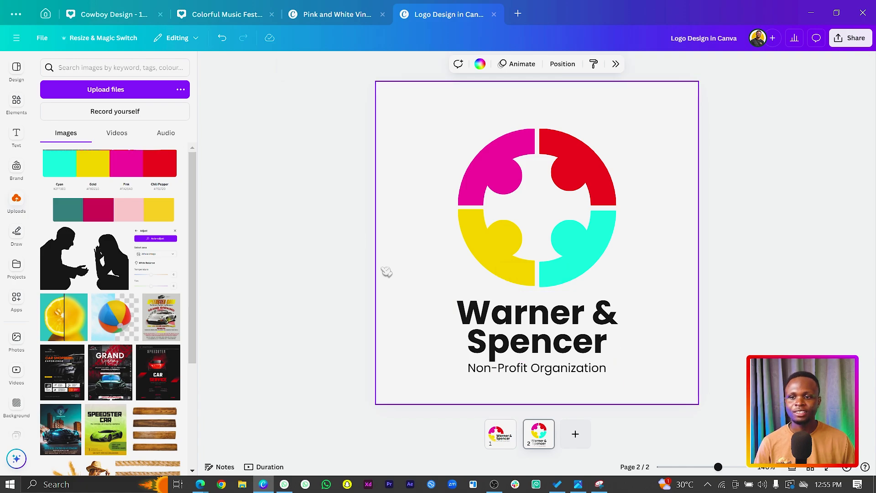
# Step: Group the ring's four arcs and circles and open the group's position settings
pyautogui.moveTo(382, 107); pyautogui.dragTo(680, 283)
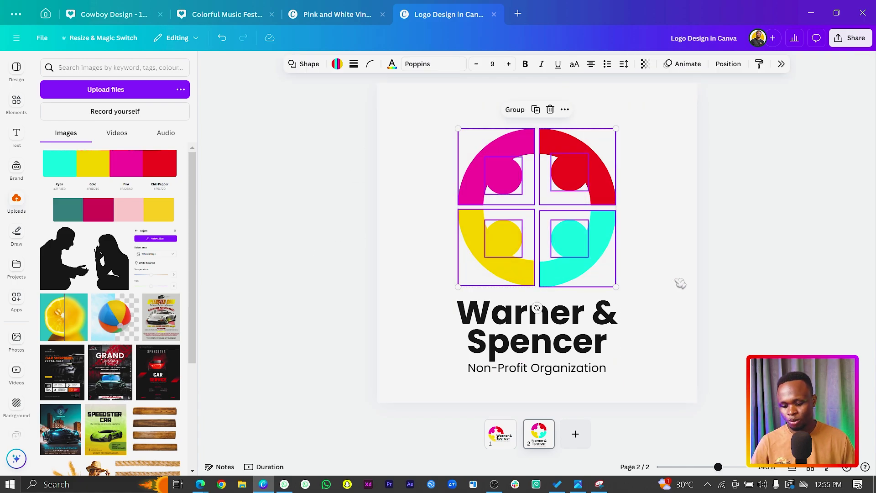
pyautogui.hotkey('ctrl', 'g')
pyautogui.click(706, 64)
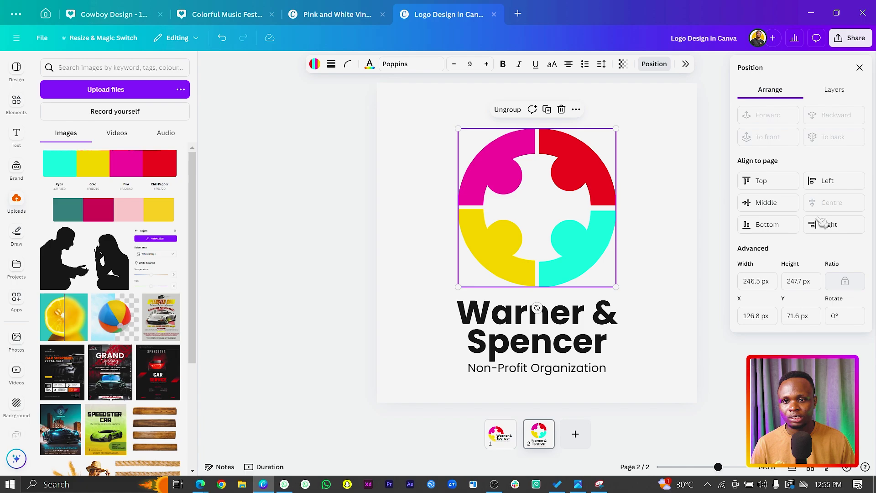
# Step: Move the name and tagline together slightly upward, closer to the ring
pyautogui.click(411, 328)
pyautogui.moveTo(410, 326); pyautogui.dragTo(623, 392)
pyautogui.moveTo(517, 335); pyautogui.dragTo(516, 317)
pyautogui.click(431, 301)
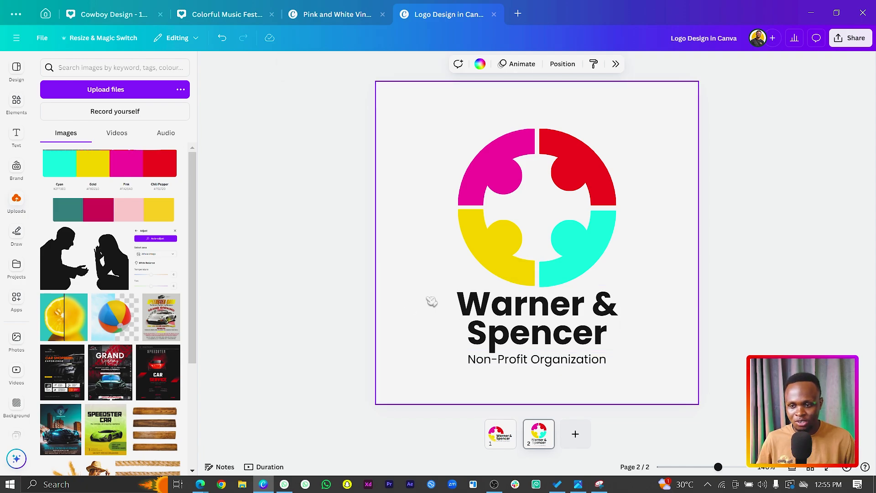
# Step: Duplicate the second page and delete the name and tagline from the copy
pyautogui.hotkey('ctrl', 'd')
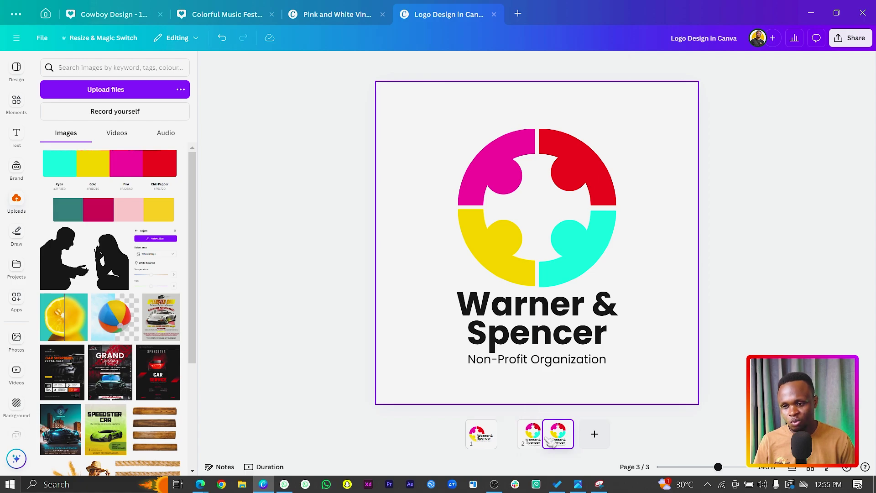
pyautogui.moveTo(427, 319); pyautogui.dragTo(502, 374)
pyautogui.press('Delete')
# Step: Enlarge the ring on the third page and centre it on the page
pyautogui.moveTo(672, 123); pyautogui.dragTo(419, 363)
pyautogui.moveTo(486, 274); pyautogui.dragTo(511, 276)
pyautogui.click(409, 366)
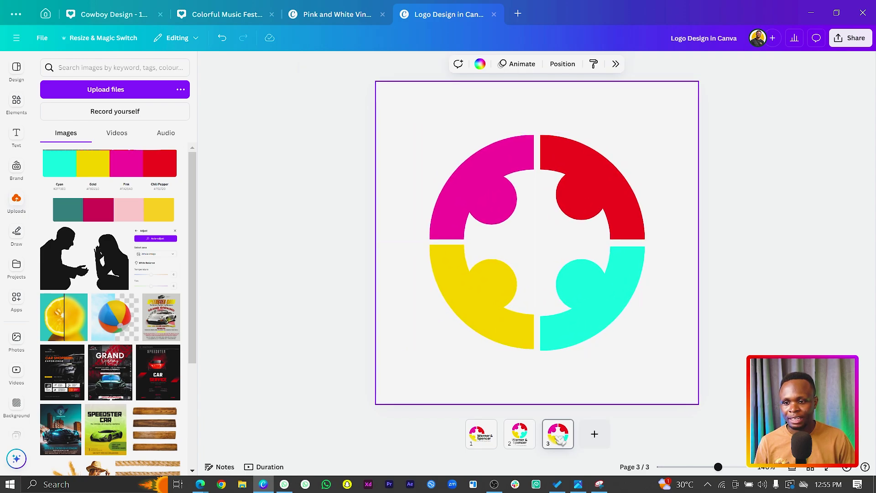
# Step: Duplicate the ring-only page and recolour the copy's four circles with the brand kit's near-black
pyautogui.hotkey('ctrl', 'd')
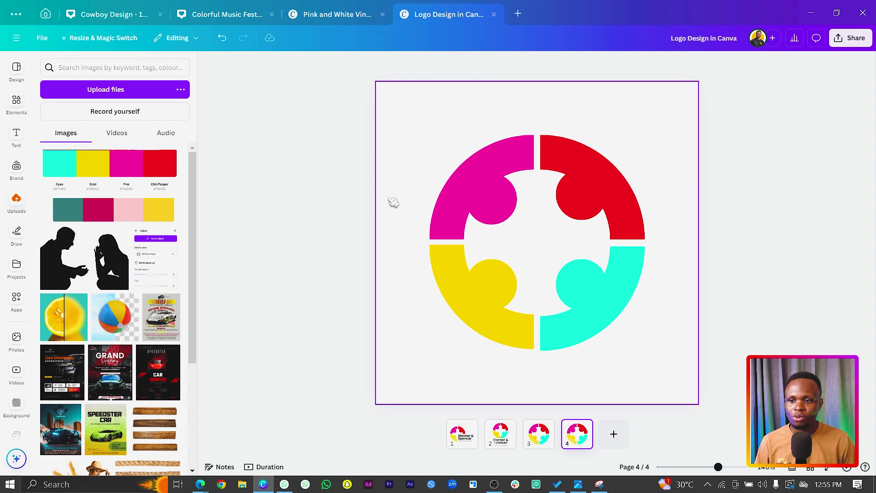
pyautogui.click(427, 384)
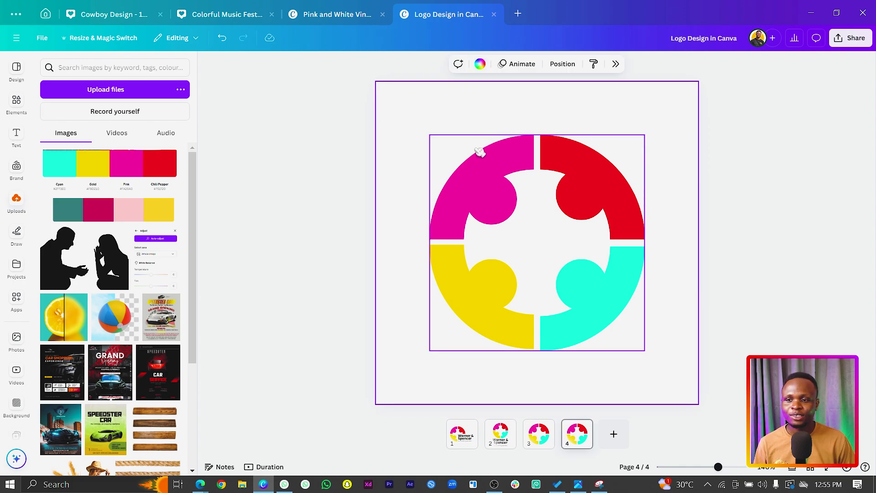
pyautogui.moveTo(384, 126); pyautogui.dragTo(656, 338)
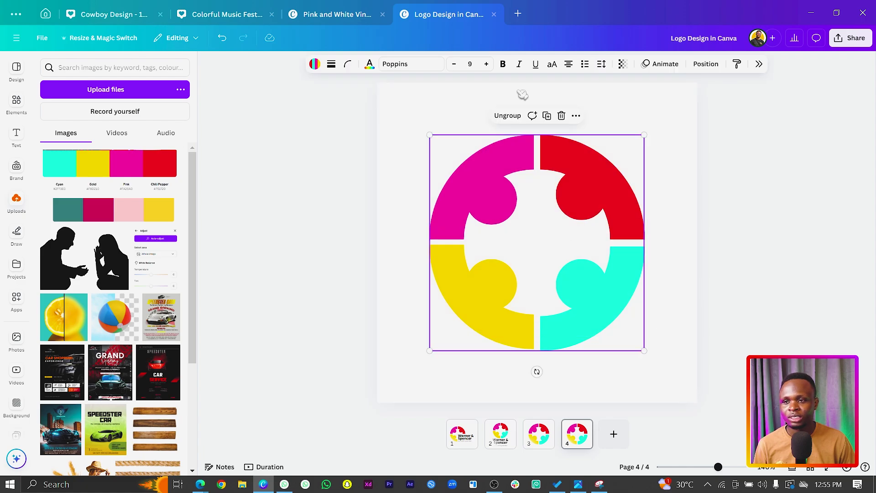
pyautogui.click(315, 64)
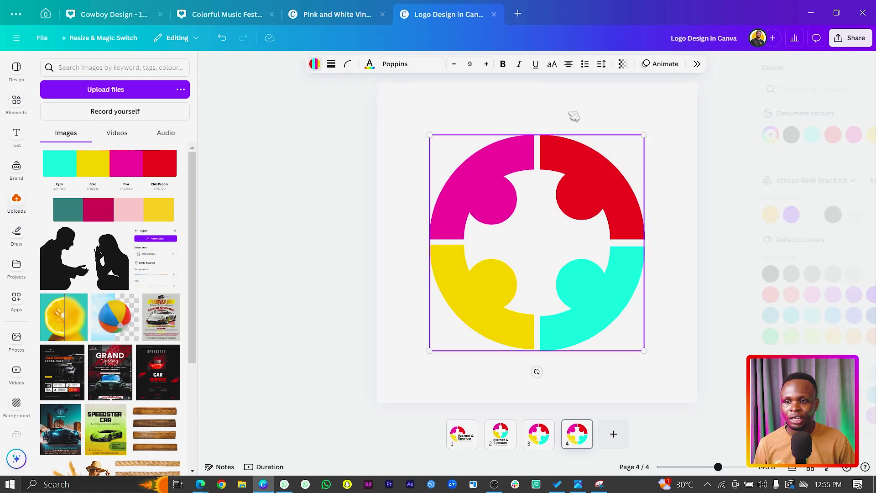
pyautogui.click(811, 217)
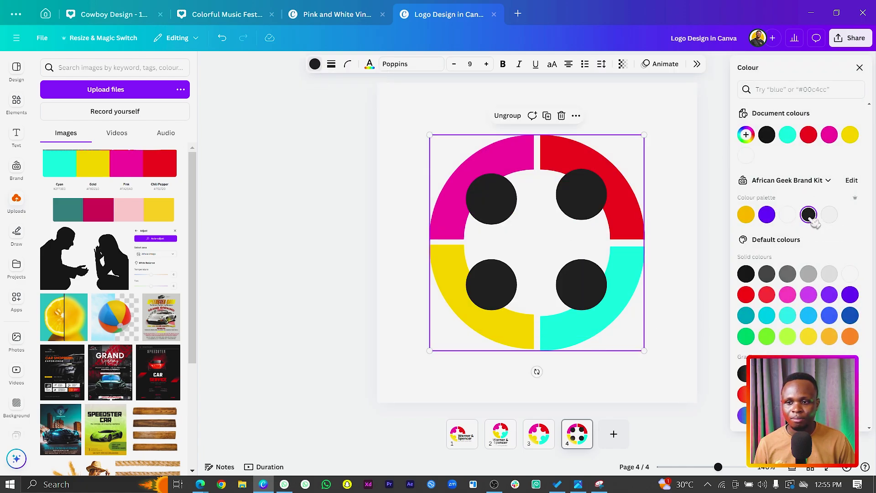
# Step: Recolour all four arcs of the ring on the fourth page to #1e1e1e
pyautogui.click(636, 211)
pyautogui.click(320, 64)
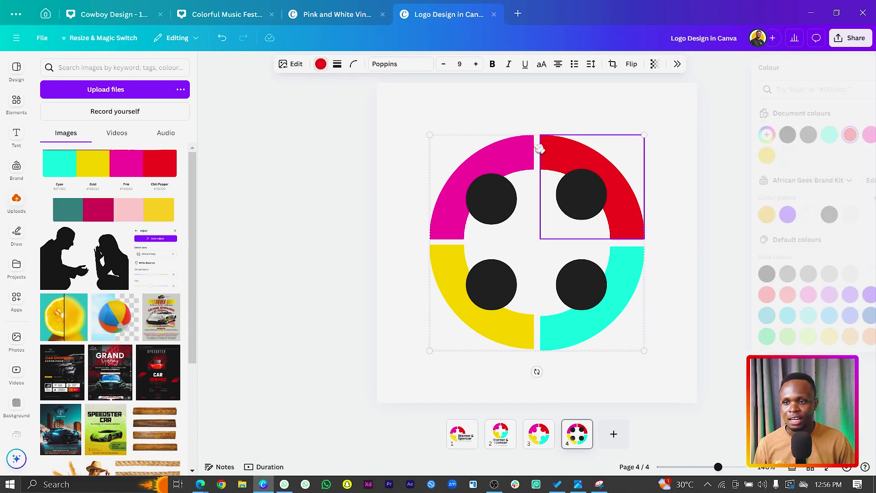
pyautogui.click(787, 135)
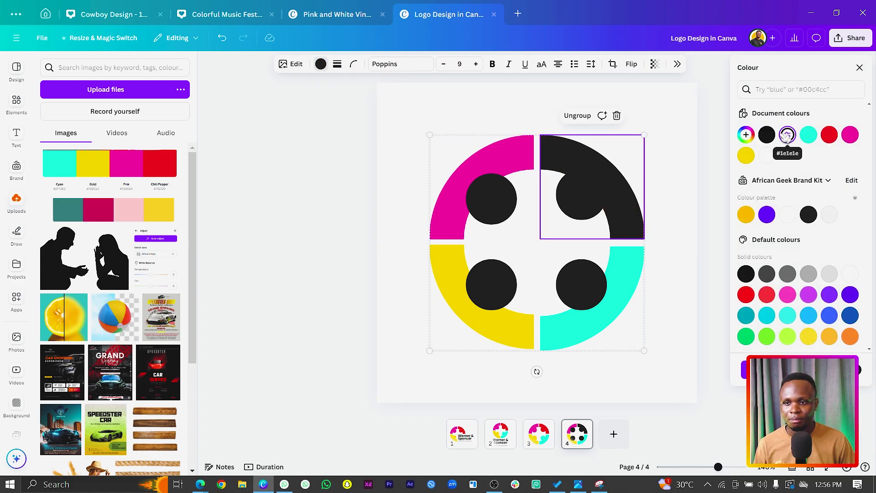
pyautogui.click(504, 160)
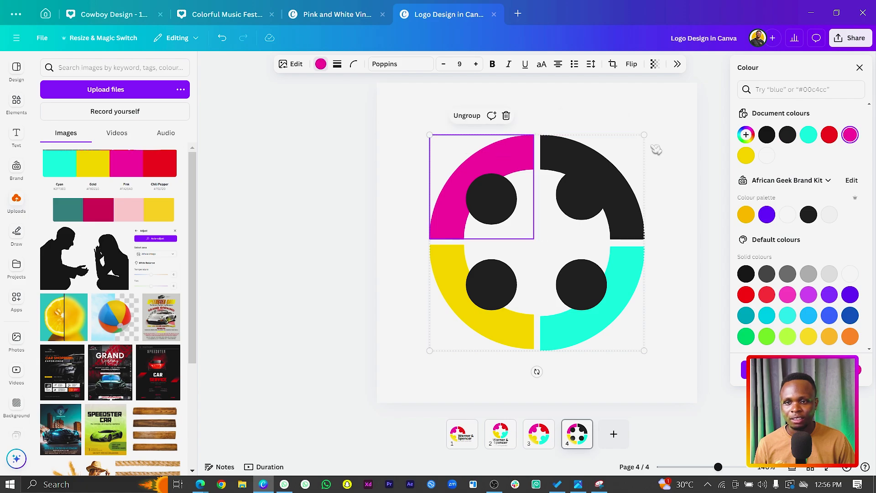
pyautogui.click(786, 134)
pyautogui.click(620, 291)
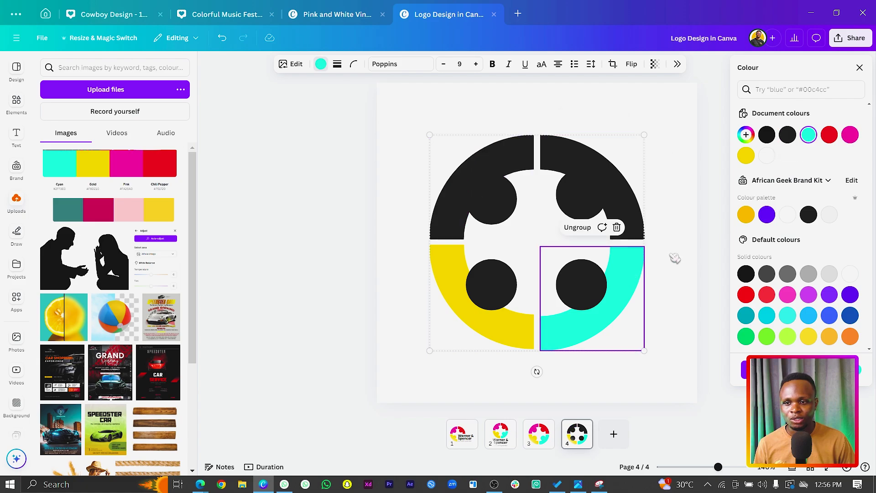
pyautogui.click(786, 135)
pyautogui.click(489, 341)
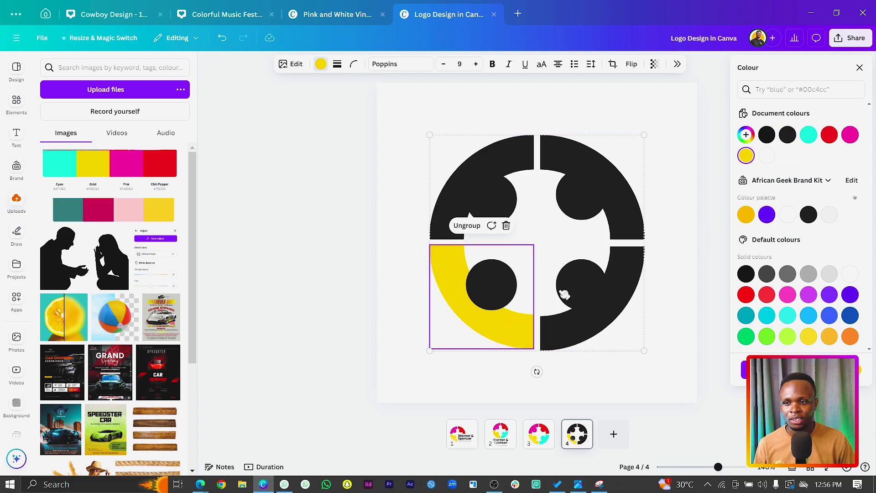
pyautogui.click(787, 135)
pyautogui.click(650, 381)
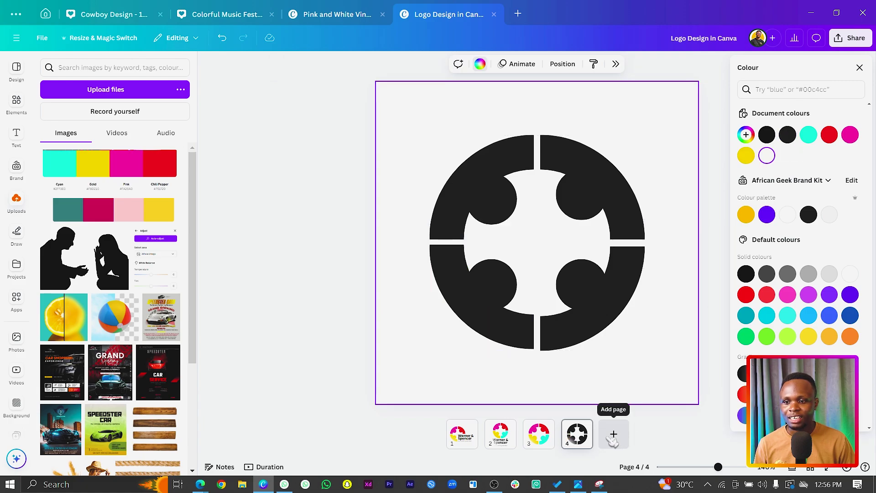
# Step: Duplicate the monochrome ring page and set the copy's background to the same near-black as the ring
pyautogui.click(582, 446)
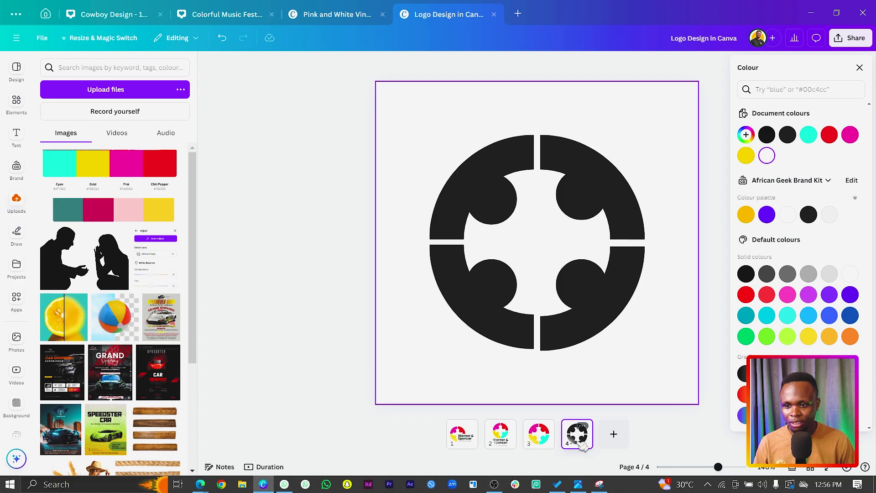
pyautogui.hotkey('ctrl', 'd')
pyautogui.click(659, 370)
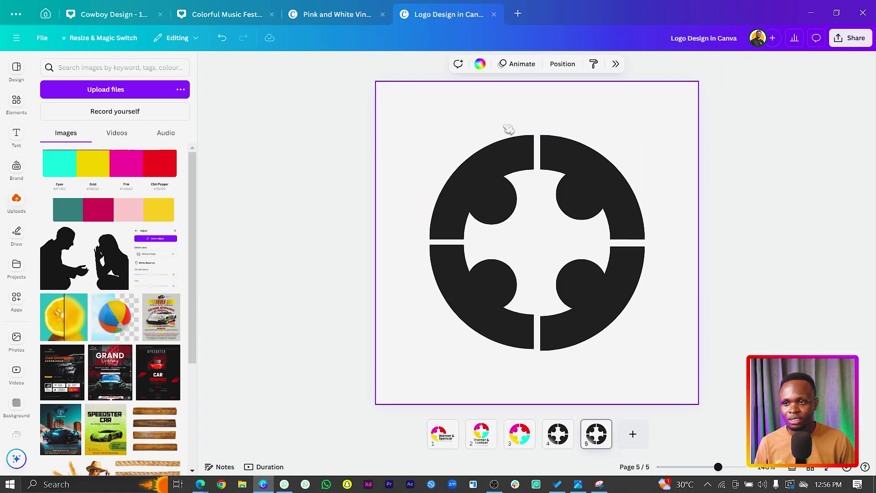
pyautogui.click(480, 63)
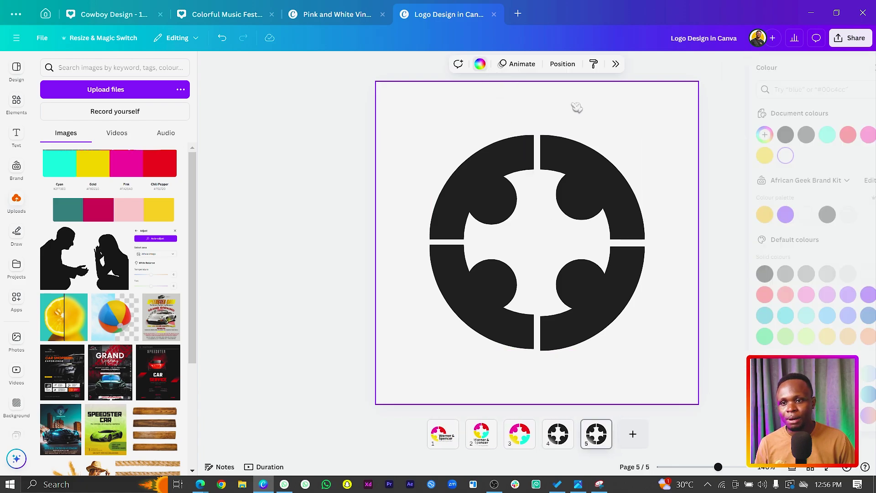
pyautogui.click(783, 134)
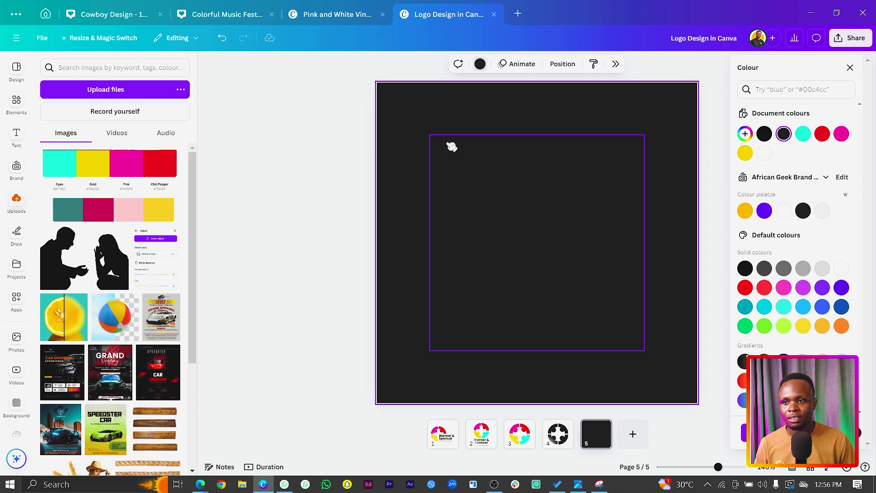
# Step: Recolour the four circles of the ring on the dark page with the off-white document colour
pyautogui.moveTo(382, 149); pyautogui.dragTo(584, 317)
pyautogui.click(767, 155)
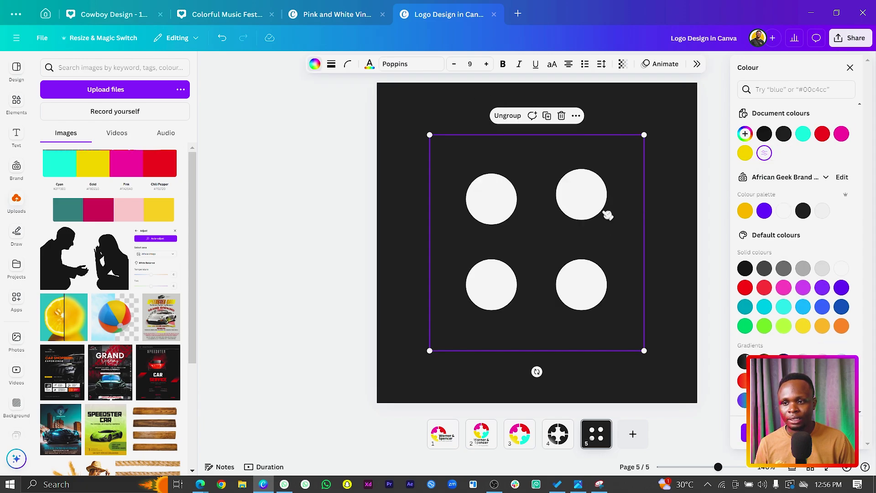
# Step: Recolour the four arcs of the ring on the dark fifth page with off-white to match the circles
pyautogui.click(496, 176)
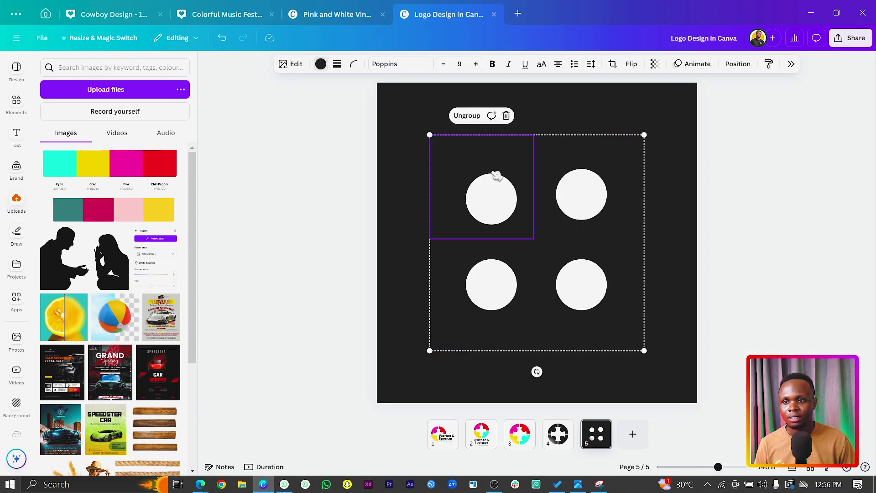
pyautogui.click(337, 65)
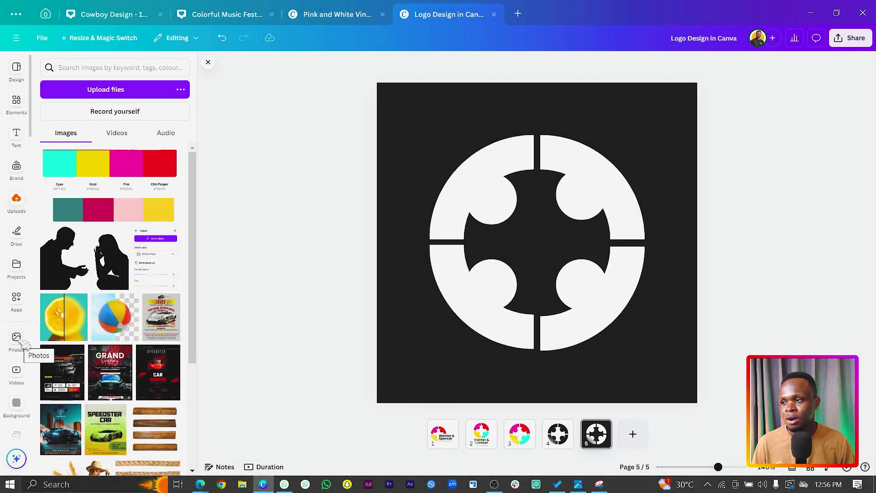
# Step: Find the Mockups app by searching for "mock" and browse its Home & living mockups
pyautogui.scroll(-10, 23, 345)
pyautogui.scroll(5, 23, 344)
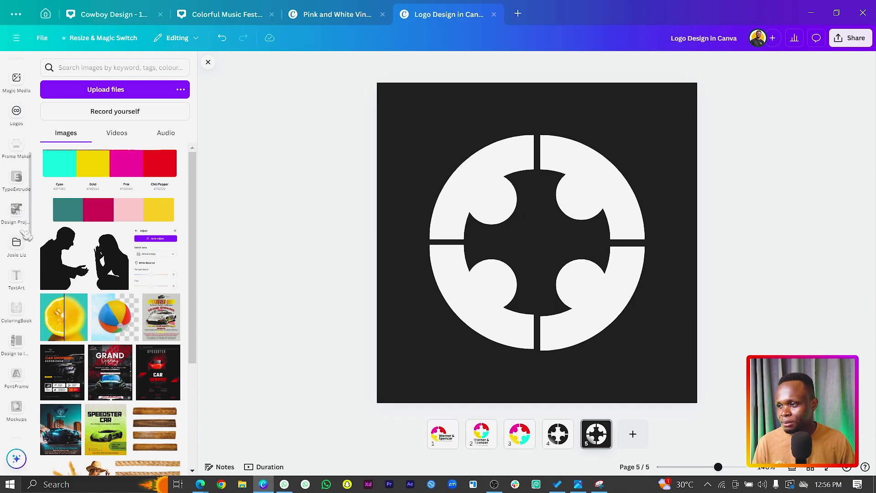
pyautogui.scroll(4, 25, 234)
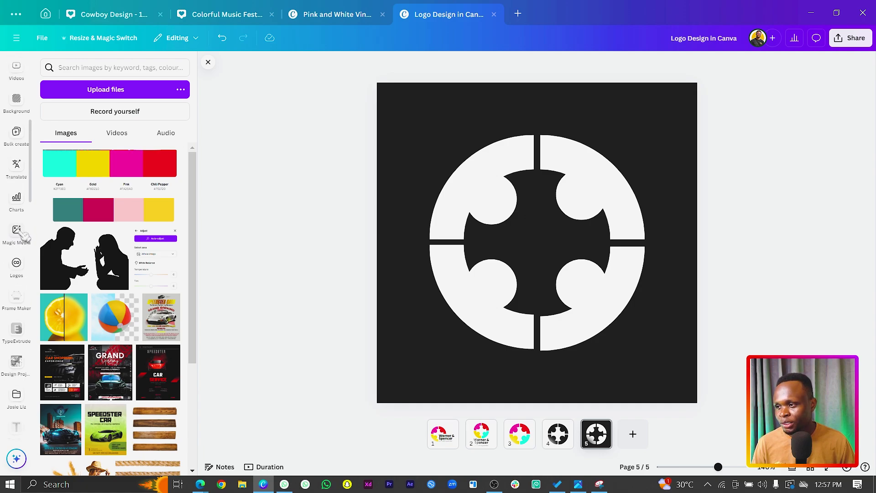
pyautogui.scroll(5, 25, 235)
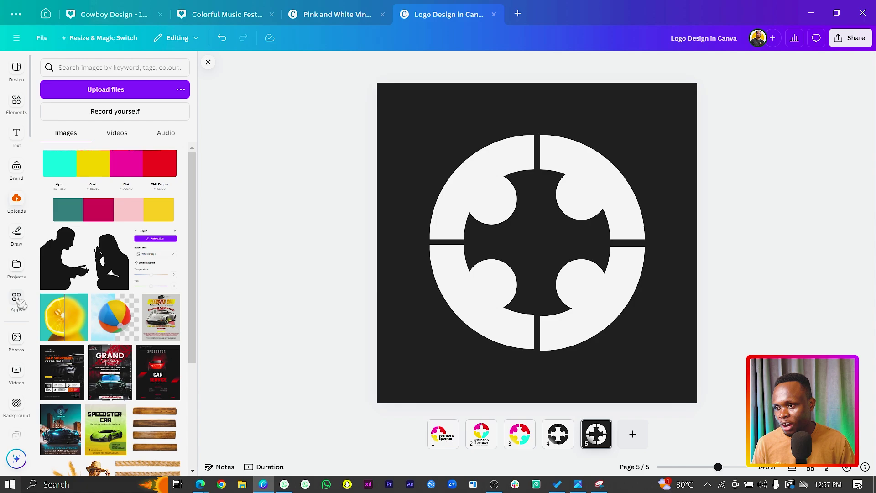
pyautogui.click(21, 303)
pyautogui.click(116, 67)
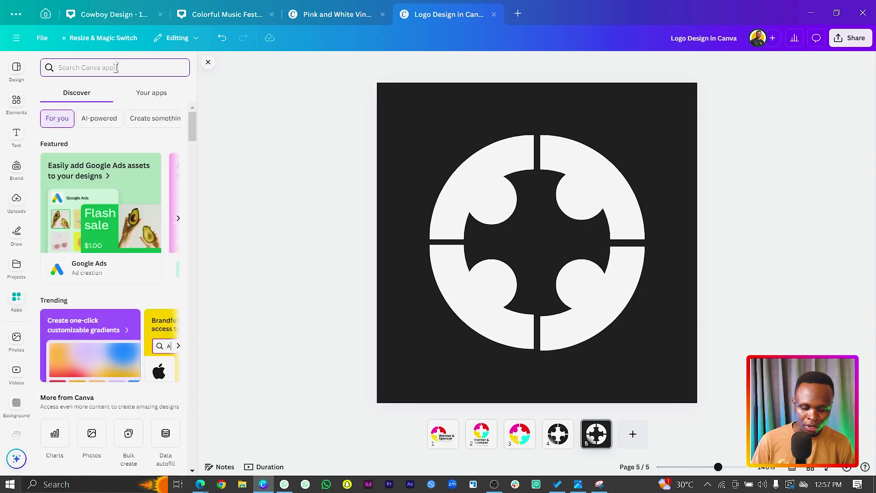
pyautogui.write('mock')
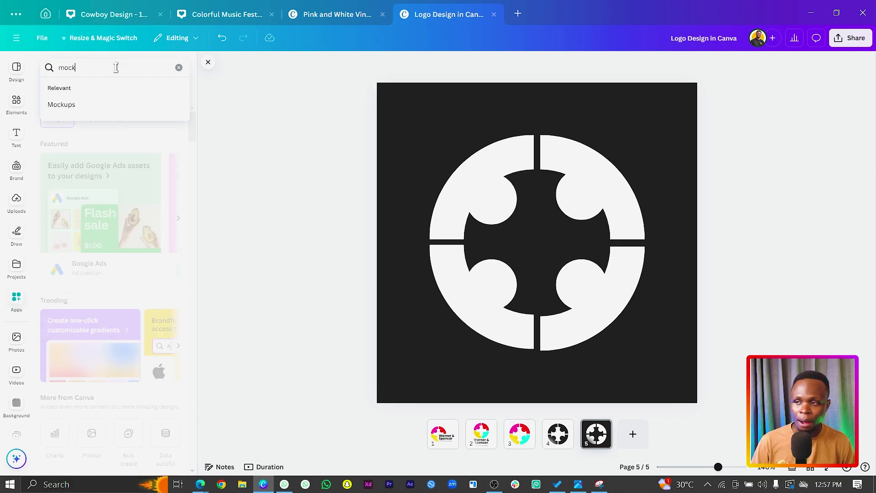
pyautogui.click(69, 105)
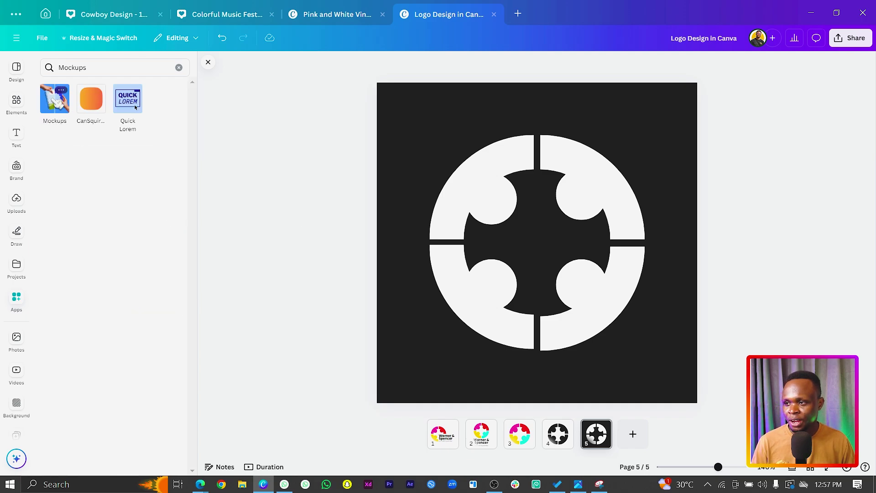
pyautogui.click(55, 99)
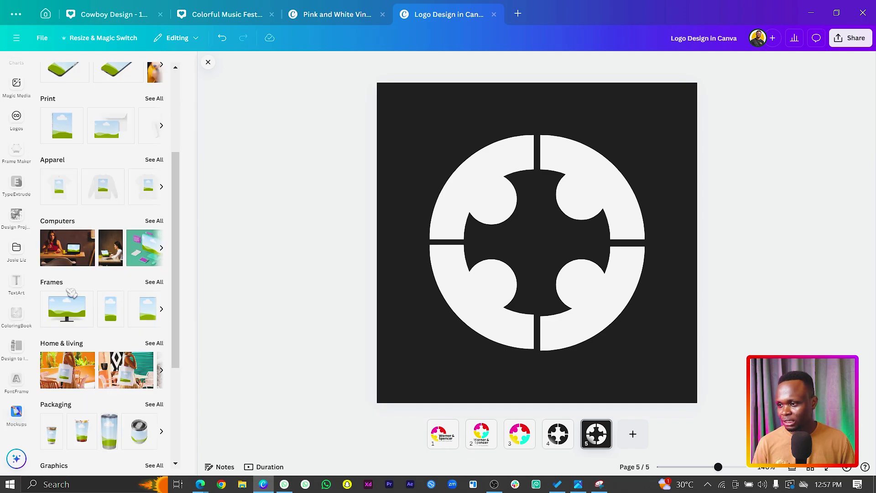
pyautogui.scroll(-4, 72, 292)
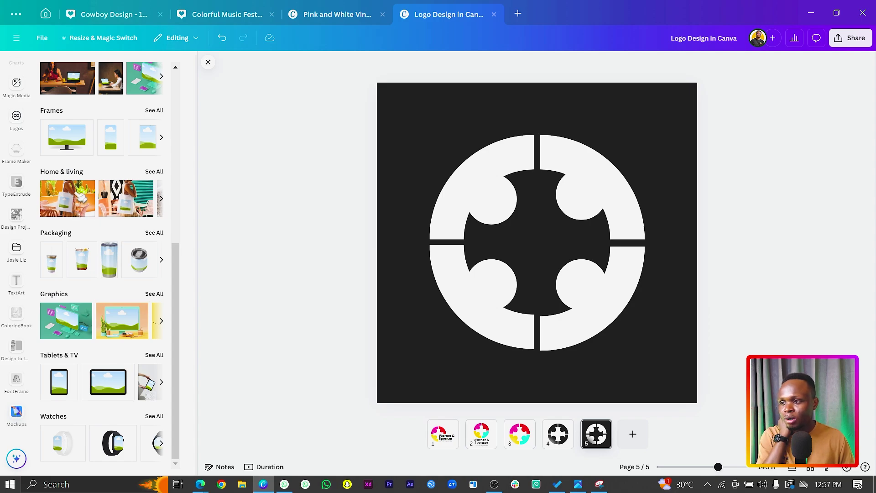
pyautogui.click(157, 172)
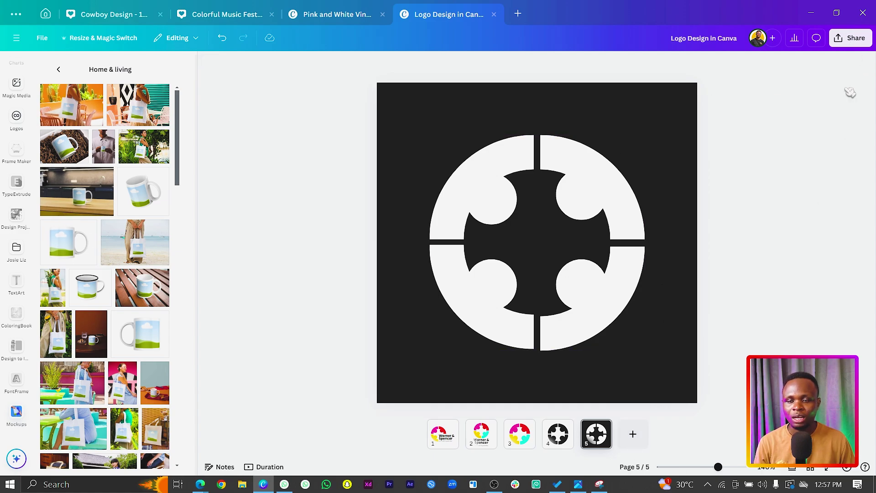
# Step: Download all five pages as PNG files at size 1 with a transparent background
pyautogui.click(854, 40)
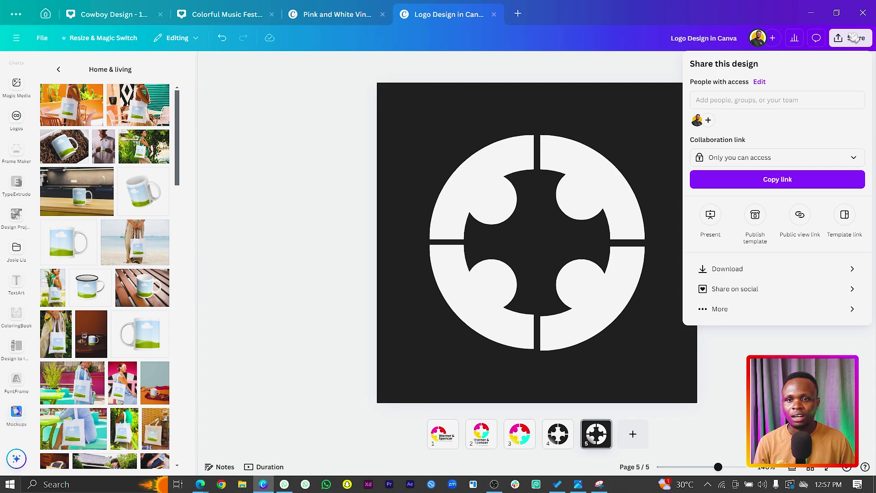
pyautogui.click(764, 272)
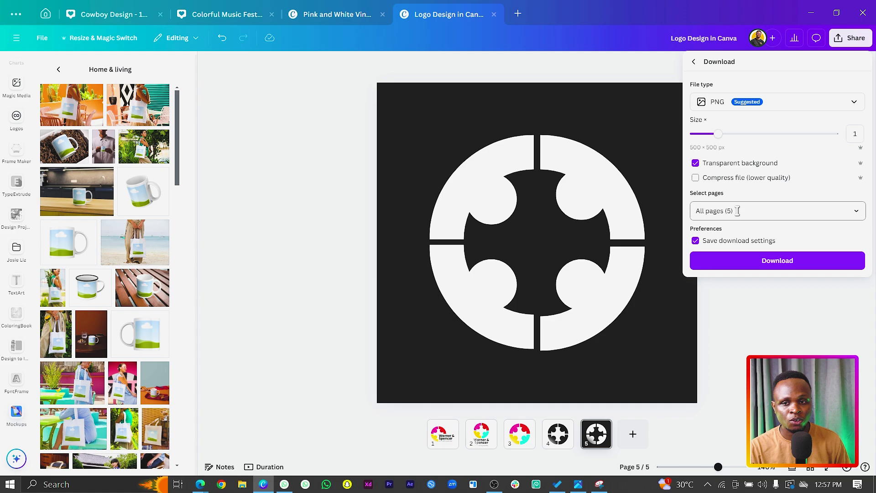
pyautogui.click(757, 263)
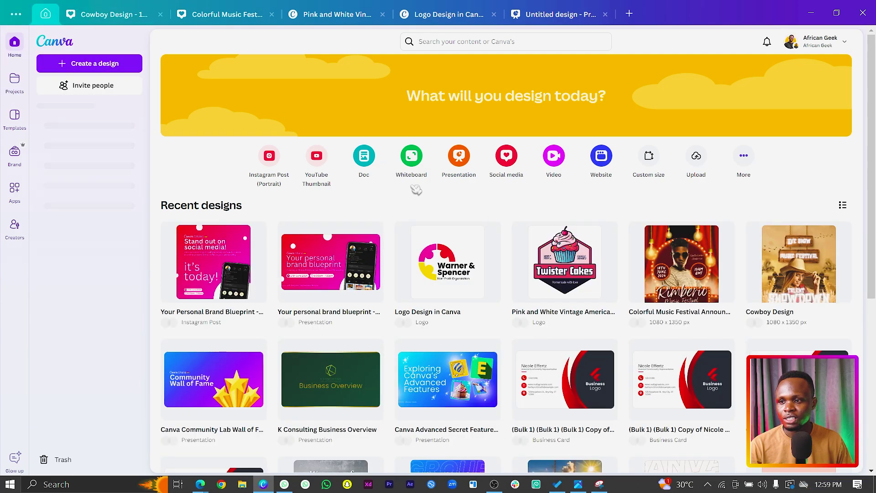
# Step: Create a new blank presentation design
pyautogui.click(110, 65)
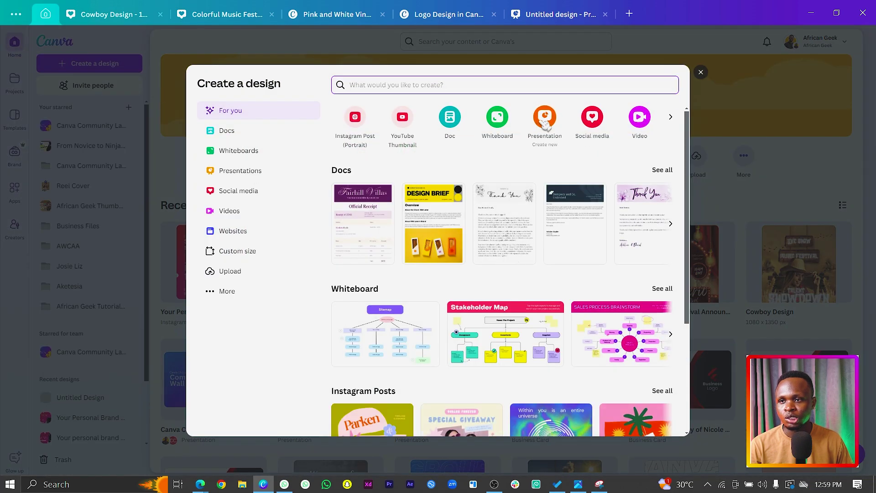
pyautogui.click(544, 120)
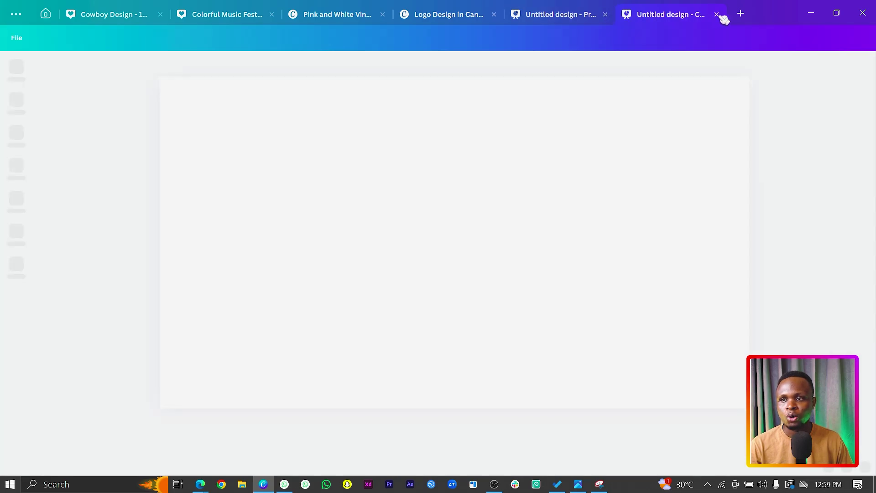
pyautogui.click(607, 16)
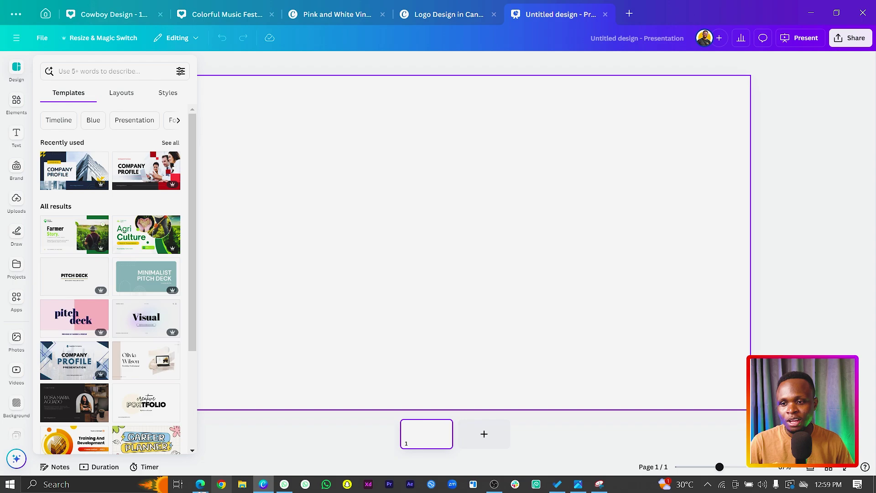
pyautogui.click(307, 293)
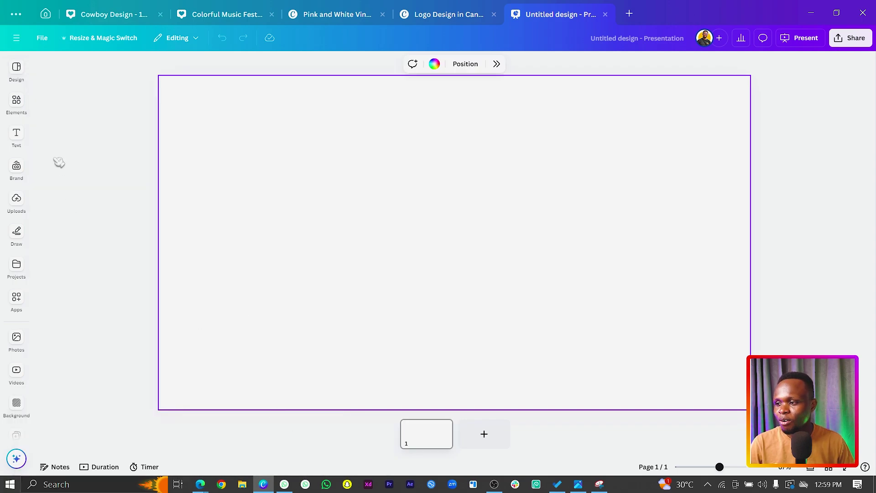
# Step: Search the apps for "Mockups" and open the Mockups app in the presentation
pyautogui.click(16, 340)
pyautogui.scroll(-3, 16, 319)
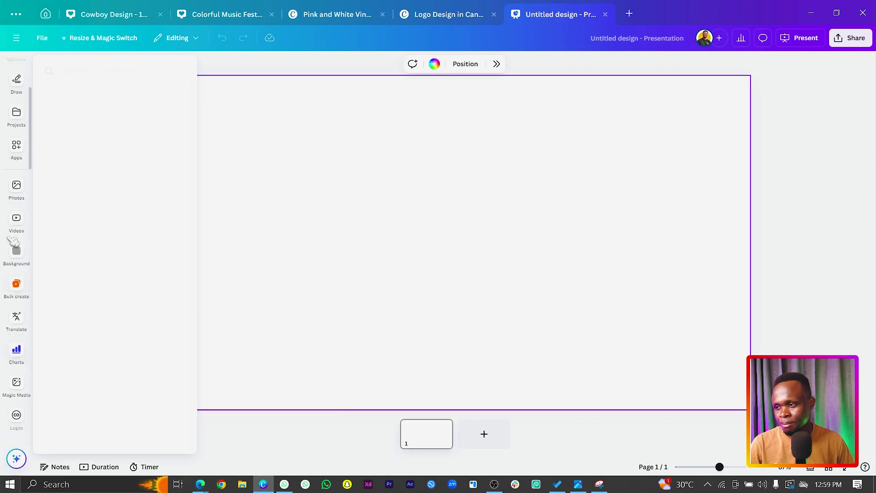
pyautogui.click(18, 147)
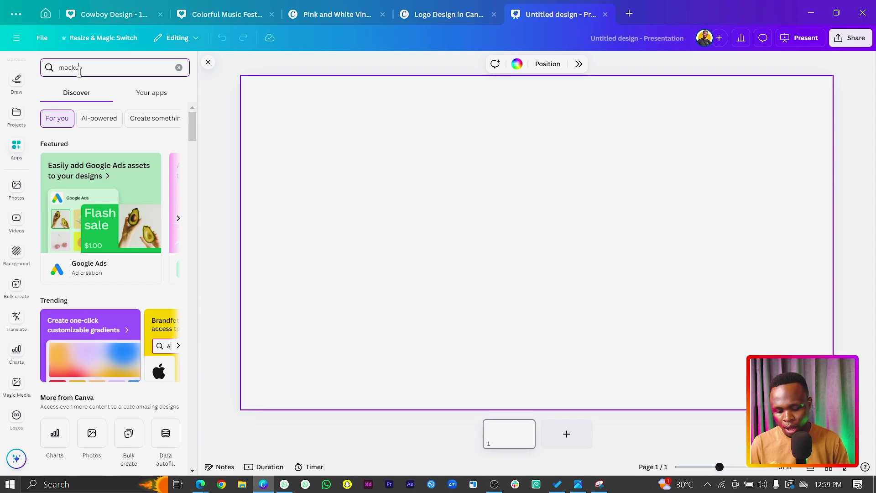
pyautogui.click(80, 69)
pyautogui.write('mockups')
pyautogui.click(87, 103)
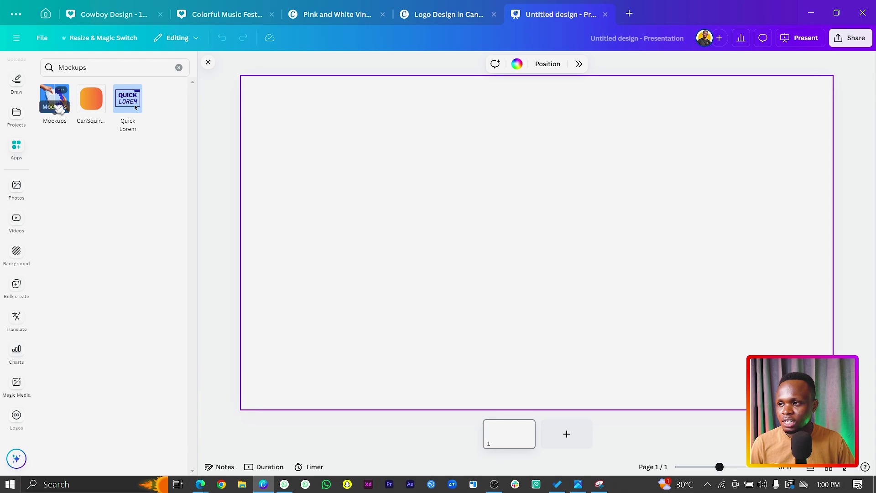
pyautogui.click(55, 98)
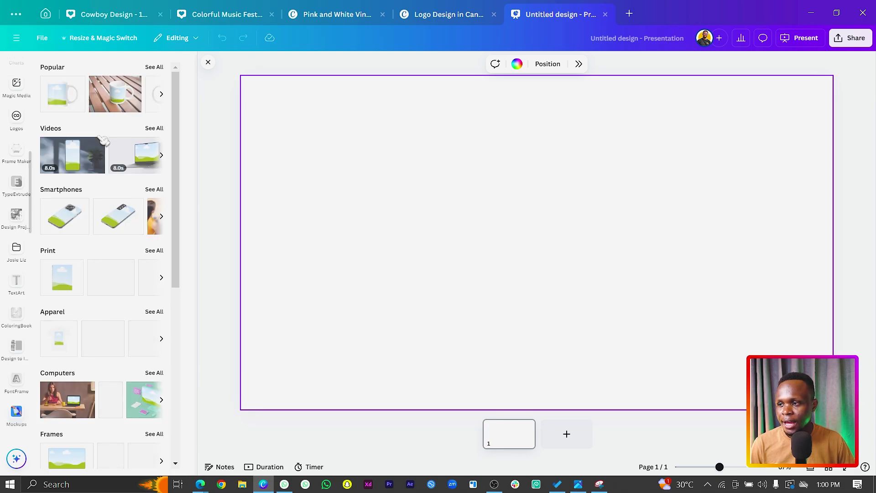
# Step: Place the tilted white mug mockup from the Home & living category on the blank page and enlarge it to most of the page height
pyautogui.scroll(-6, 105, 208)
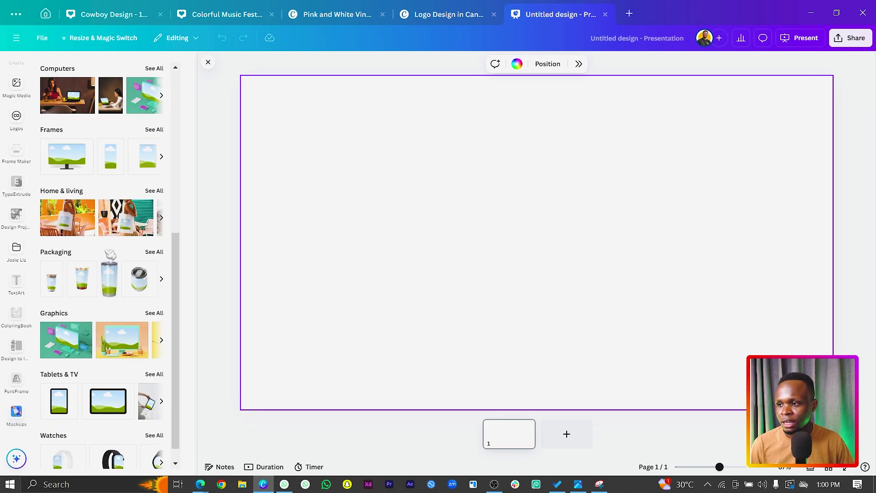
pyautogui.scroll(3, 130, 256)
pyautogui.scroll(-3, 132, 246)
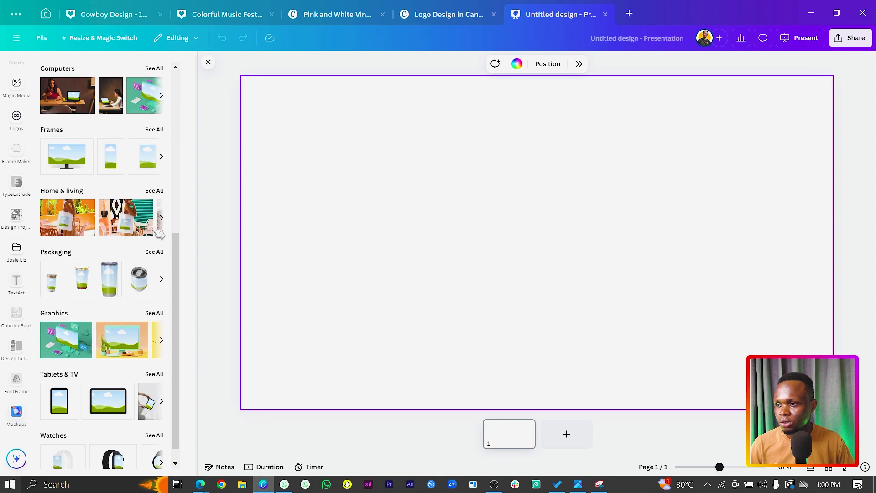
pyautogui.click(160, 193)
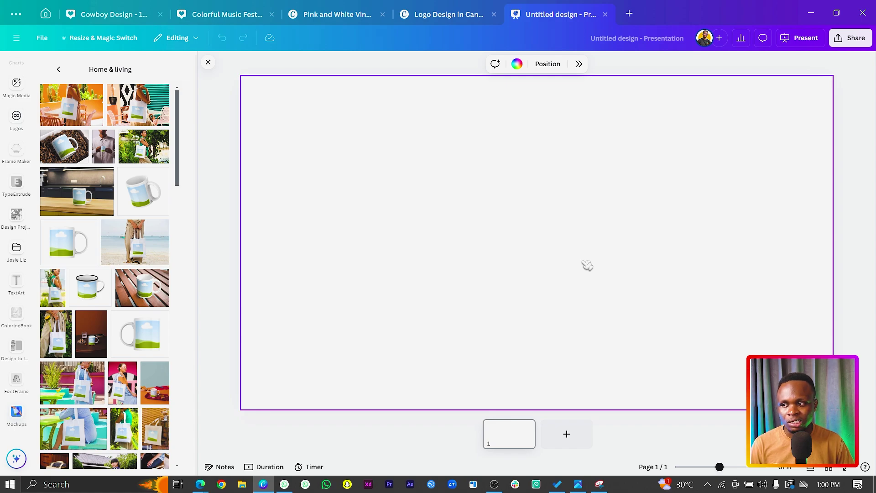
pyautogui.moveTo(590, 258); pyautogui.dragTo(425, 313)
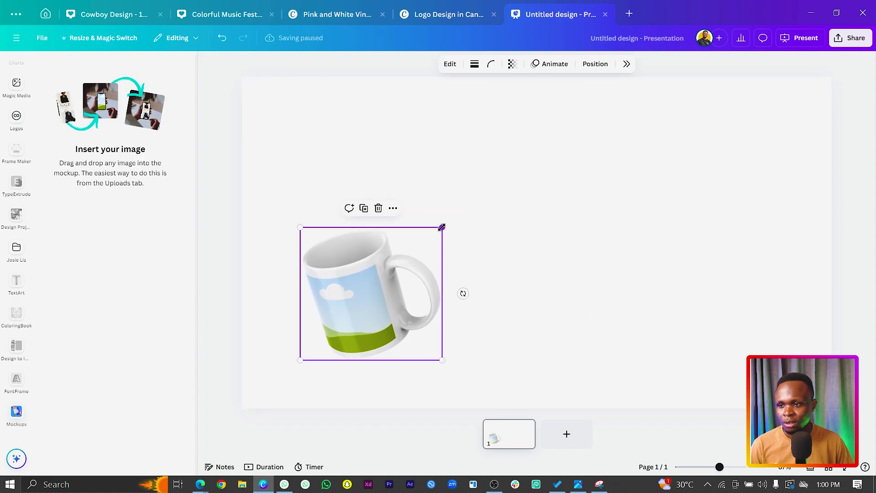
pyautogui.moveTo(442, 229); pyautogui.dragTo(564, 112)
pyautogui.moveTo(387, 253); pyautogui.dragTo(365, 259)
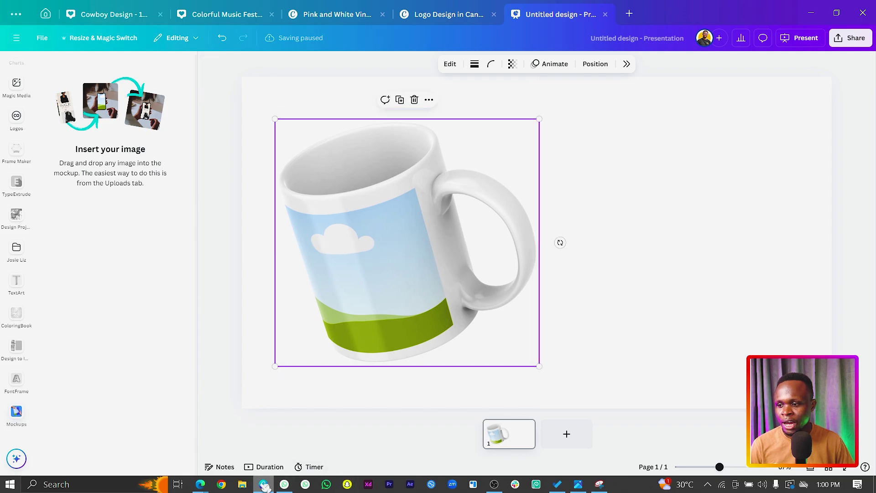
# Step: Upload the five logo PNGs from the "Logo Design in Canva" folder in Downloads to the presentation's uploads
pyautogui.click(242, 484)
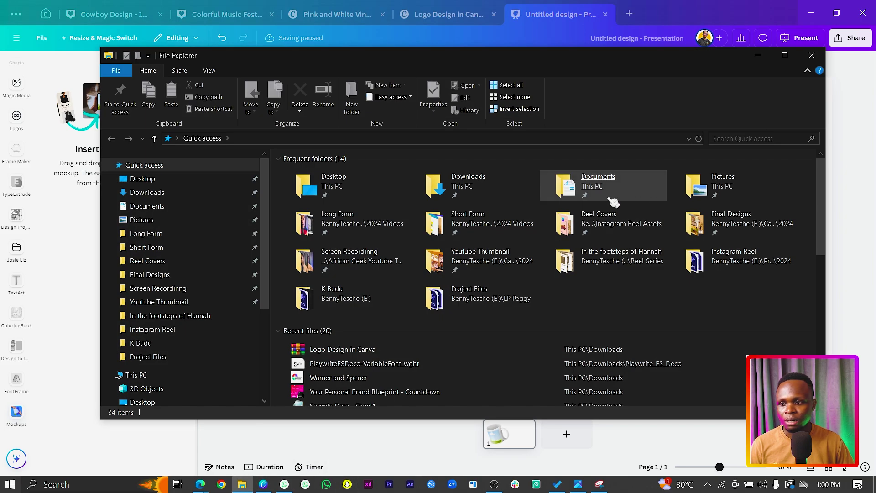
pyautogui.doubleClick(479, 185)
pyautogui.doubleClick(643, 200)
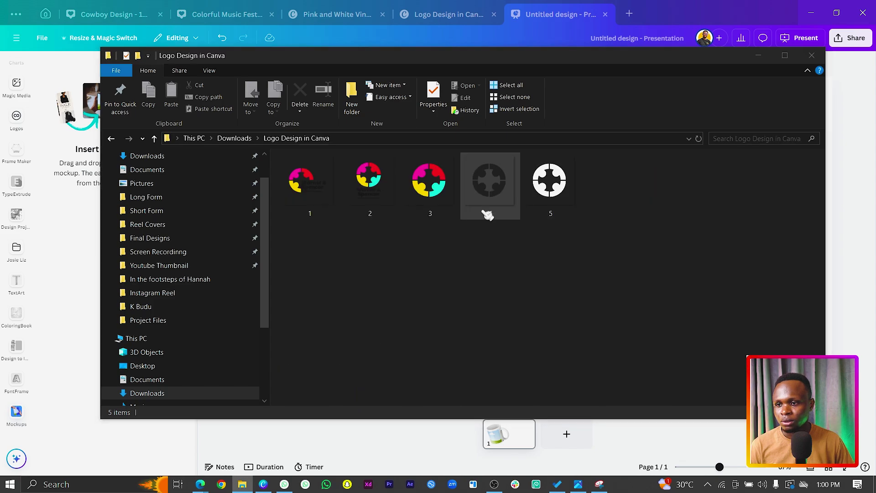
pyautogui.moveTo(436, 66); pyautogui.dragTo(634, 82)
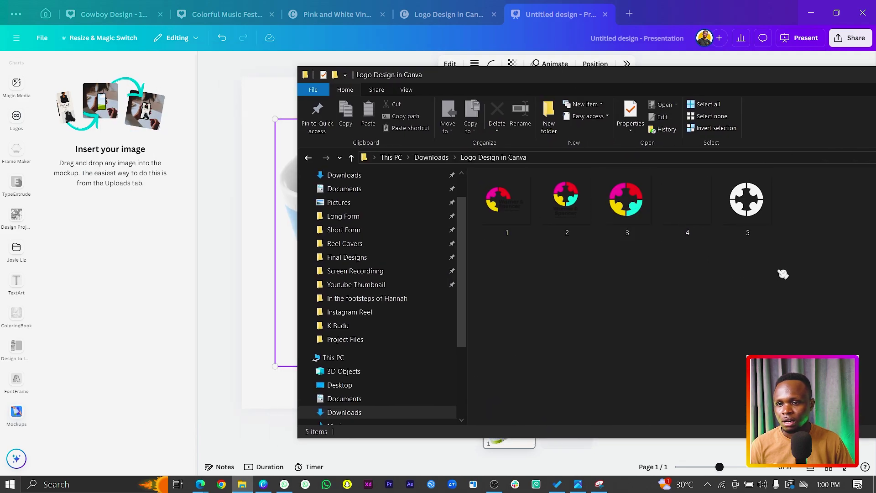
pyautogui.moveTo(781, 274); pyautogui.dragTo(475, 196)
pyautogui.moveTo(526, 203); pyautogui.dragTo(280, 146)
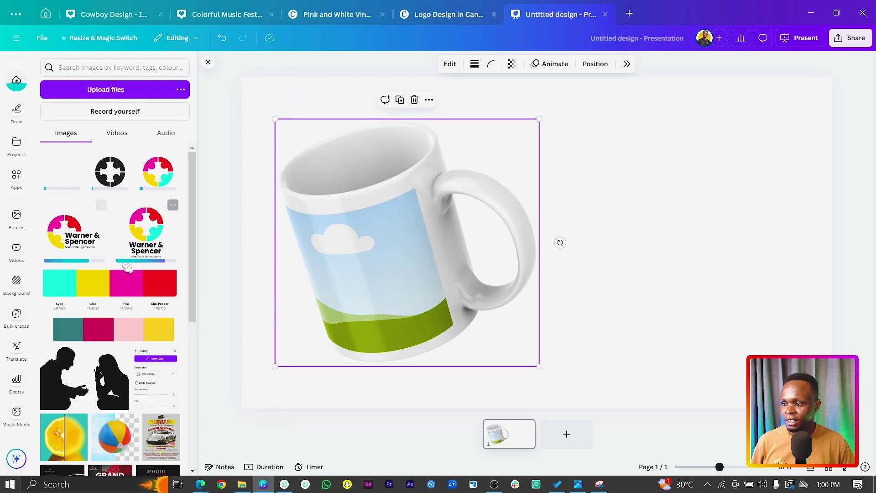
# Step: Insert the uploaded Warner & Spencer logo with the partial ring into the mug mockup and adjust its placement, leaving no loose logo on the page
pyautogui.click(159, 172)
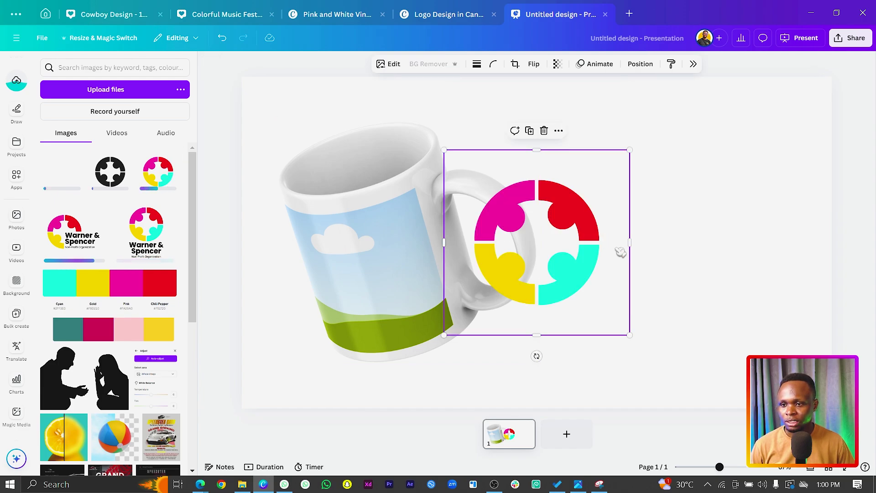
pyautogui.press('Delete')
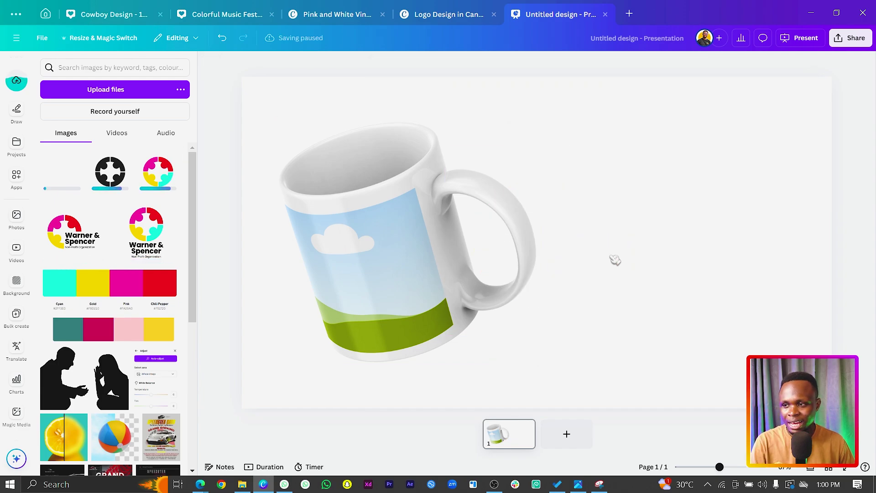
pyautogui.moveTo(79, 235); pyautogui.dragTo(345, 263)
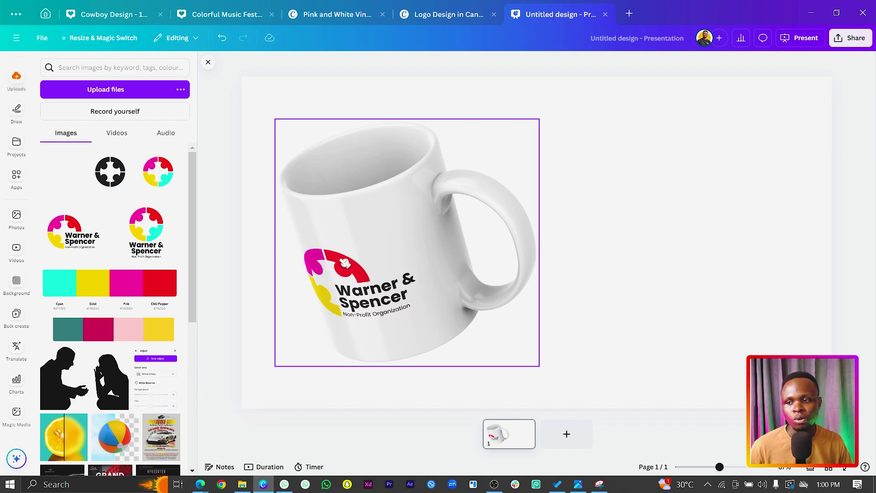
pyautogui.moveTo(390, 284); pyautogui.dragTo(388, 284)
# Step: Place the Home & living mockup of a woman carrying a tote bag beside the mug and enlarge it to fill the space up to the page edge
pyautogui.scroll(-10, 17, 384)
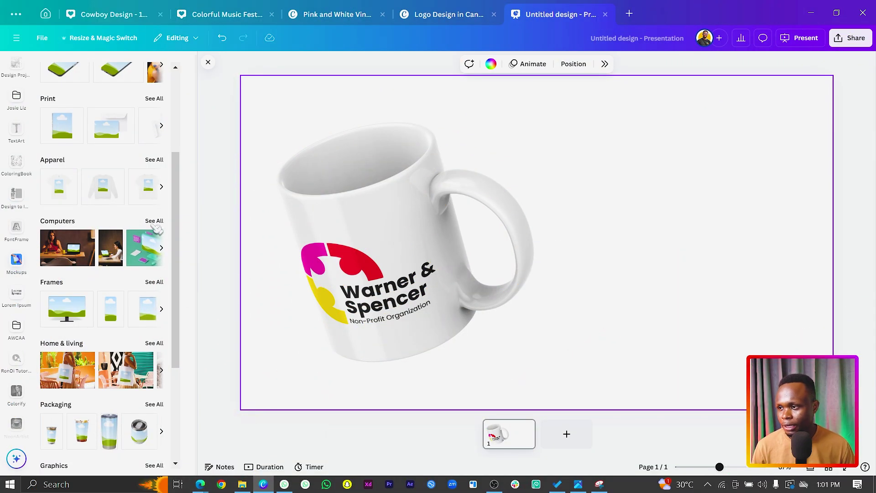
pyautogui.click(154, 343)
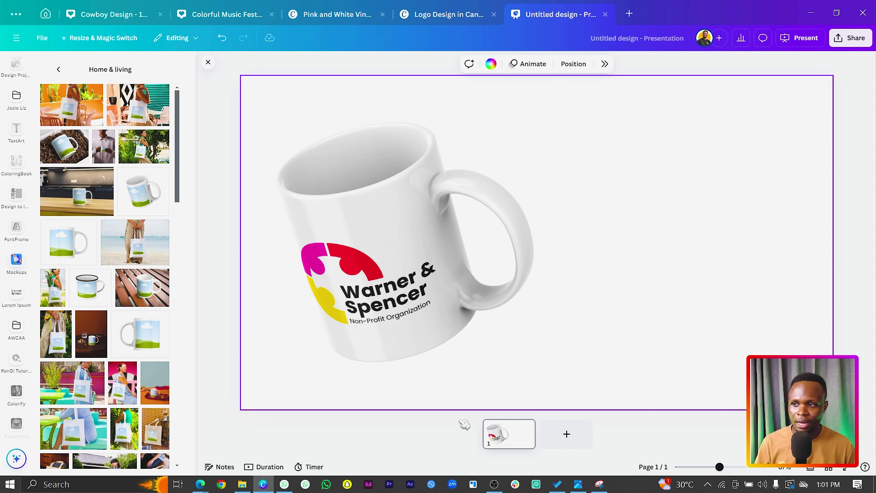
pyautogui.moveTo(515, 282); pyautogui.dragTo(616, 223)
pyautogui.moveTo(735, 252); pyautogui.dragTo(821, 332)
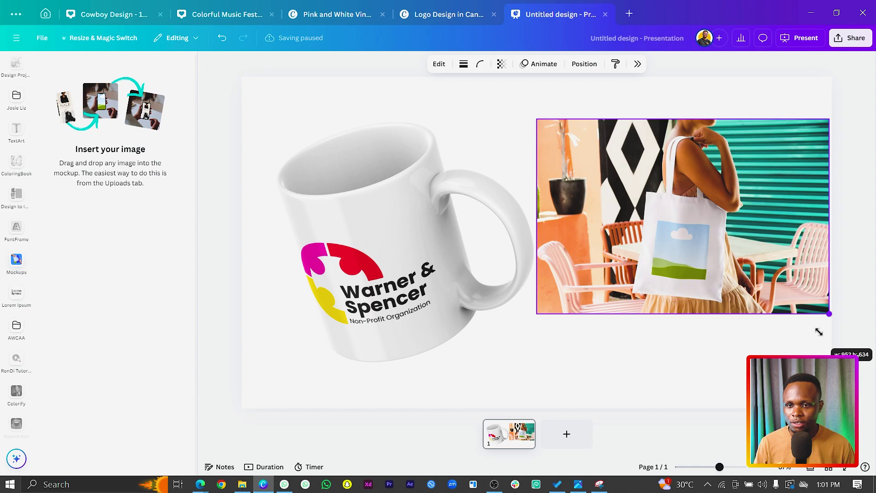
pyautogui.moveTo(774, 270); pyautogui.dragTo(774, 290)
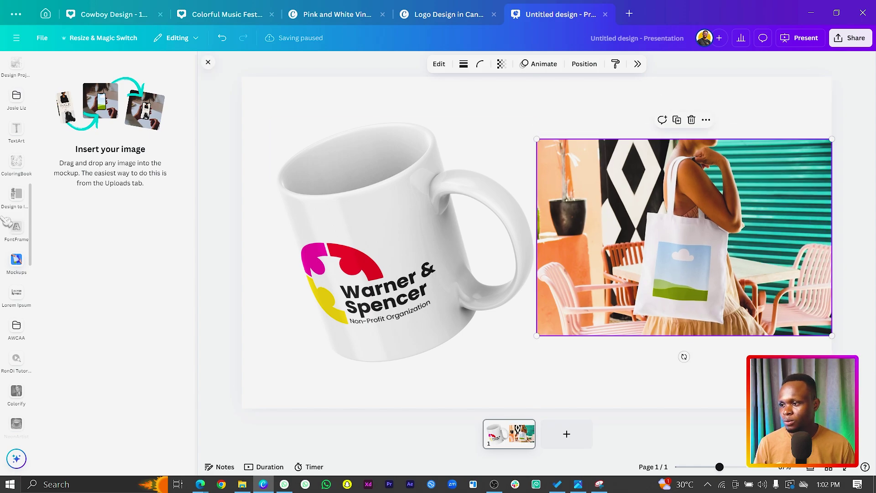
# Step: Insert the uploaded Warner & Spencer logo with the partial ring into the tote bag mockup, and shrink the mug mockup to about tote-photo height
pyautogui.scroll(5, 6, 222)
pyautogui.click(20, 213)
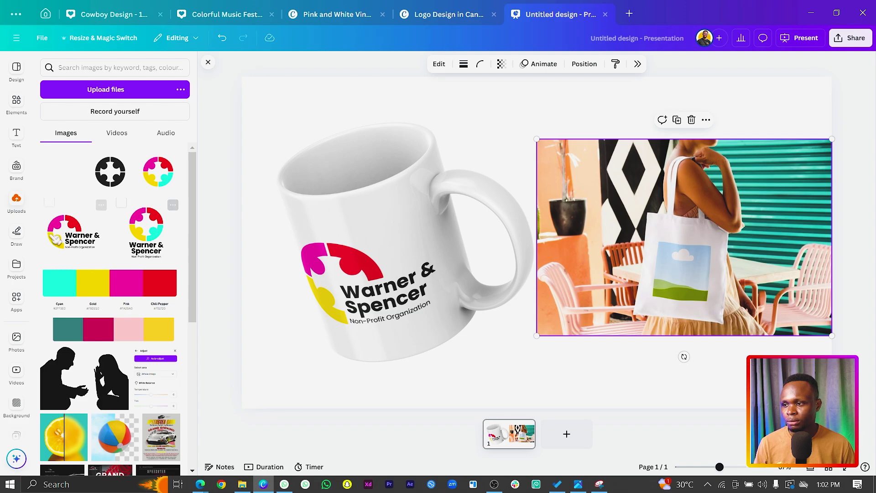
pyautogui.moveTo(71, 232); pyautogui.dragTo(593, 222)
pyautogui.moveTo(660, 239); pyautogui.dragTo(711, 291)
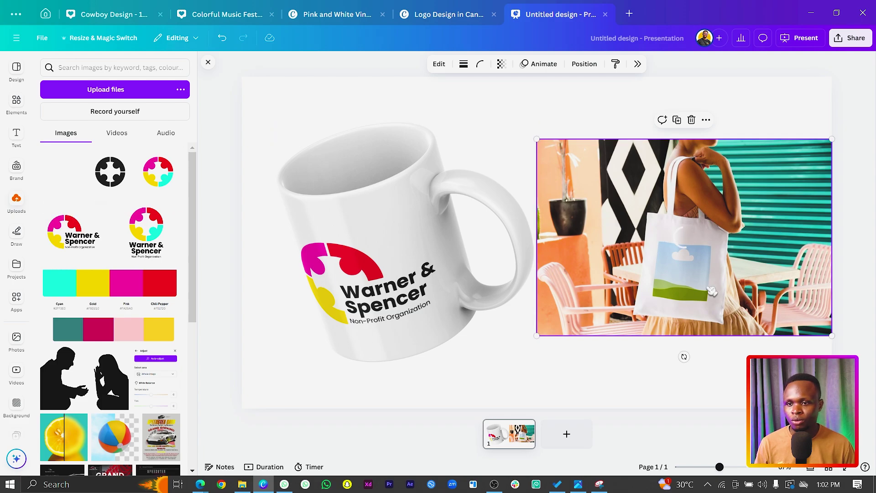
pyautogui.click(525, 191)
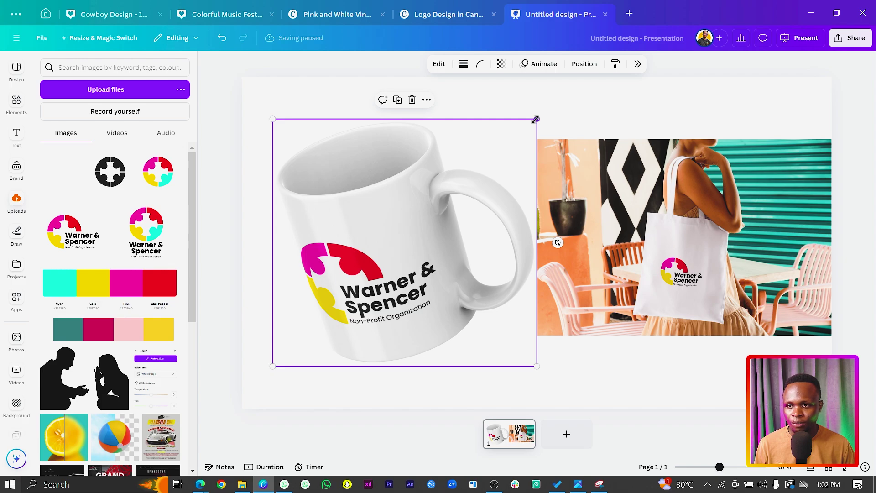
pyautogui.moveTo(535, 119); pyautogui.dragTo(485, 138)
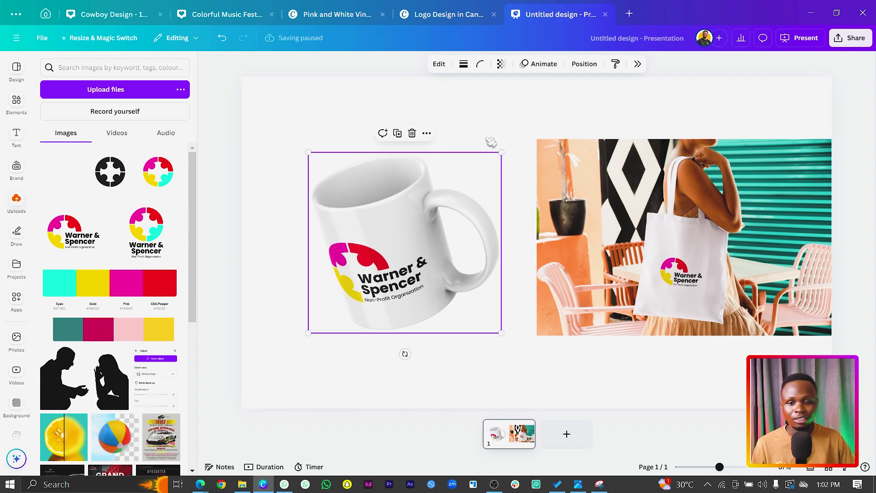
# Step: Slightly enlarge the logo inside the tote bag mockup using the Mockups app's crop preview, and reposition the mockups on the page
pyautogui.click(684, 255)
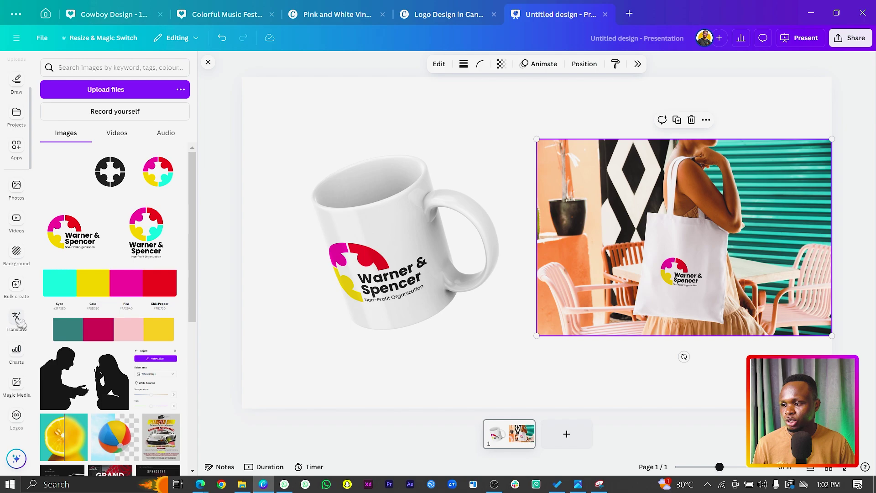
pyautogui.click(18, 299)
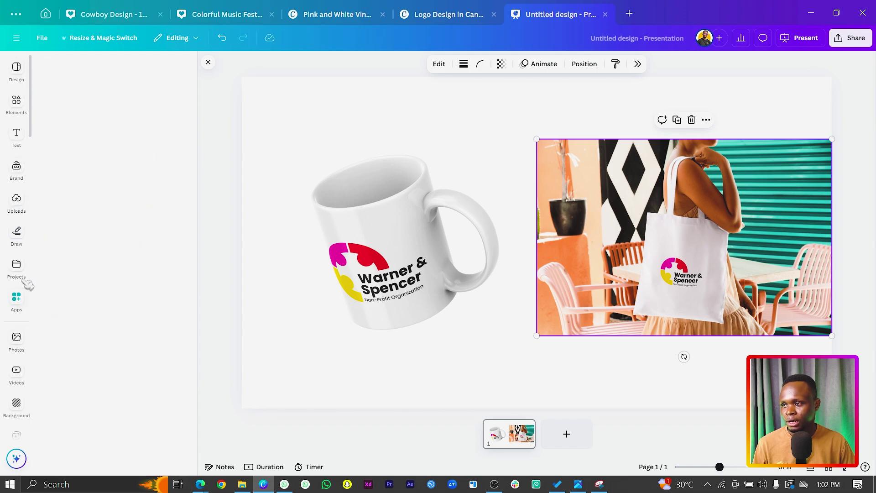
pyautogui.click(64, 110)
pyautogui.moveTo(572, 347); pyautogui.dragTo(104, 133)
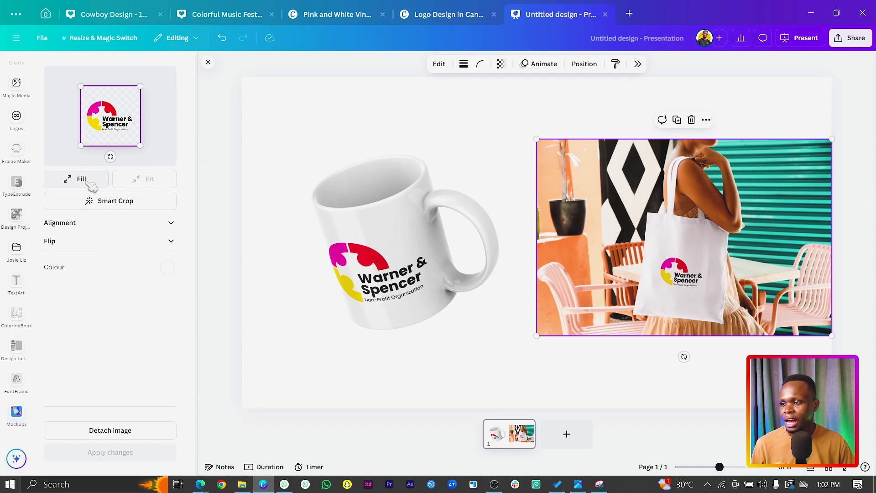
pyautogui.click(98, 205)
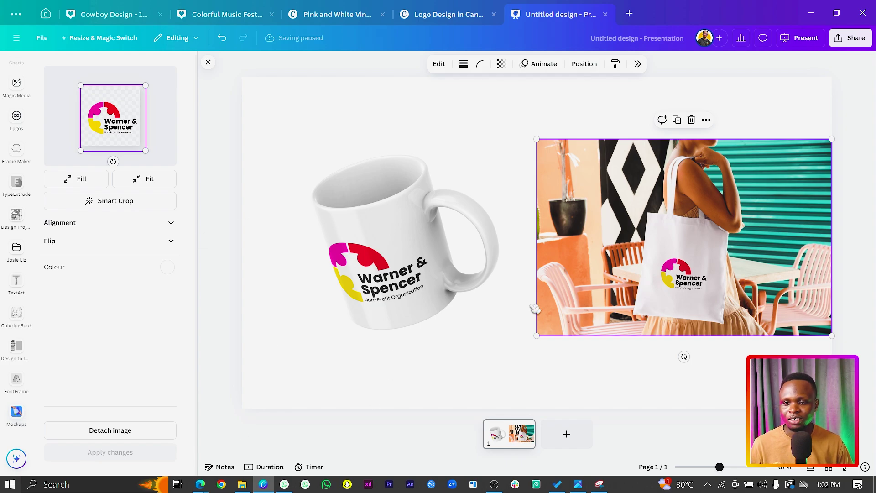
pyautogui.click(338, 406)
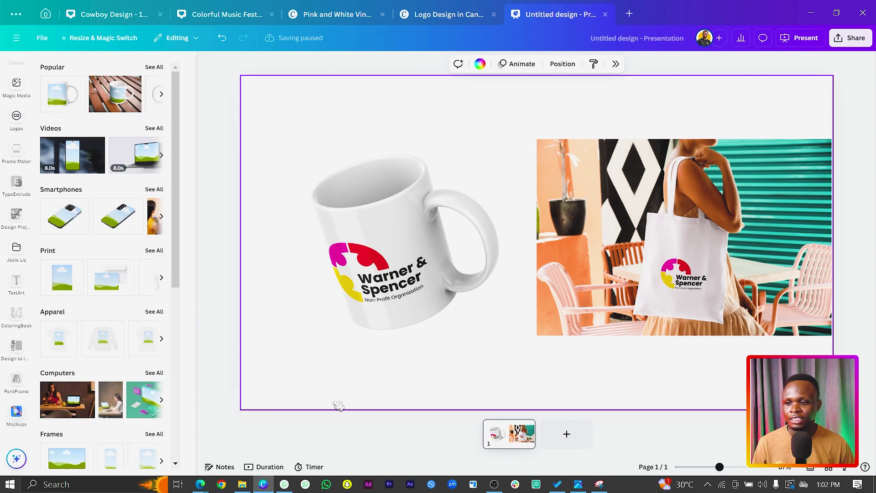
pyautogui.moveTo(641, 368); pyautogui.dragTo(479, 319)
pyautogui.moveTo(606, 241); pyautogui.dragTo(577, 237)
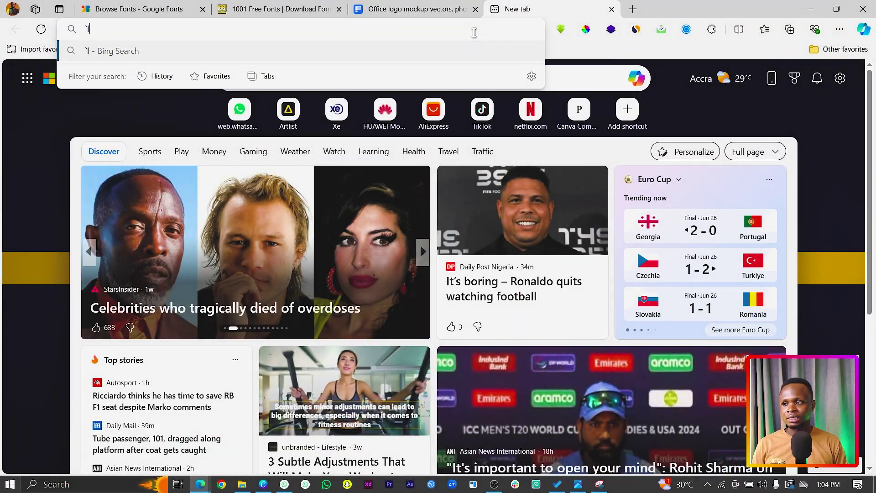
# Step: Switch to the Edge browser, open the ls.graphics free mockups page and look through the available mockups
pyautogui.write('ls\\')
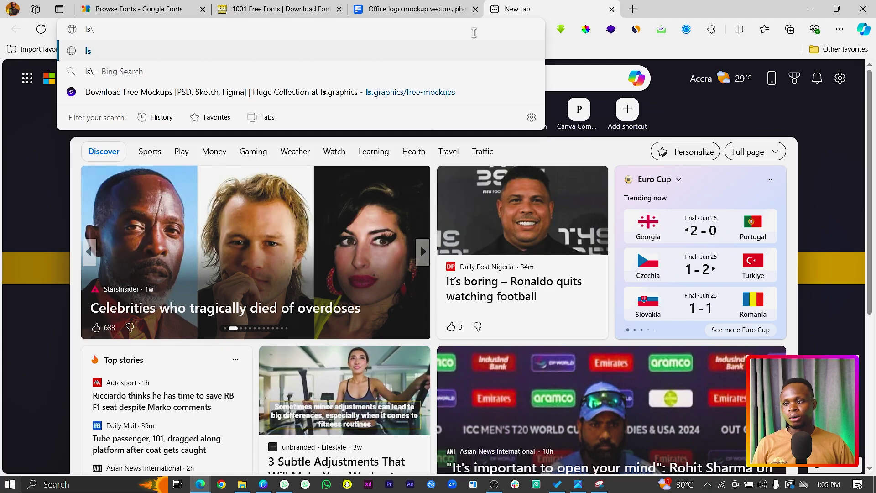
pyautogui.press('BackSpace')
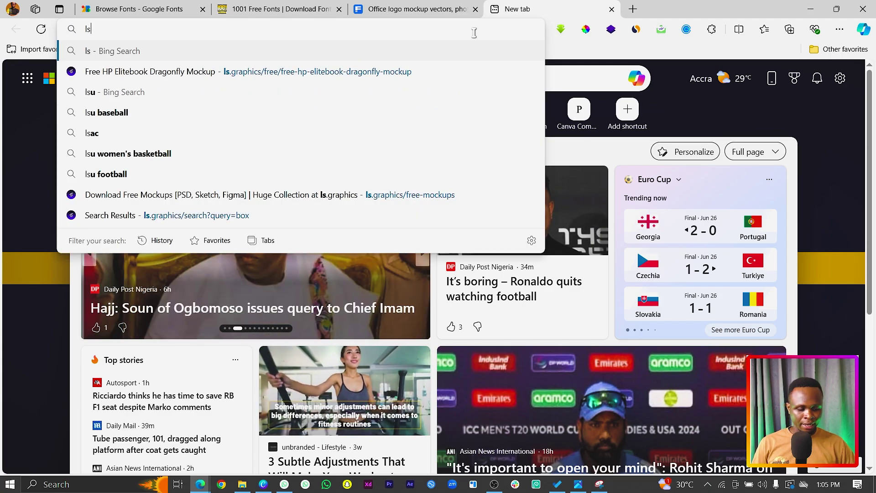
pyautogui.press('Down')
pyautogui.press('Return')
pyautogui.click(321, 77)
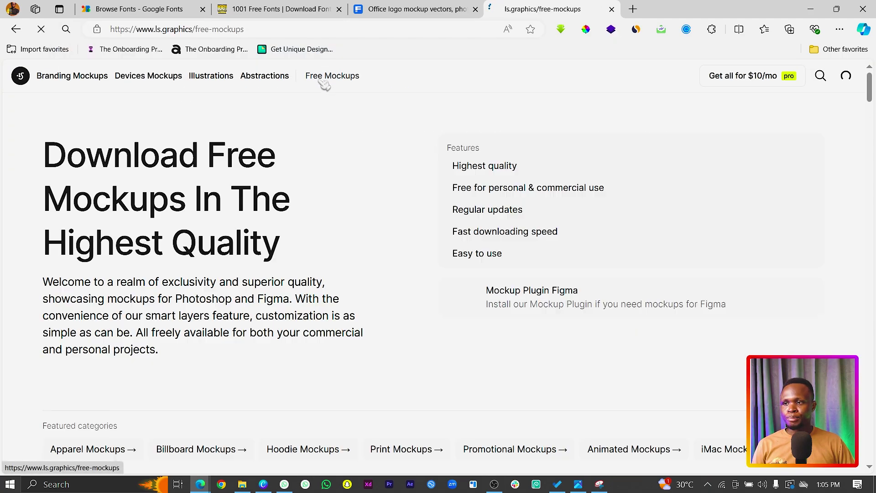
pyautogui.scroll(-5, 364, 239)
pyautogui.scroll(-15, 367, 241)
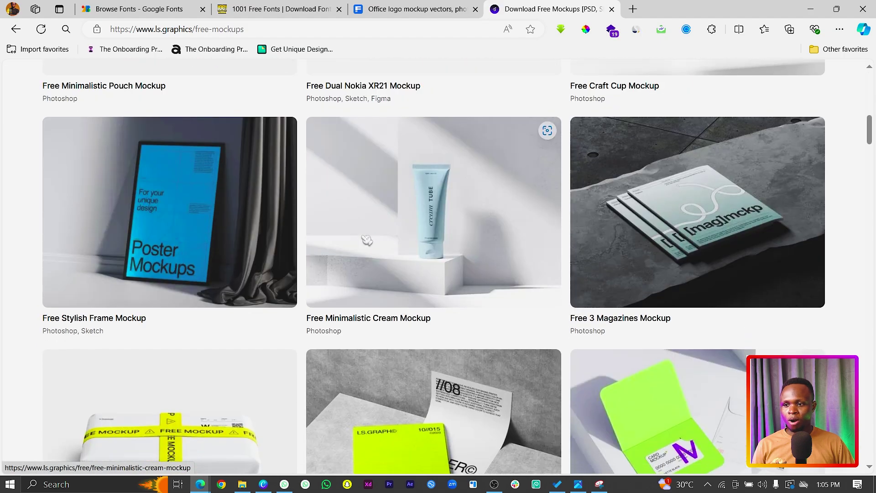
pyautogui.scroll(-20, 365, 241)
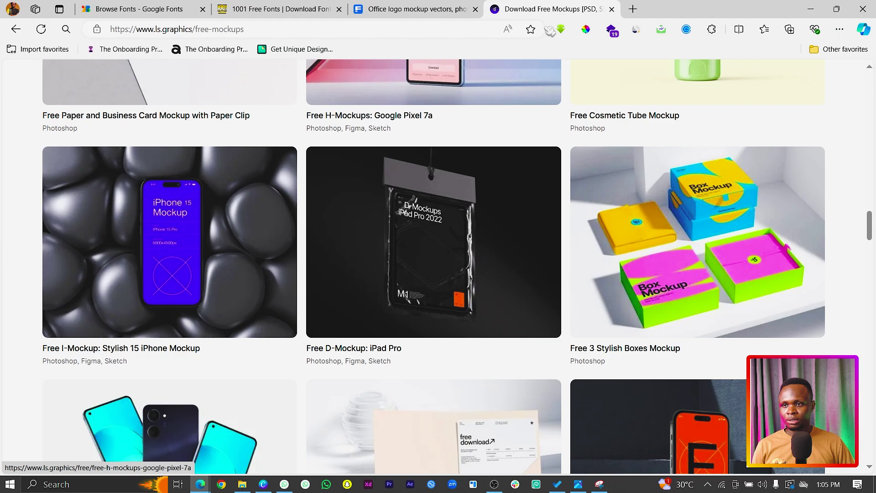
# Step: Search the web for "logo mockup free" and open Mockuptree's Free Logo Mockups page from the results
pyautogui.click(409, 25)
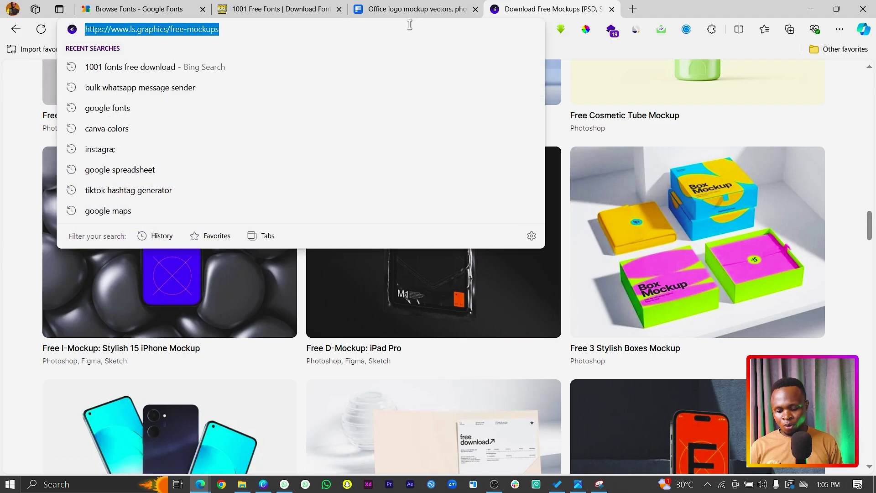
pyautogui.write('logo mock')
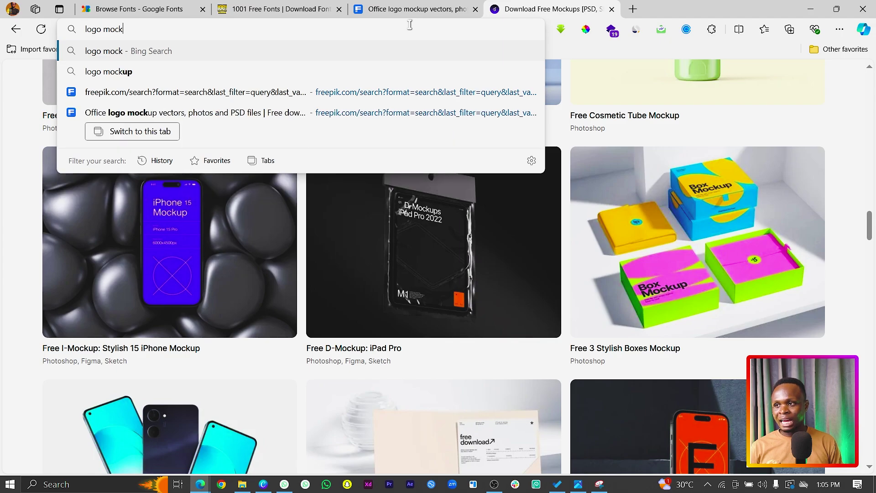
pyautogui.click(301, 156)
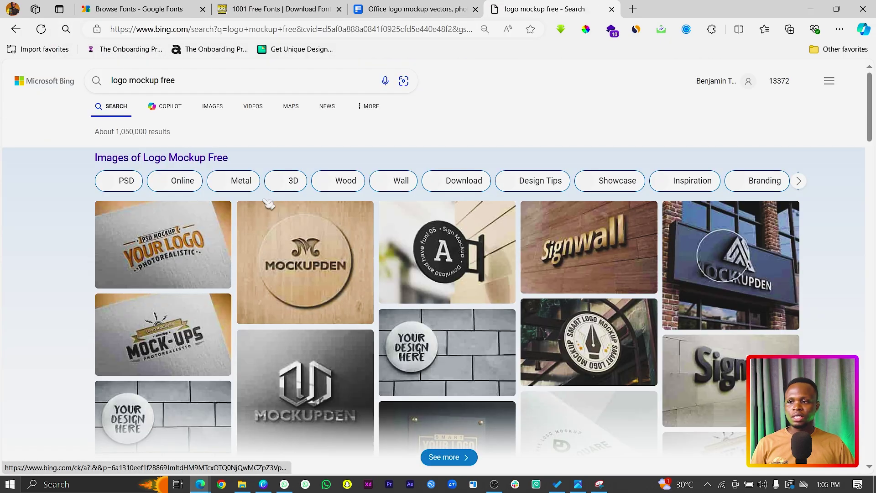
pyautogui.scroll(-3, 268, 204)
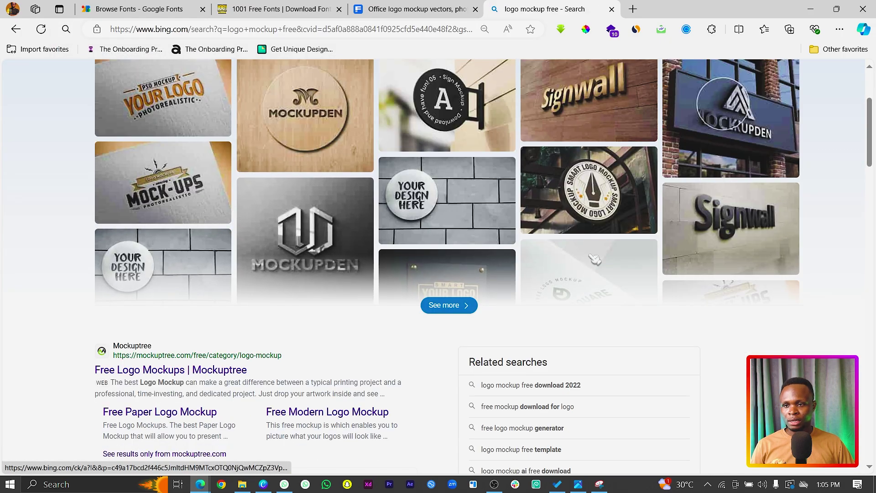
pyautogui.scroll(-3, 594, 259)
pyautogui.click(130, 219)
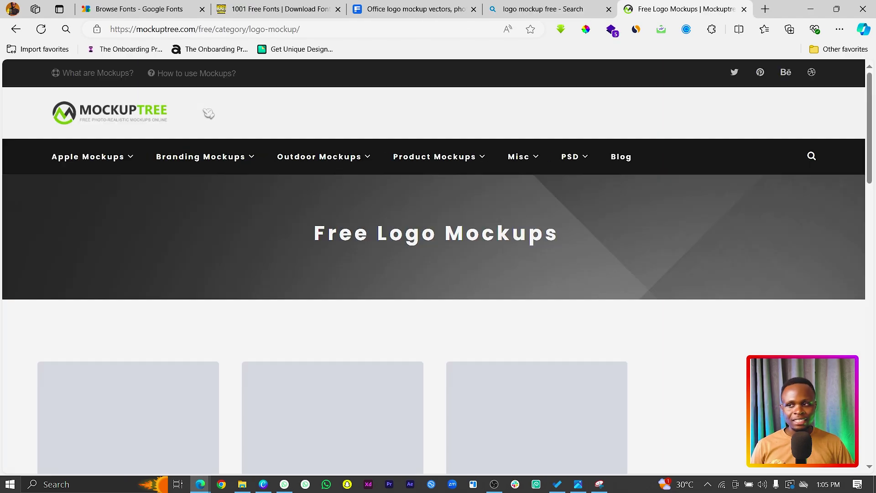
# Step: Look through the logo mockups on the first page of Mockuptree's Free Logo Mockups category
pyautogui.scroll(-3, 299, 214)
pyautogui.scroll(-3, 298, 214)
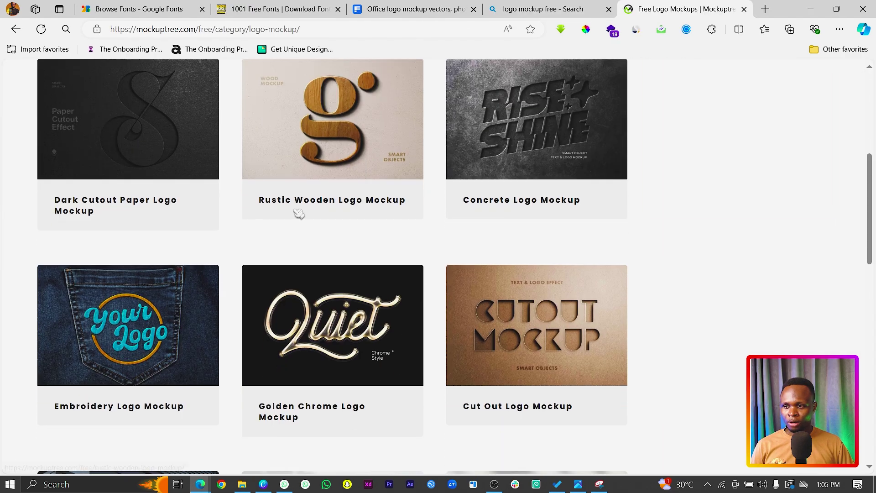
pyautogui.scroll(-3, 340, 297)
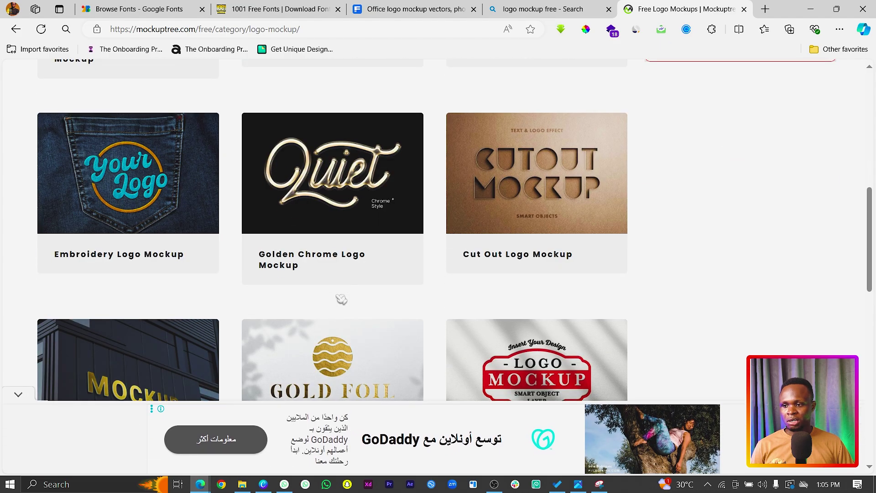
pyautogui.scroll(-6, 340, 297)
pyautogui.scroll(-7, 340, 299)
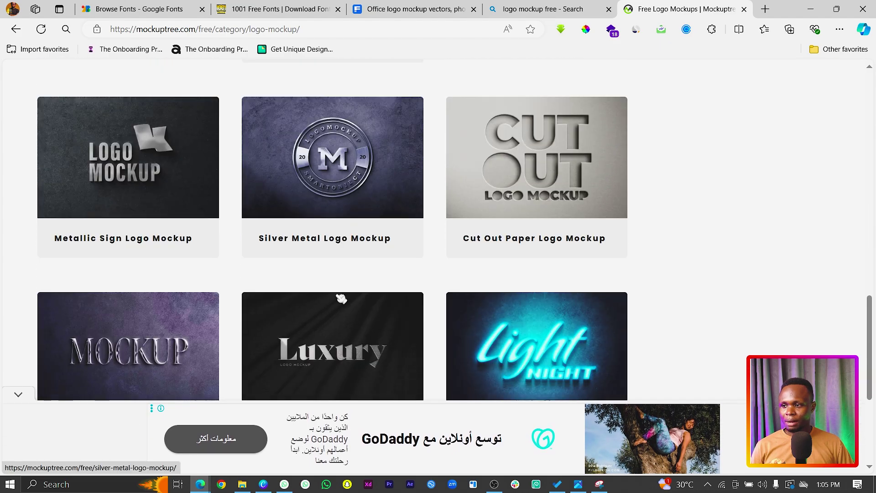
pyautogui.scroll(-3, 341, 299)
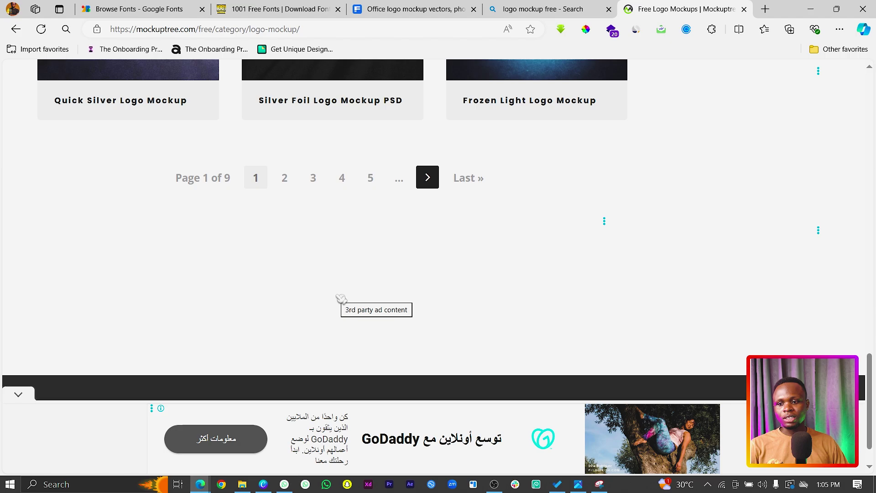
pyautogui.scroll(20, 341, 299)
# Step: From Freepik's "office logo mockup" results, download the free PSD "Silver letters on glass building facade" with attribution
pyautogui.click(387, 9)
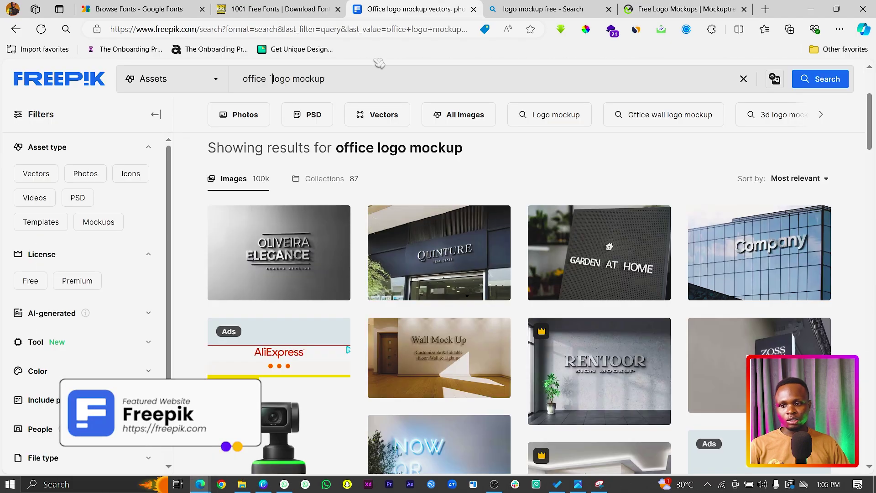
pyautogui.scroll(-3, 336, 254)
pyautogui.scroll(3, 511, 311)
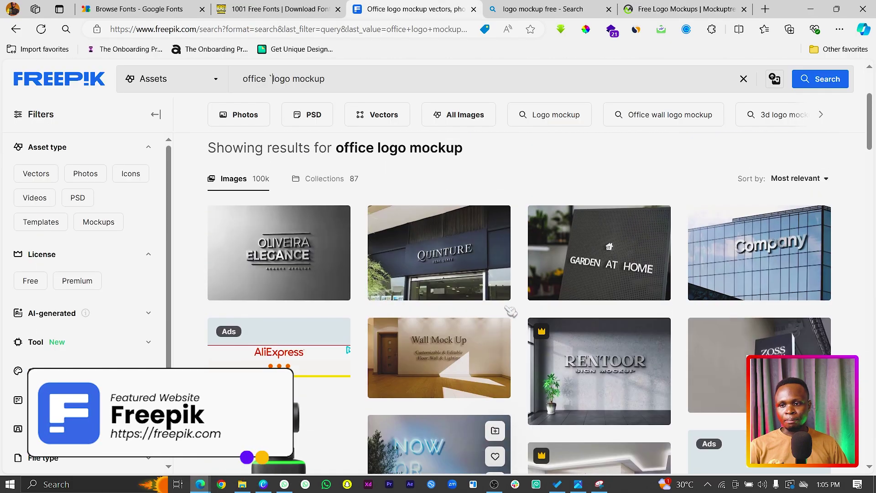
pyautogui.click(720, 274)
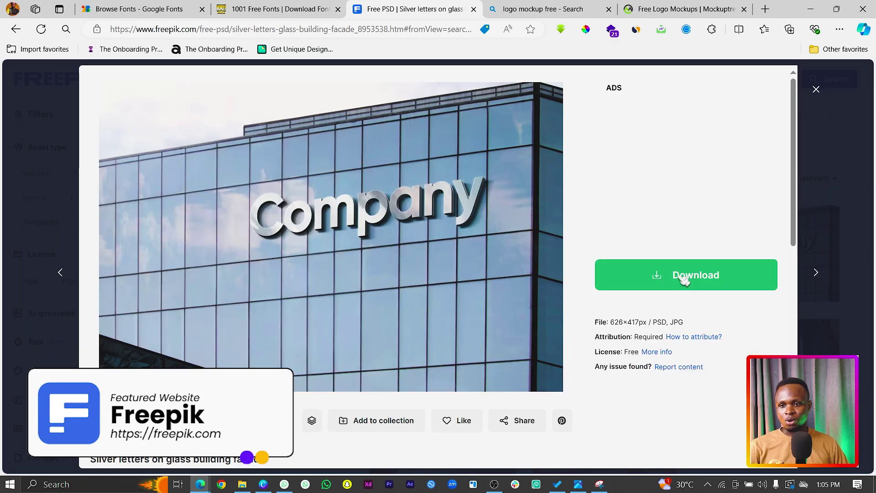
pyautogui.click(684, 279)
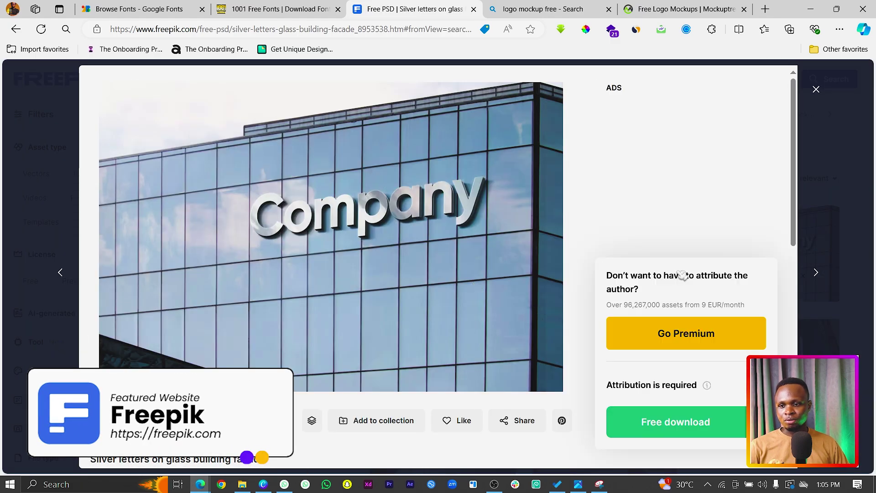
pyautogui.click(672, 420)
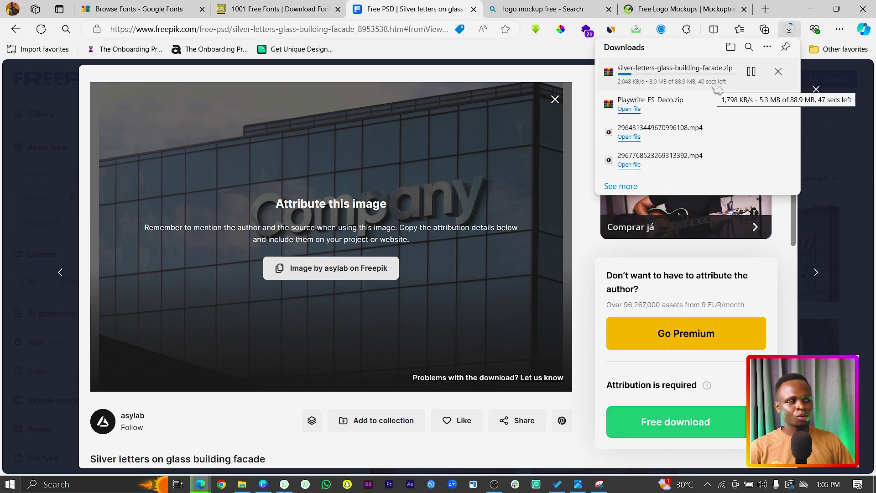
# Step: Open the Photopea website in a new browser tab
pyautogui.click(765, 9)
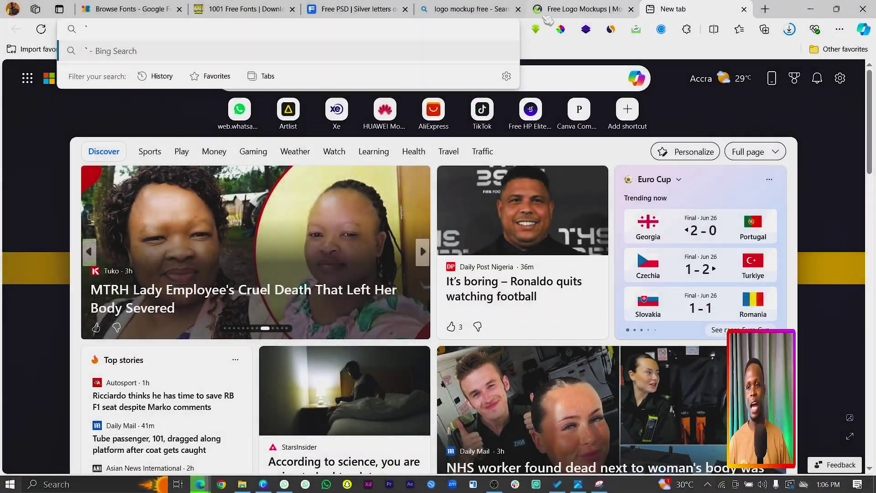
pyautogui.press('BackSpace')
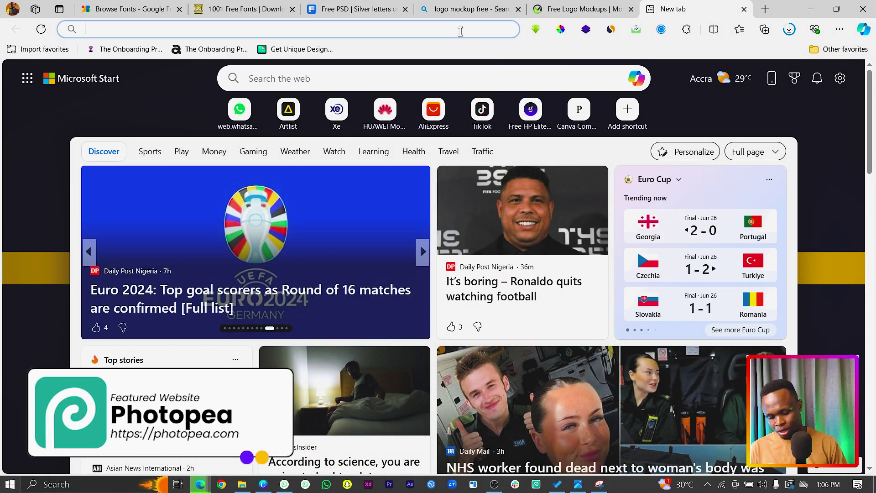
pyautogui.write('photo')
pyautogui.press('Return')
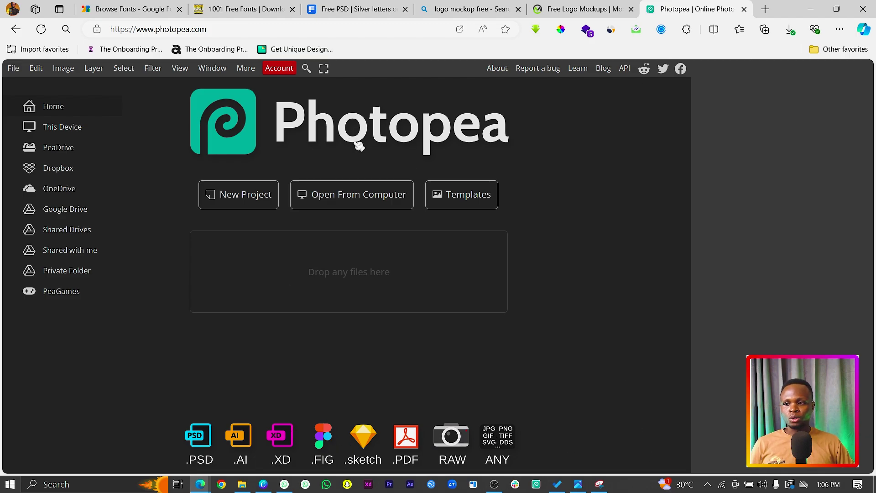
# Step: Extract the downloaded silver-letters-glass-building-facade.zip in its folder and open the Photoshop file 162 from it in Photopea
pyautogui.click(789, 30)
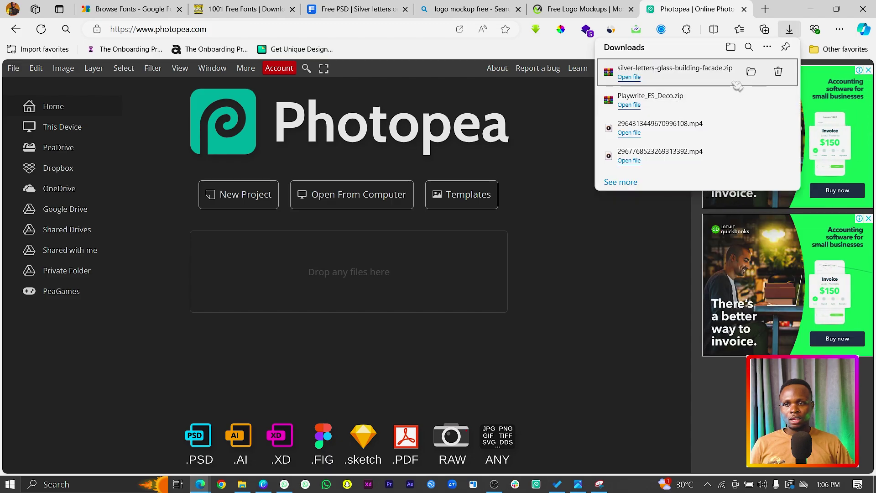
pyautogui.click(753, 72)
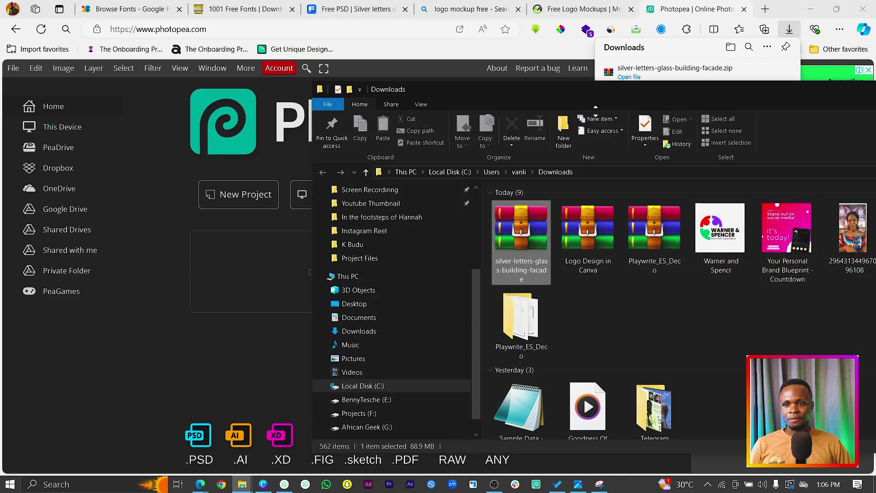
pyautogui.rightClick(522, 235)
pyautogui.click(584, 292)
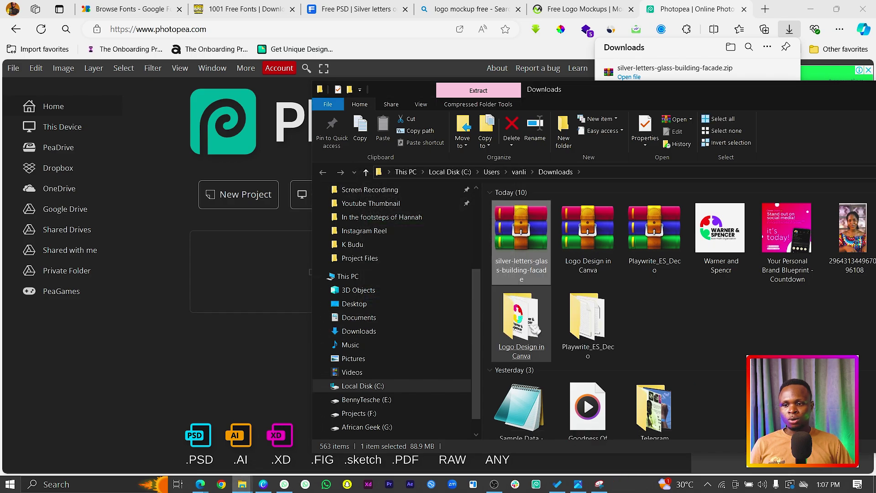
pyautogui.doubleClick(521, 235)
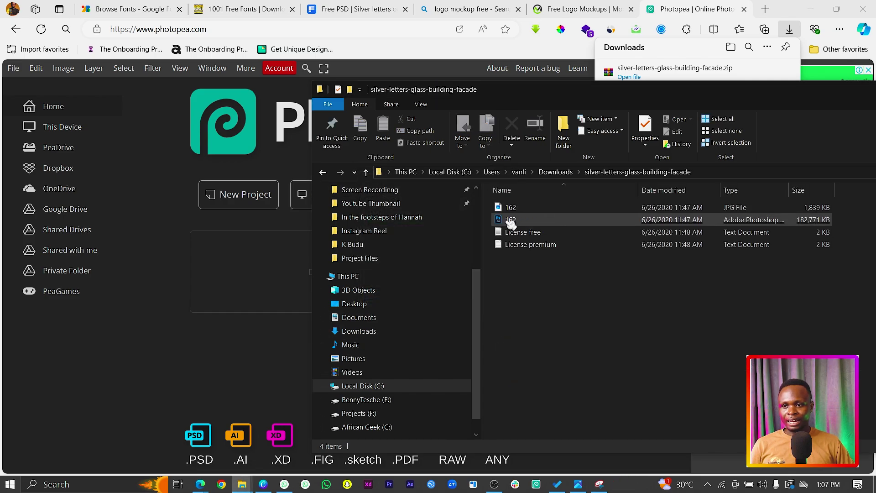
pyautogui.click(531, 221)
pyautogui.moveTo(562, 223); pyautogui.dragTo(219, 210)
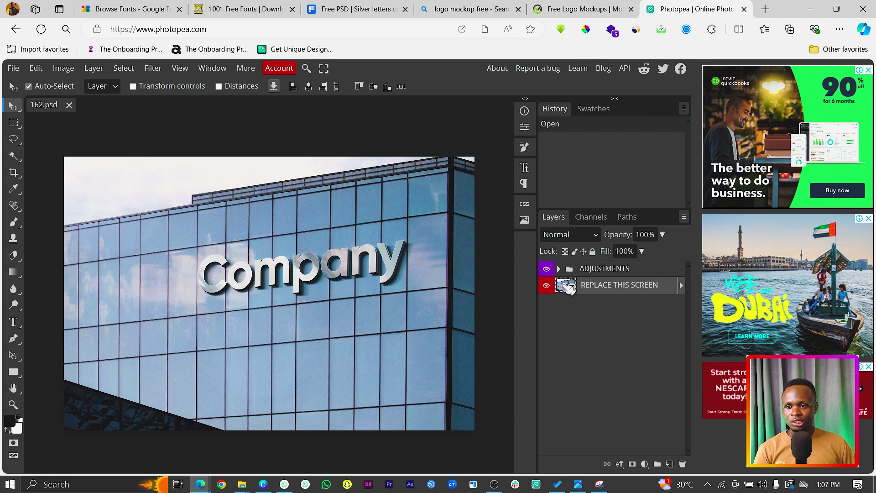
# Step: Open the contents of the REPLACE THIS SCREEN smart object, and inside it those of the REPLACE THIS LOGO smart object
pyautogui.click(547, 286)
pyautogui.click(546, 286)
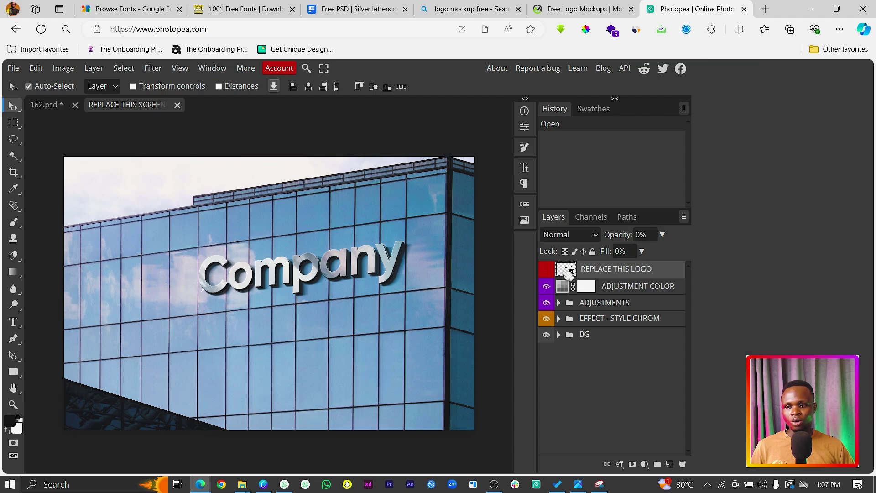
pyautogui.doubleClick(568, 273)
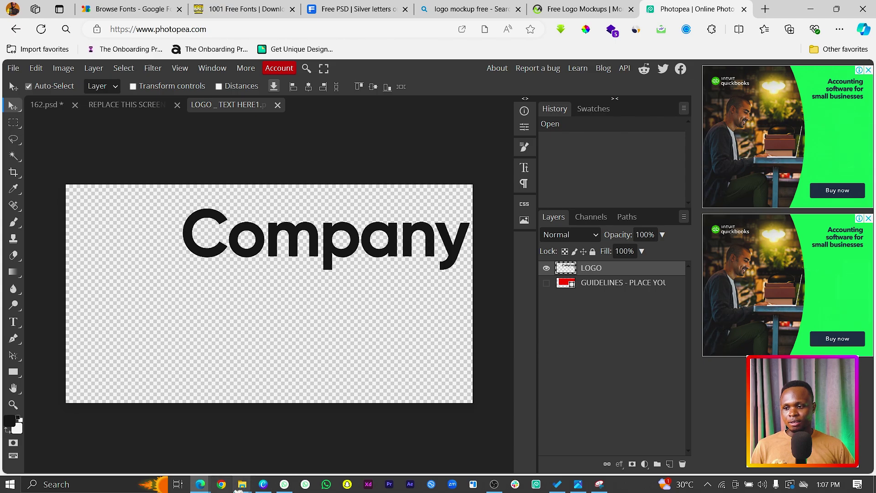
# Step: Place emblem image 4 from the "Logo Design in Canva" folder over the end of "Company", scaled to 95.8% at about X 1488, Y 240 px
pyautogui.moveTo(242, 488)
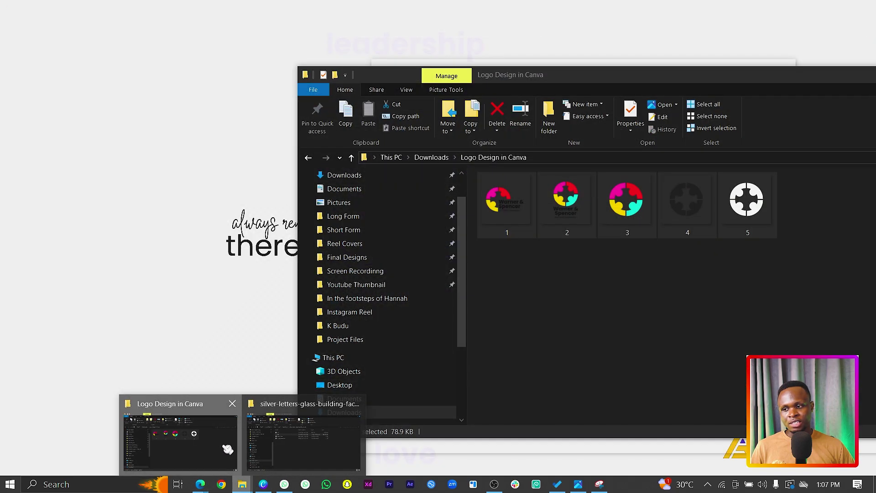
pyautogui.click(221, 446)
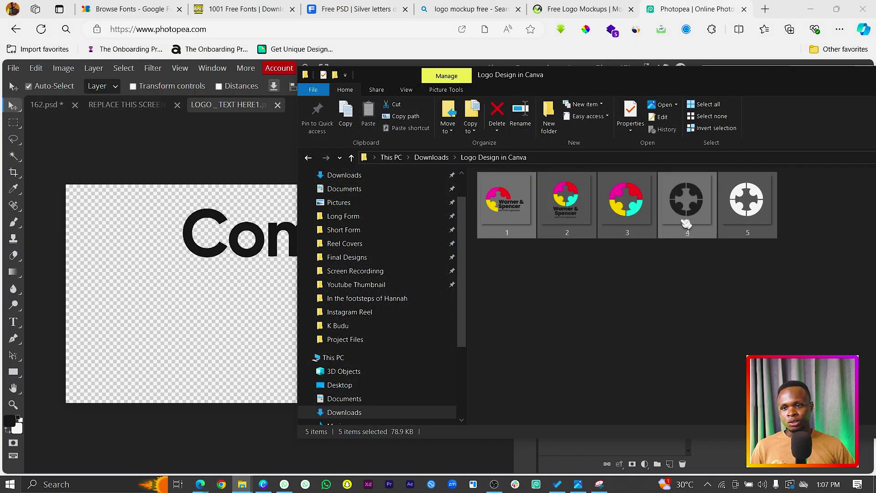
pyautogui.click(686, 200)
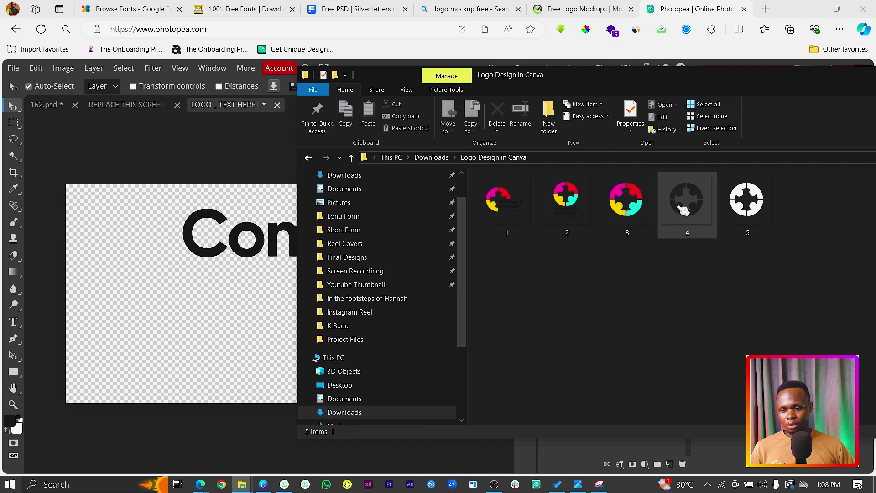
pyautogui.moveTo(686, 201); pyautogui.dragTo(222, 247)
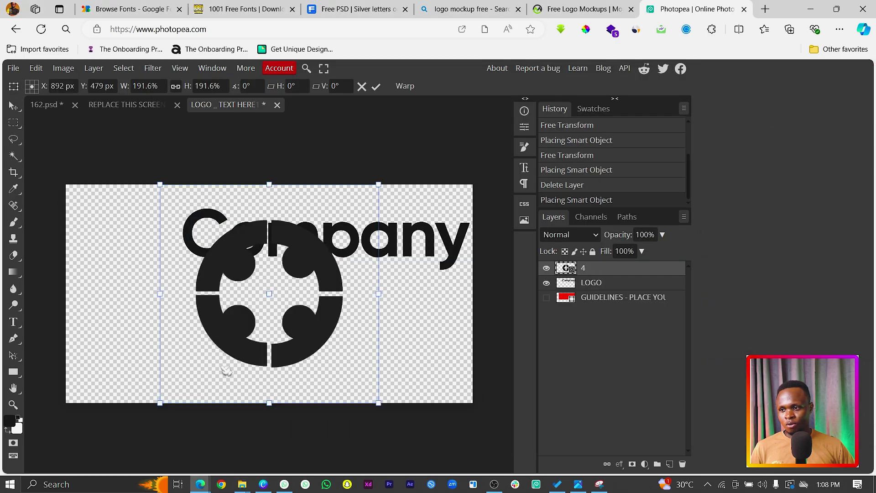
pyautogui.moveTo(226, 365); pyautogui.dragTo(301, 380)
pyautogui.moveTo(240, 408); pyautogui.dragTo(361, 306)
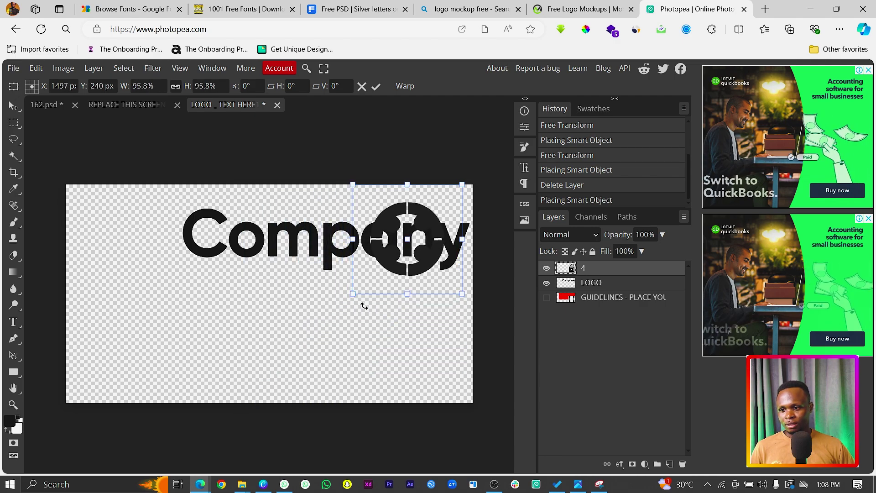
pyautogui.moveTo(412, 277); pyautogui.dragTo(408, 277)
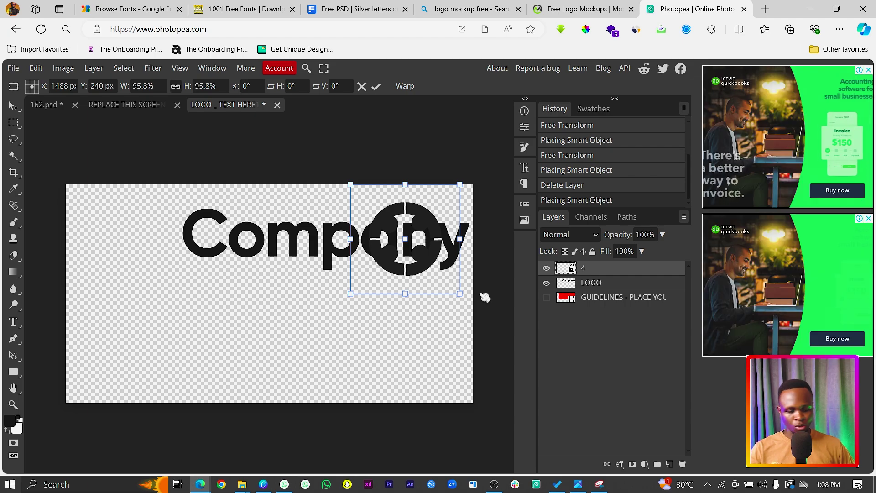
pyautogui.press('Return')
# Step: Free-transform the "Company" LOGO layer and move it clear of the placed emblem, to its left
pyautogui.click(355, 328)
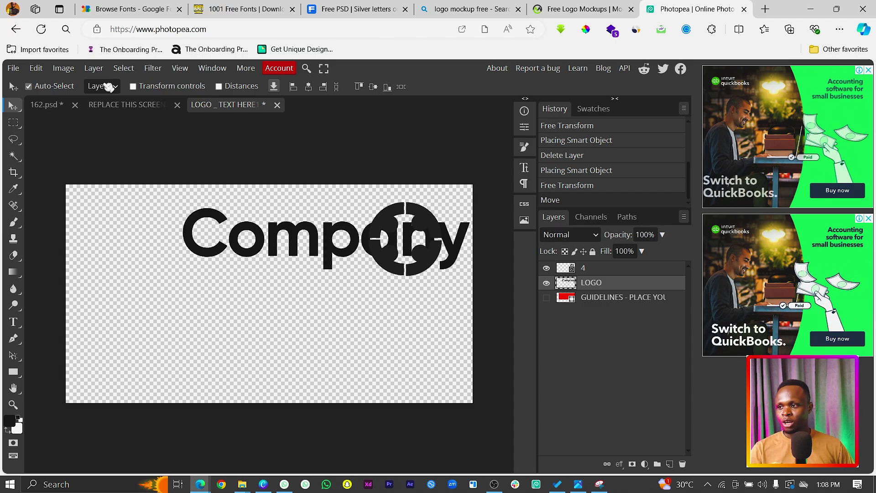
pyautogui.click(36, 69)
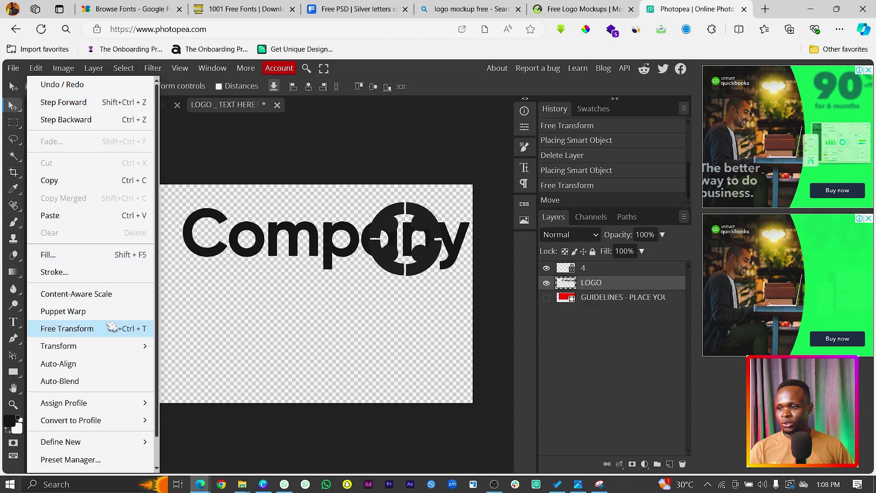
pyautogui.moveTo(109, 347)
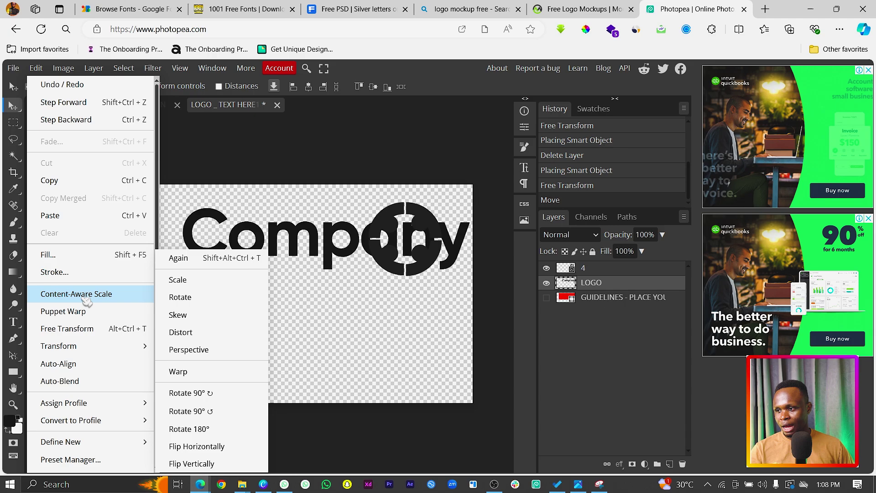
pyautogui.click(64, 330)
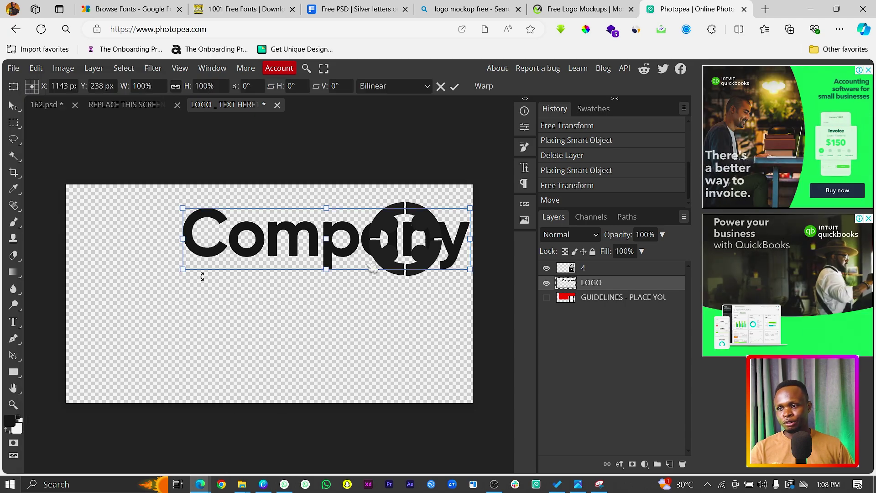
pyautogui.moveTo(335, 250); pyautogui.dragTo(246, 247)
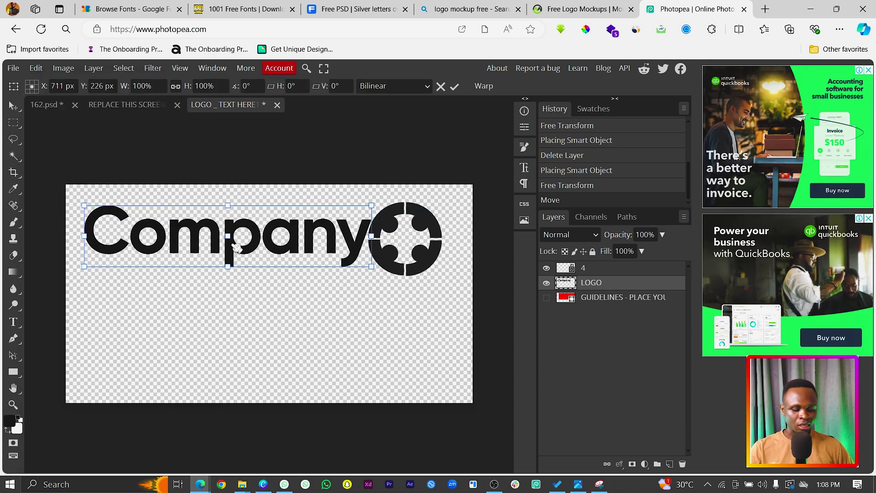
pyautogui.press('Return')
# Step: Delete the "Company" LOGO layer, save the logo smart object and return to the REPLACE THIS SCREEN document
pyautogui.press('Delete')
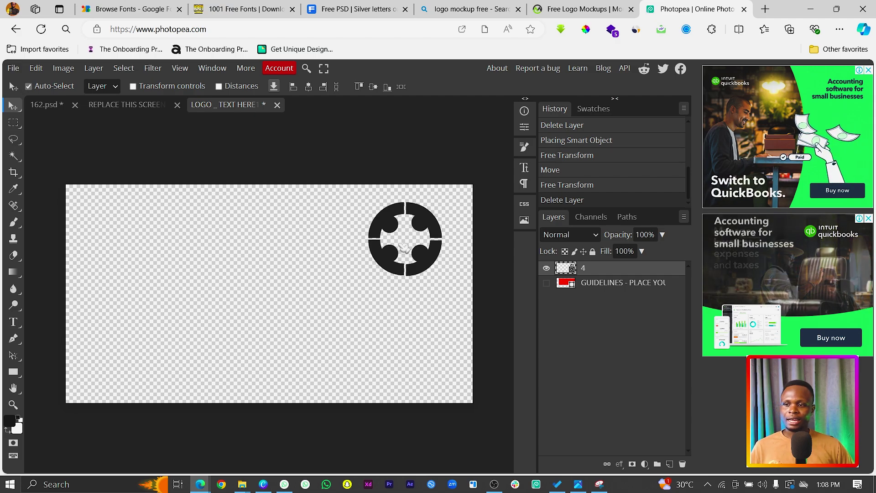
pyautogui.hotkey('ctrl', 's')
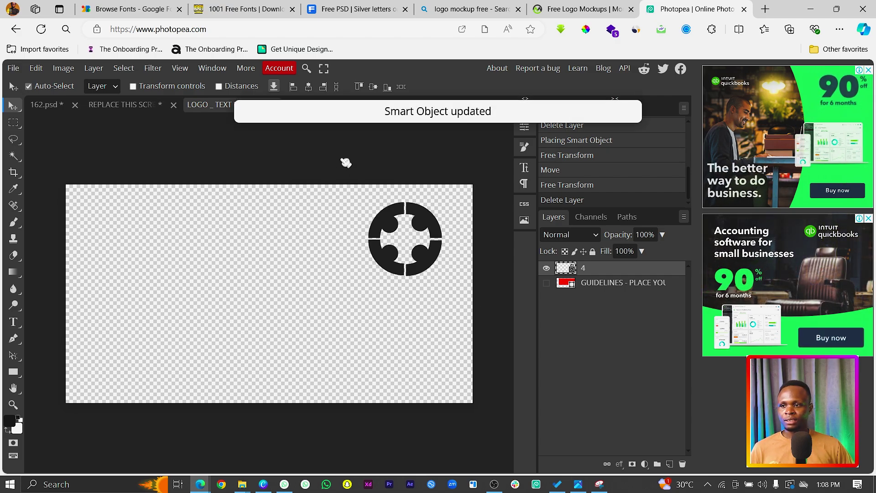
pyautogui.click(136, 108)
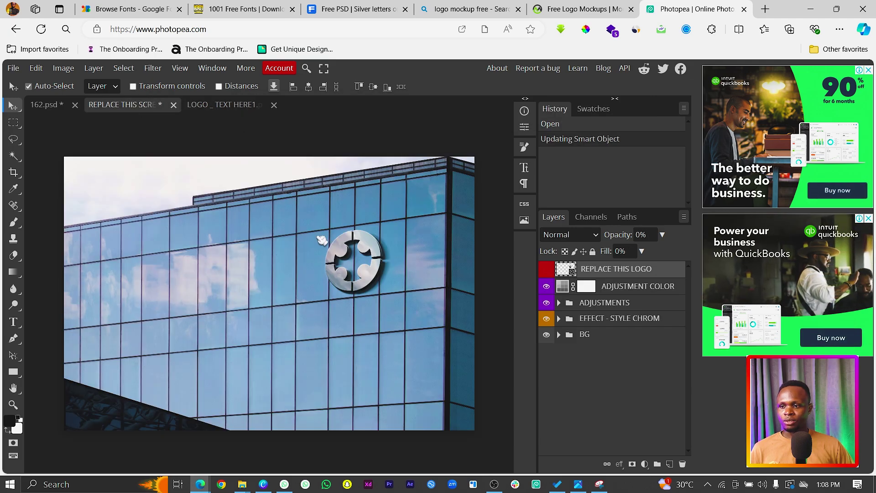